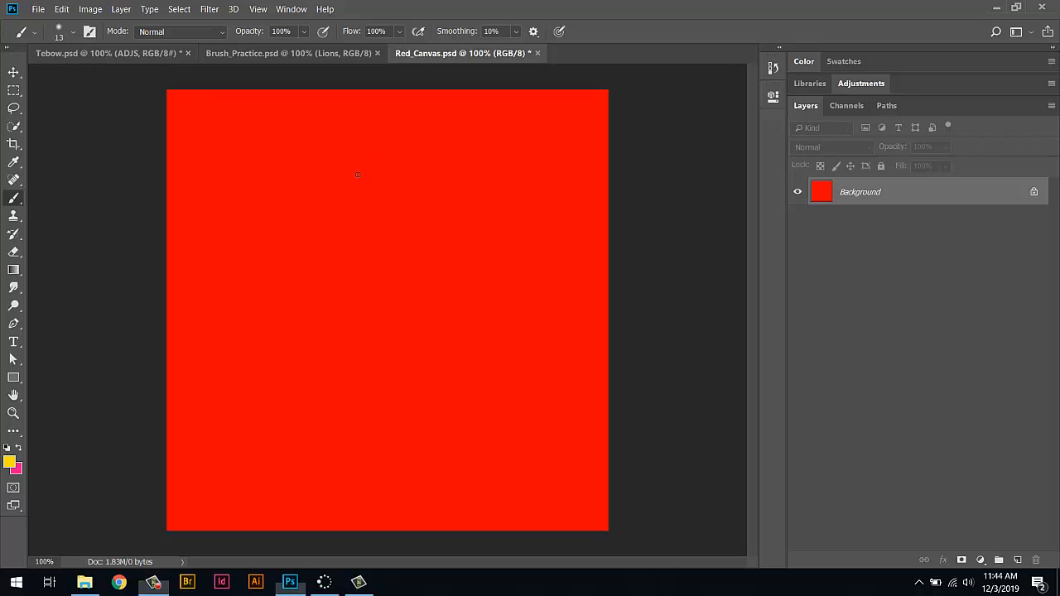
Paint a yellow smiley face with a round outline, two eyes and a mouth on the red canvas.
mouse_move(357, 173)
left_mouse_down()
mouse_move(396, 435)
mouse_move(515, 274)
mouse_move(408, 169)
left_mouse_up()
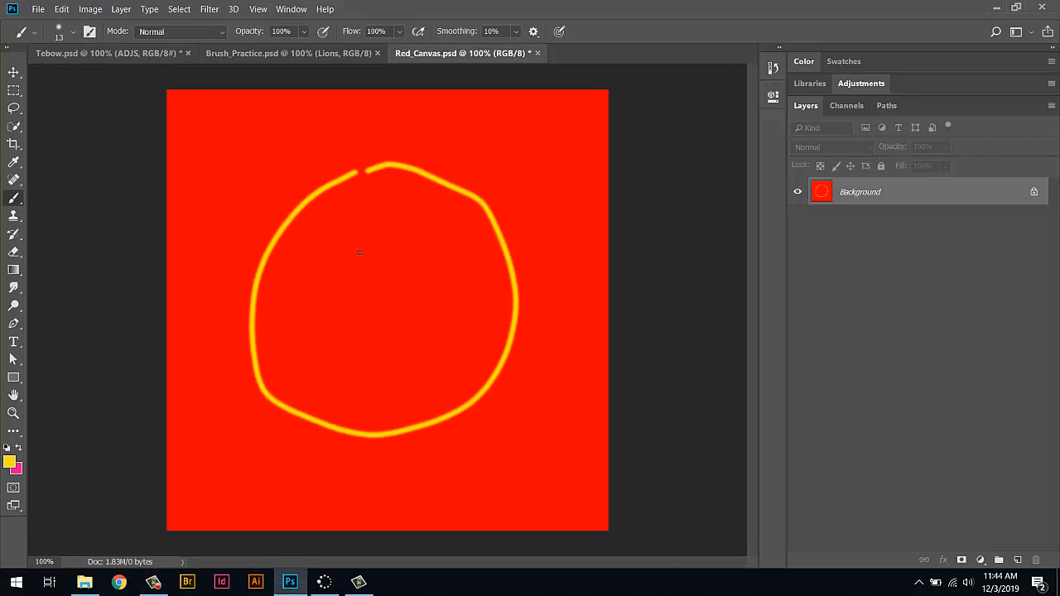
mouse_move(370, 227)
left_mouse_down()
mouse_move(344, 236)
mouse_move(375, 242)
left_mouse_up()
mouse_move(388, 226)
left_mouse_down()
mouse_move(389, 237)
mouse_move(396, 224)
left_mouse_up()
mouse_move(321, 310)
left_mouse_down()
mouse_move(394, 339)
mouse_move(440, 270)
left_mouse_up()
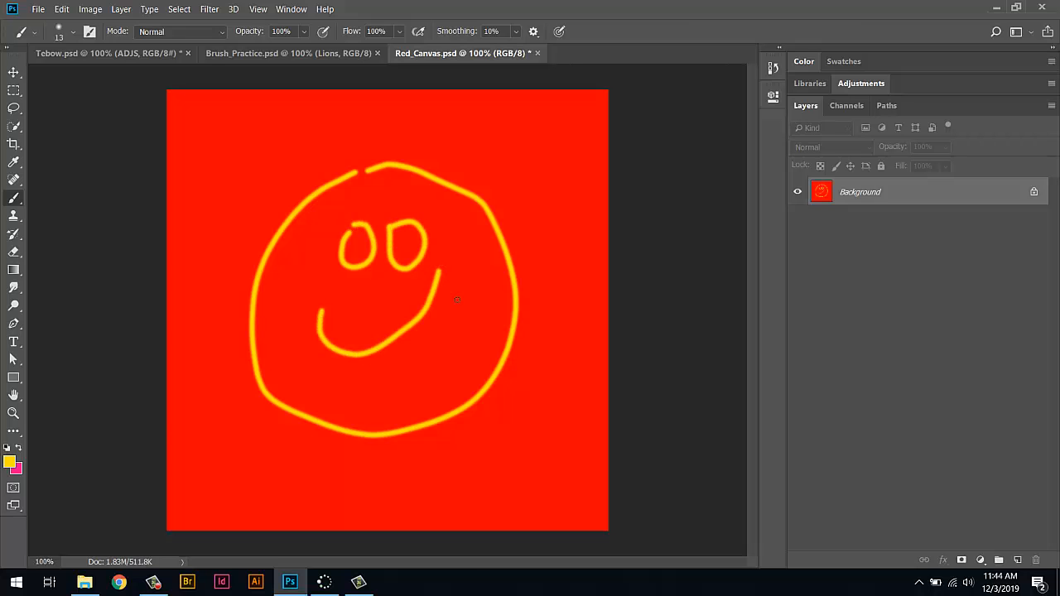
Define the painted canvas as a brush preset named "sample".
left_click(62, 9)
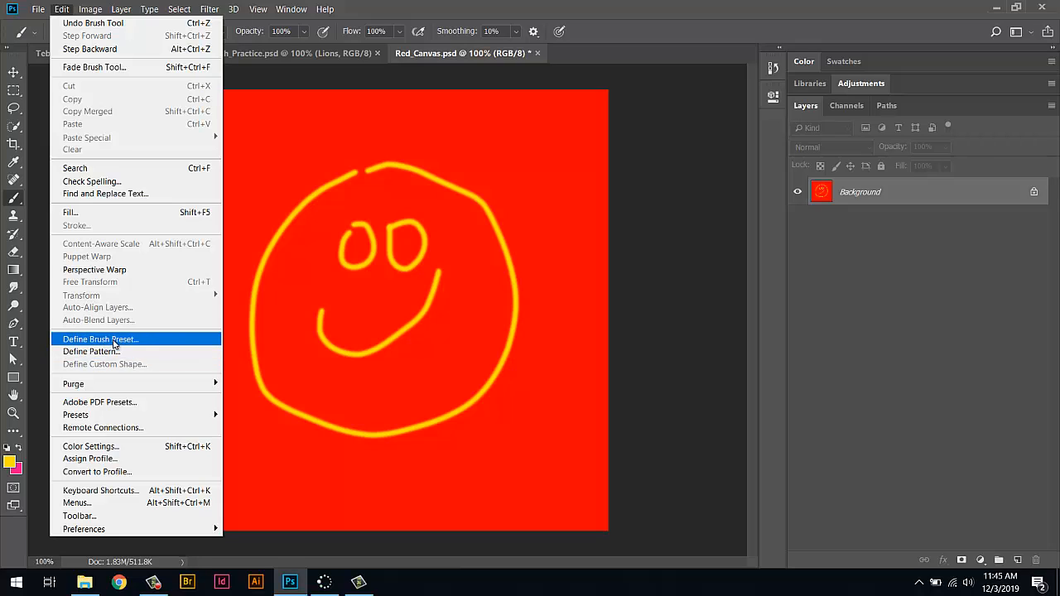
left_click(113, 339)
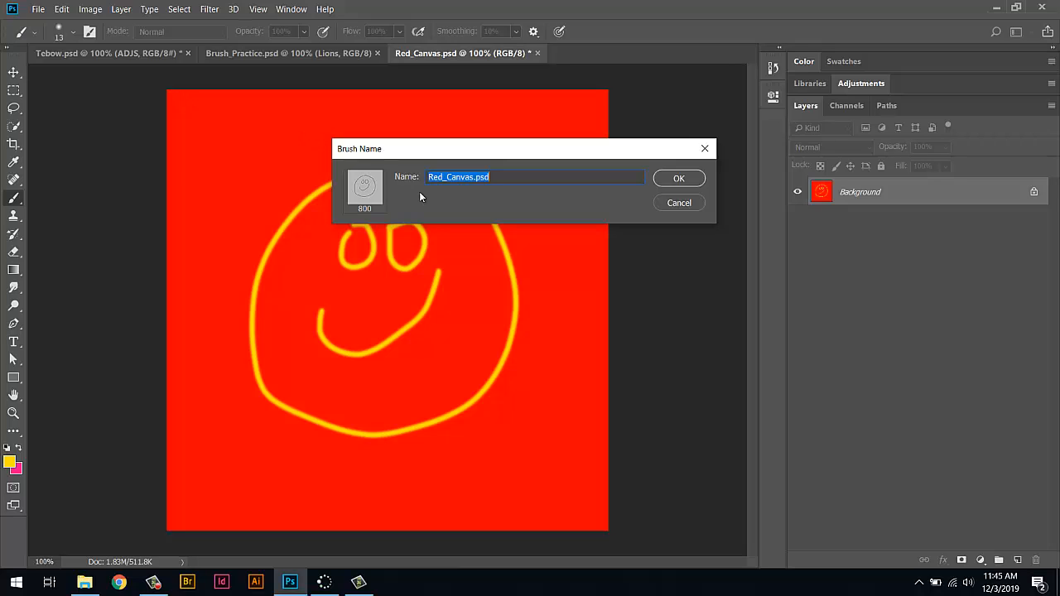
type("sample")
key("Return")
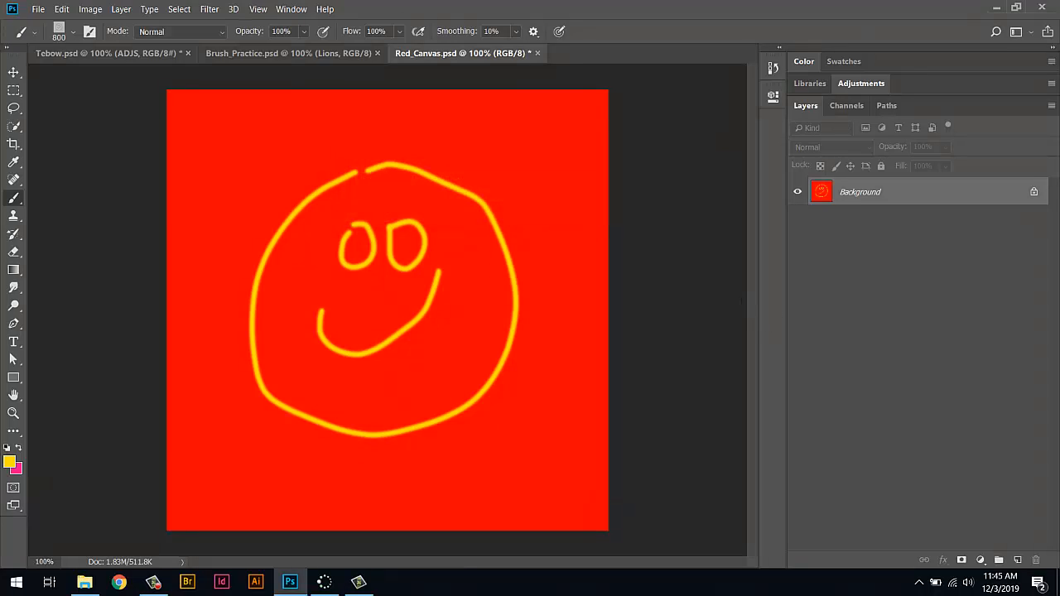
Revert the canvas and stamp the new smiley brush four times at a size of 100 px.
key("F12")
key("bracketleft")
key("bracketleft")
key("bracketleft")
key("bracketleft")
key("bracketleft")
key("bracketleft")
key("bracketleft")
key("bracketleft")
key("bracketleft")
key("bracketleft")
key("bracketleft")
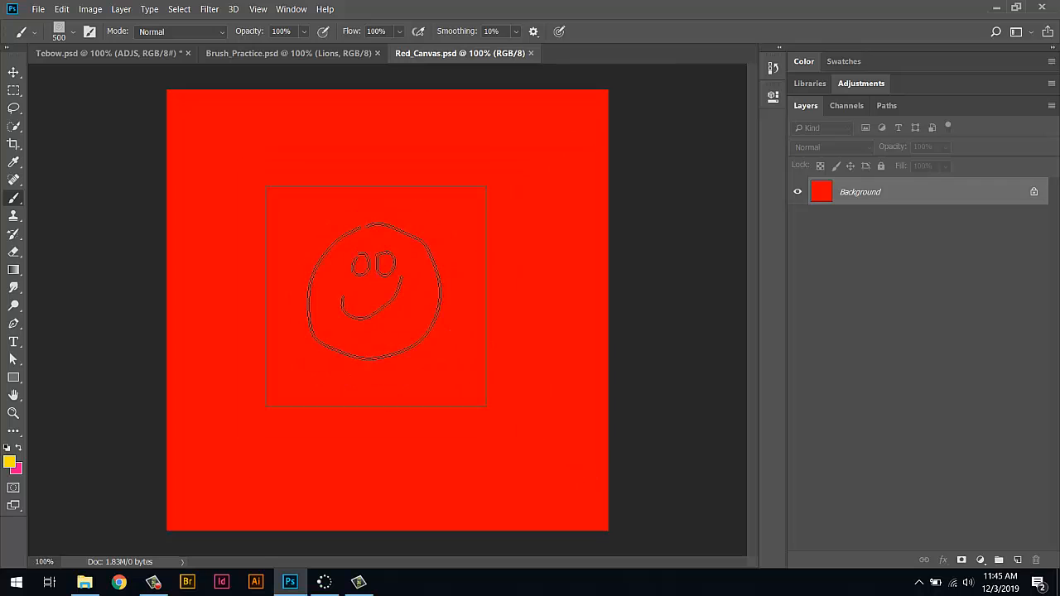
left_click(348, 215)
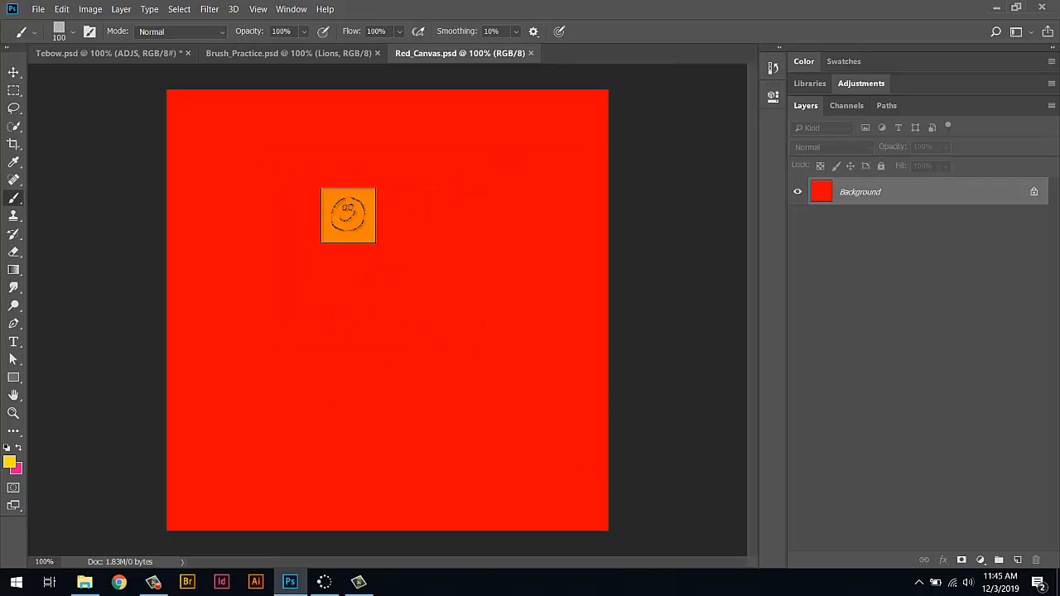
left_click(365, 328)
left_click(447, 184)
left_click(456, 312)
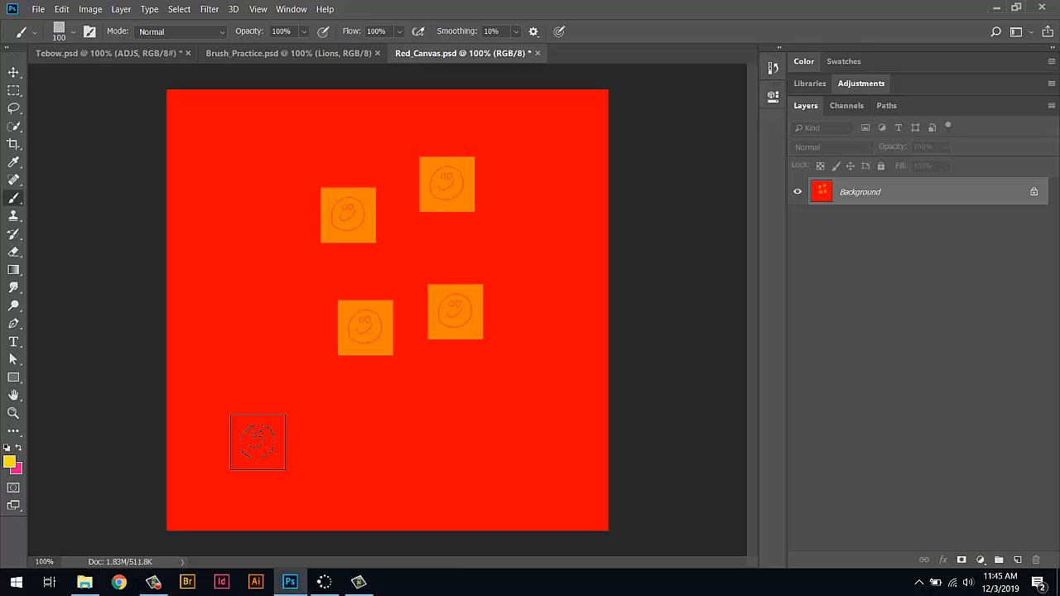
Revert the canvas to plain red and reset the Brush tool to its defaults.
key("F12")
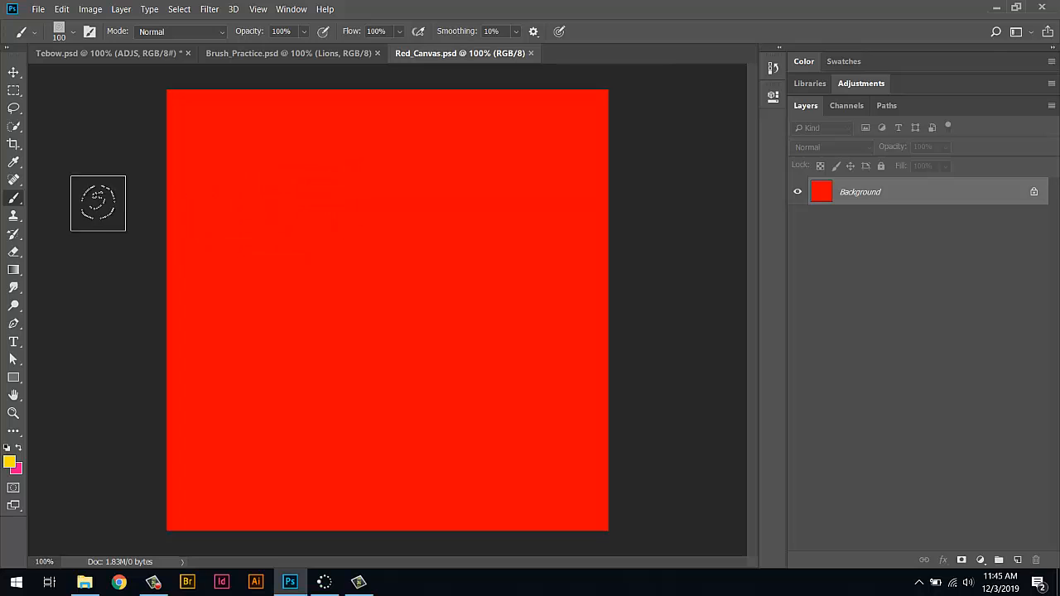
right_click(33, 35)
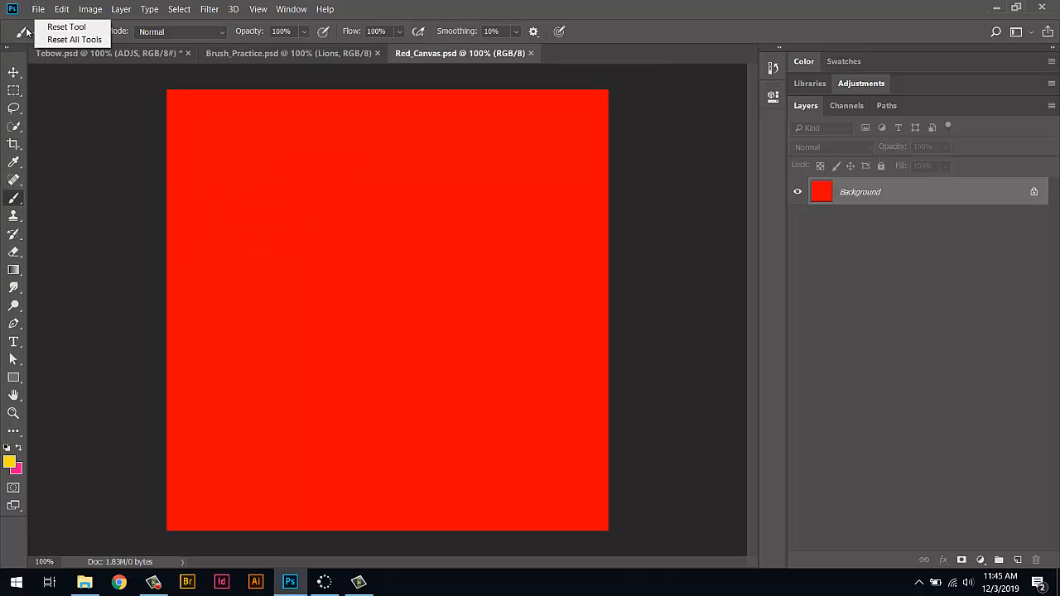
left_click(68, 27)
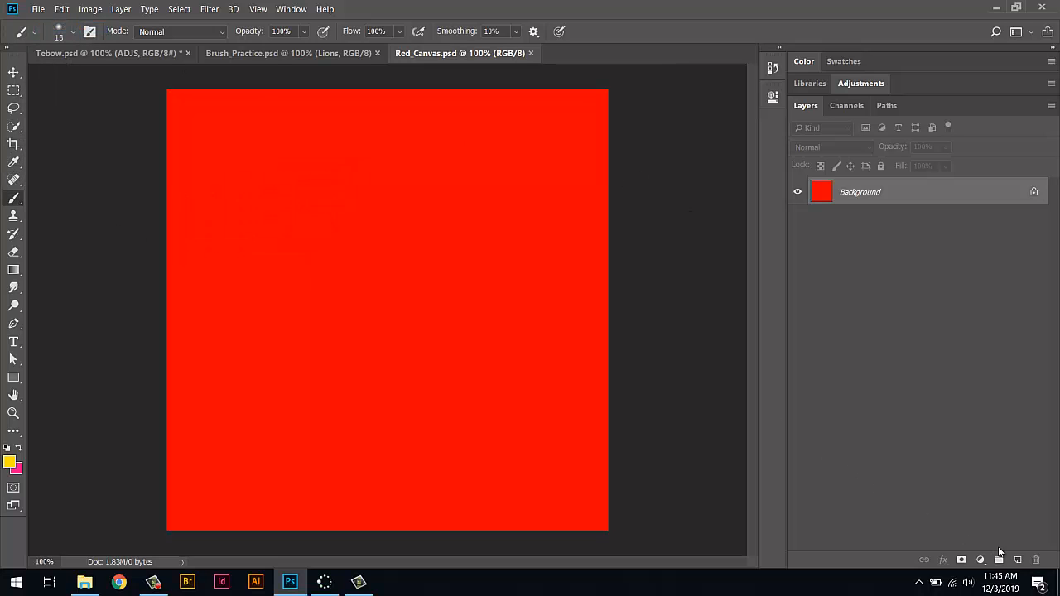
Paint a black smiley face on a new layer with the red Background layer hidden, using the default colors.
left_click(1018, 560)
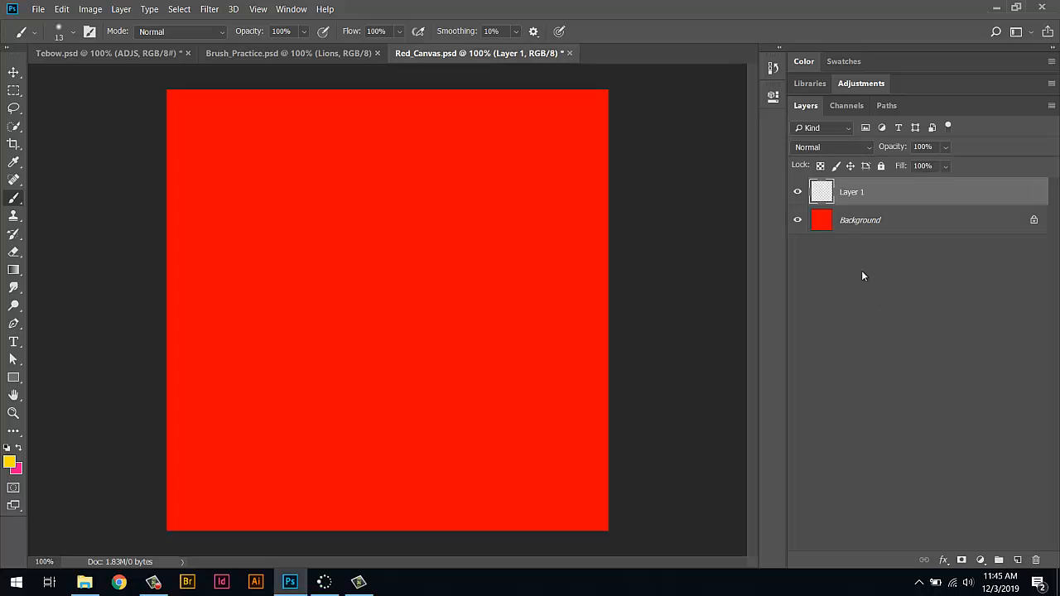
left_click(797, 220)
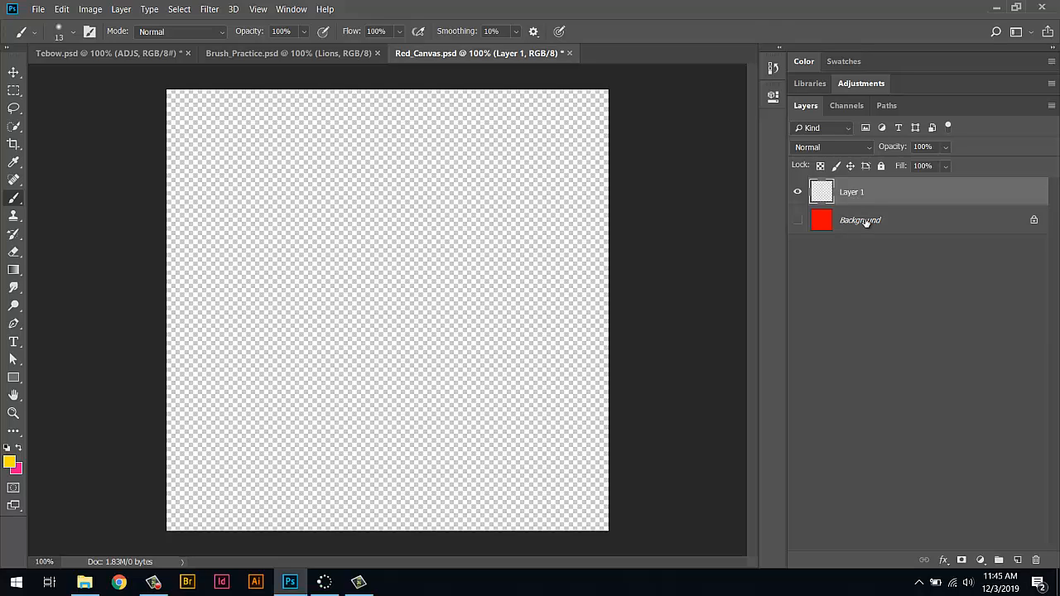
left_click(7, 448)
mouse_move(337, 164)
left_mouse_down()
mouse_move(251, 368)
mouse_move(499, 335)
mouse_move(427, 161)
mouse_move(342, 181)
left_mouse_up()
left_click(404, 222)
mouse_move(334, 287)
left_mouse_down()
mouse_move(407, 272)
mouse_move(409, 242)
left_mouse_up()
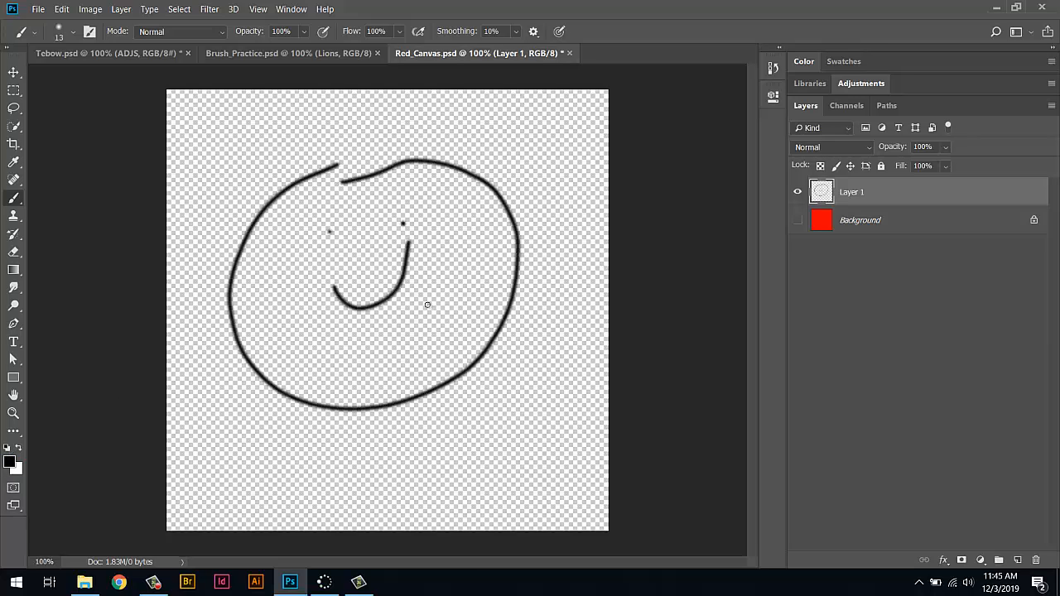
Define the black smiley drawing as a brush preset named "sample2".
left_click(61, 9)
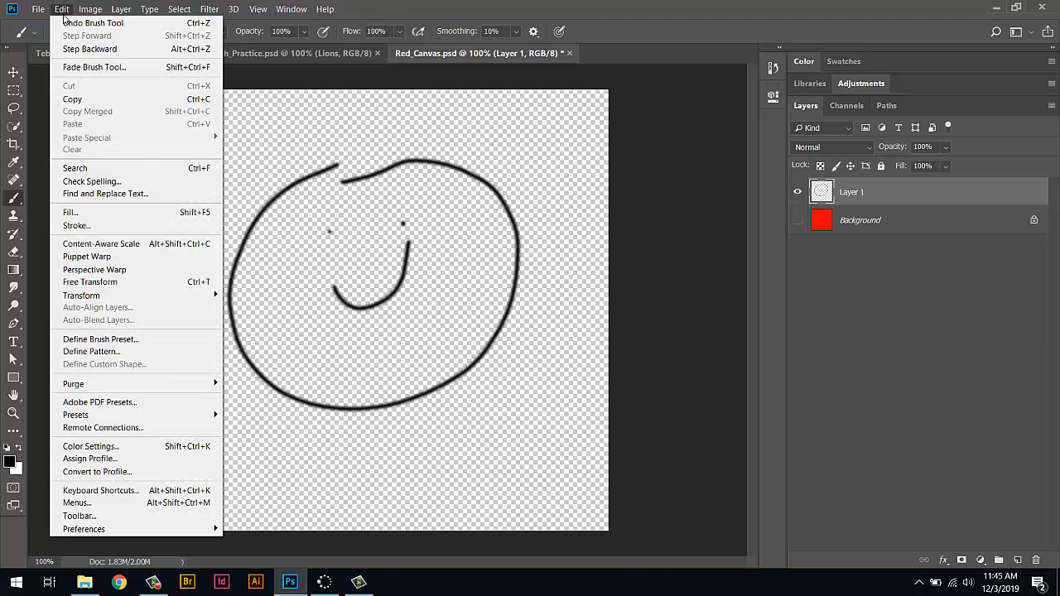
left_click(111, 339)
type("sample2")
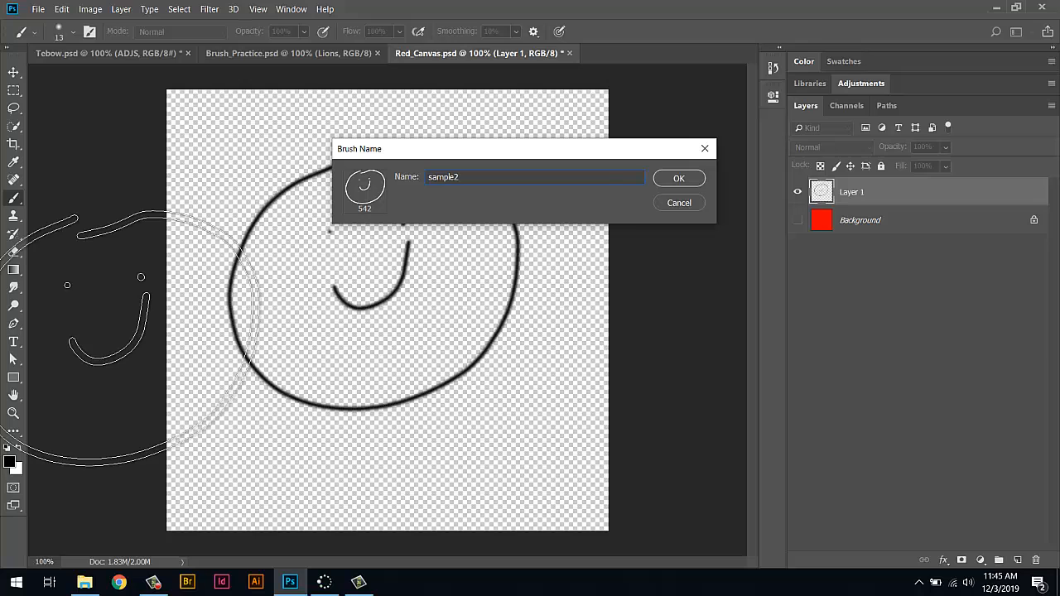
key("Return")
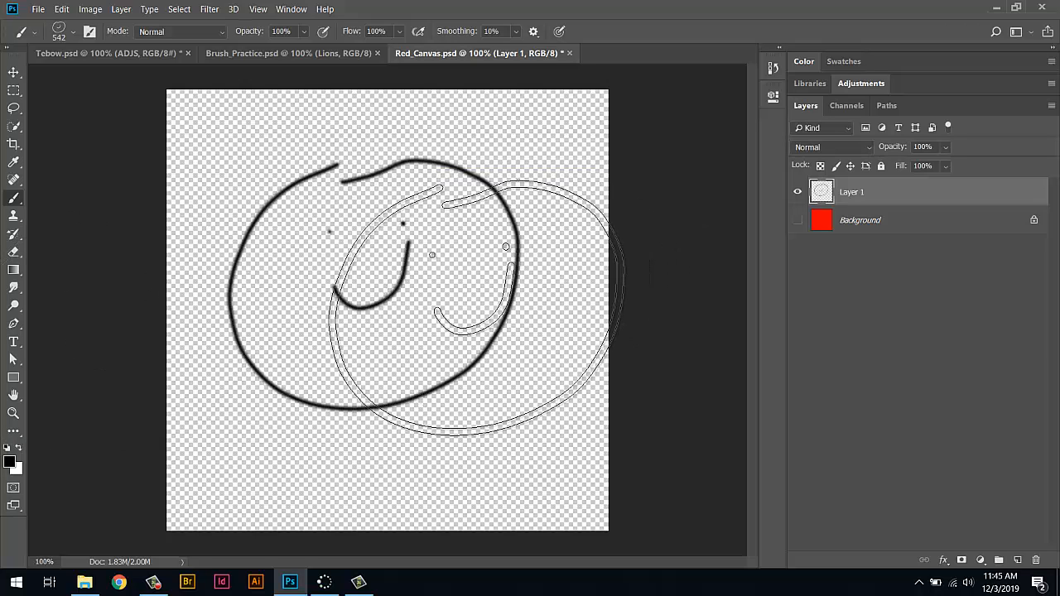
Revert the canvas and stamp six black smiley faces across it with the brush at 175 px.
key("F12")
key("bracketleft")
key("bracketleft")
key("bracketleft")
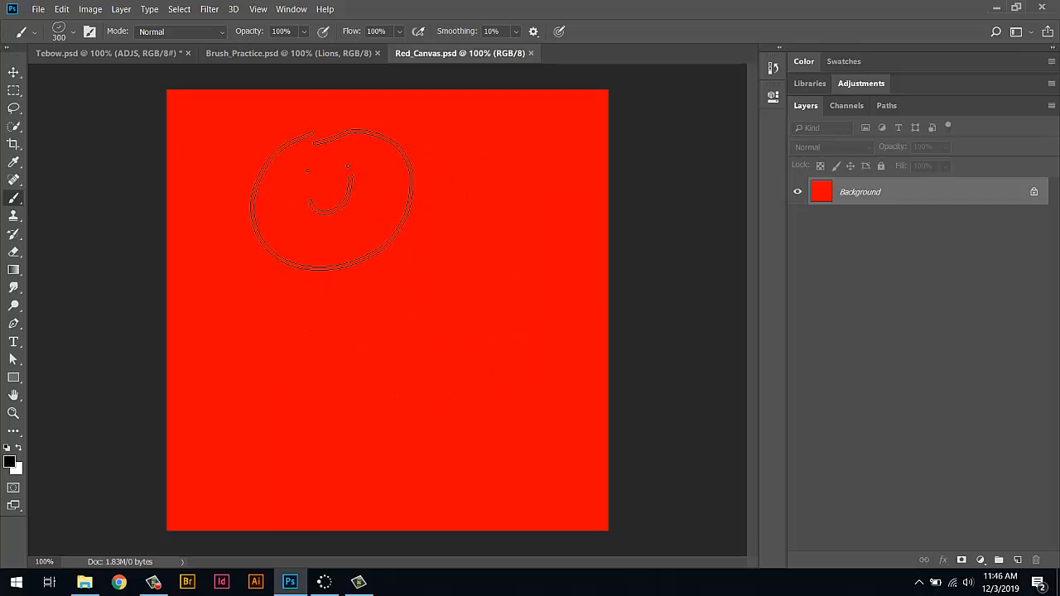
key("bracketleft")
key("bracketleft")
key("bracketleft")
key("bracketleft")
key("bracketleft")
left_click(280, 181)
left_click(334, 282)
left_click(502, 165)
left_click(489, 288)
left_click(354, 446)
left_click(285, 455)
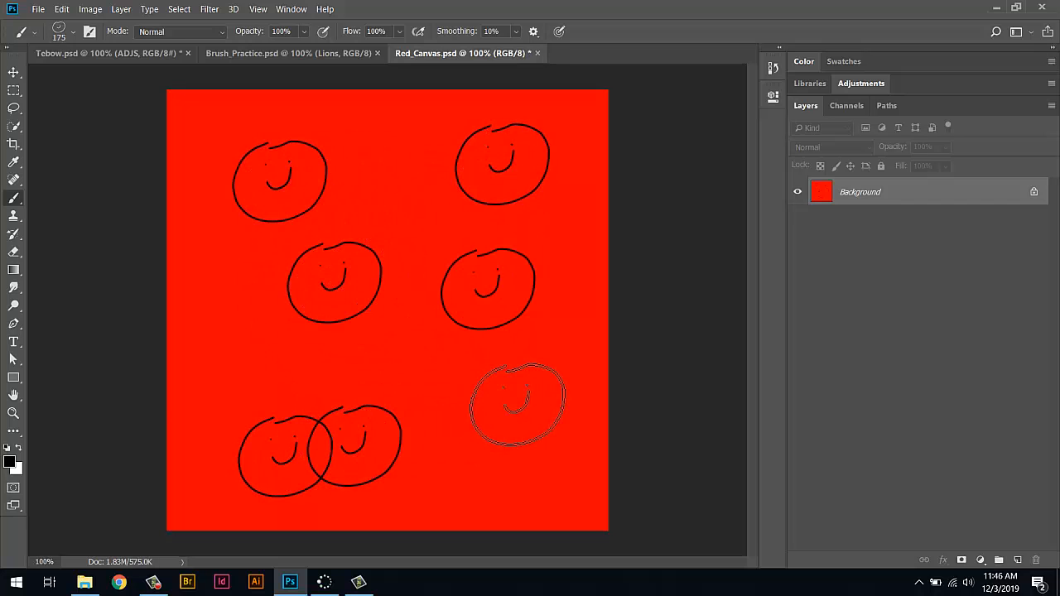
Paint a trail of smiley faces with wider brush spacing and Shape Dynamics at 51% size jitter and 56% angle jitter.
key("F5")
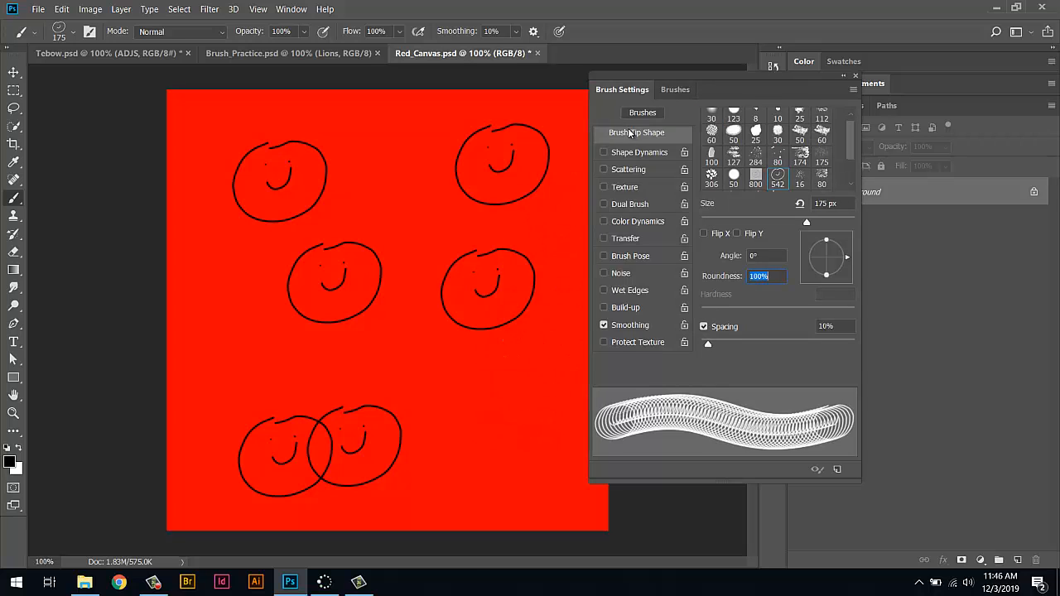
left_click_drag(710, 343, 803, 343)
left_click(654, 154)
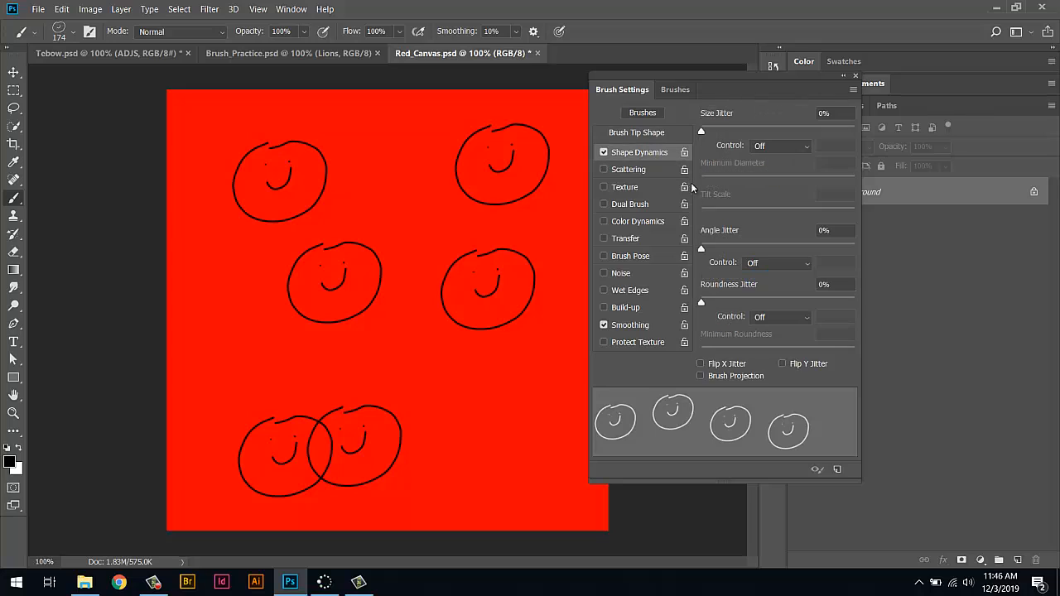
left_click_drag(702, 132, 778, 131)
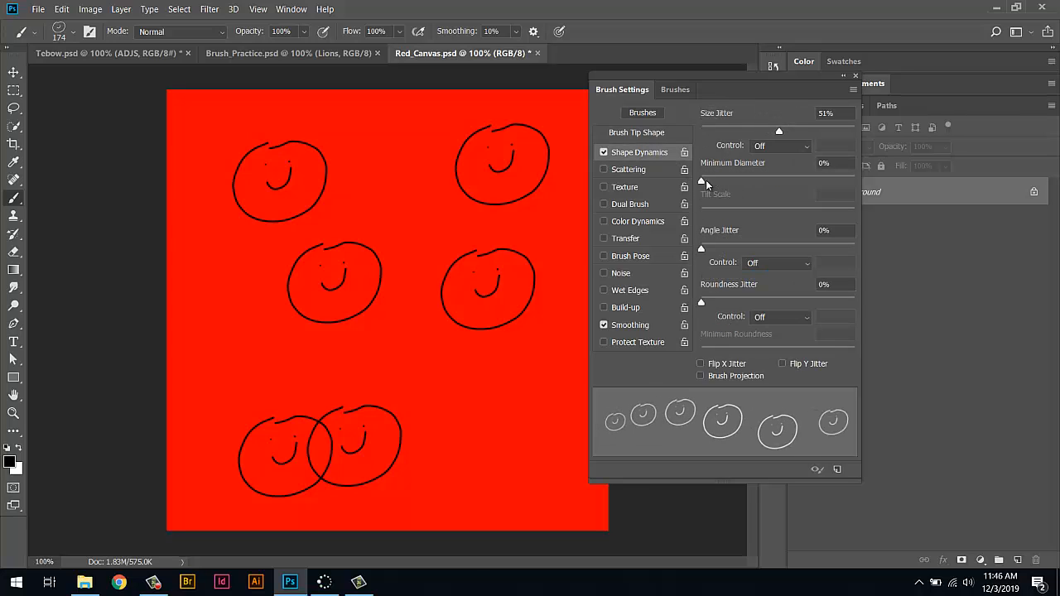
left_click_drag(703, 249, 787, 248)
mouse_move(431, 158)
left_mouse_down()
mouse_move(377, 390)
mouse_move(209, 294)
mouse_move(309, 235)
mouse_move(407, 428)
mouse_move(487, 435)
left_mouse_up()
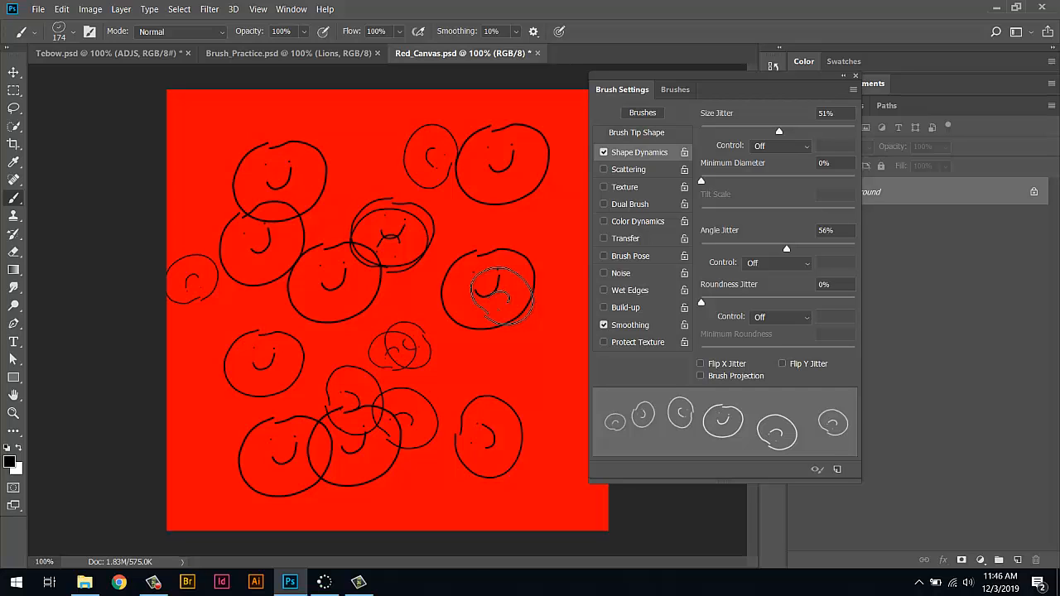
left_click(62, 9)
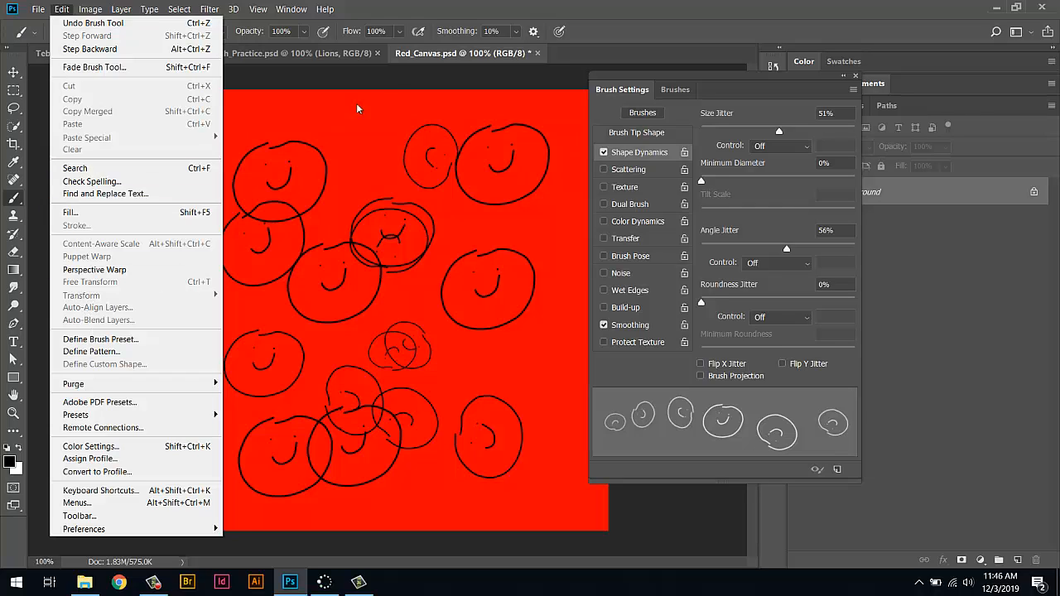
left_click(387, 73)
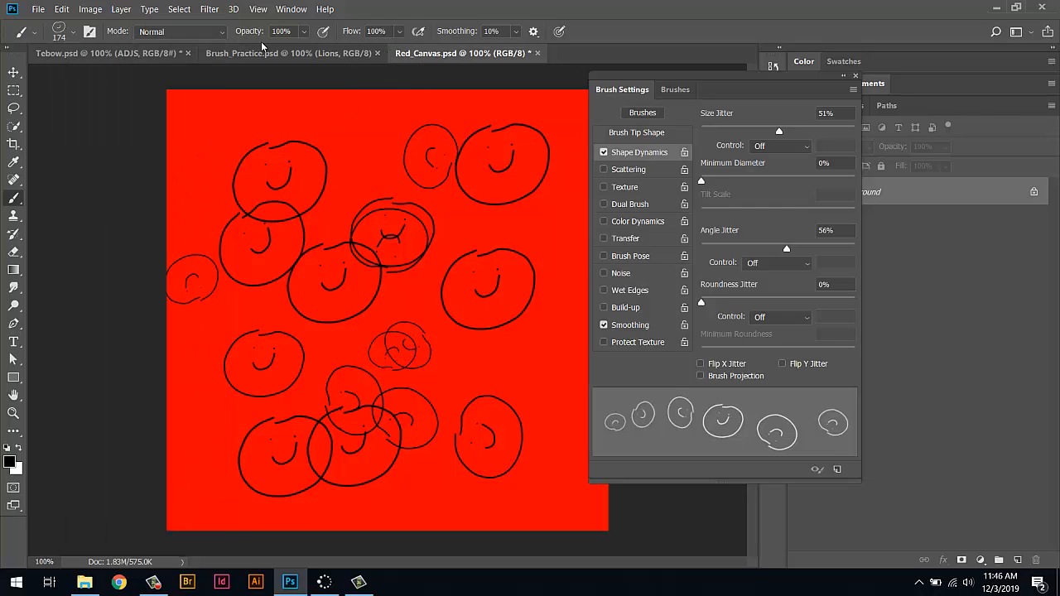
Switch to the Brush_Practice.psd document and hide every layer except LN logo.
left_click(238, 52)
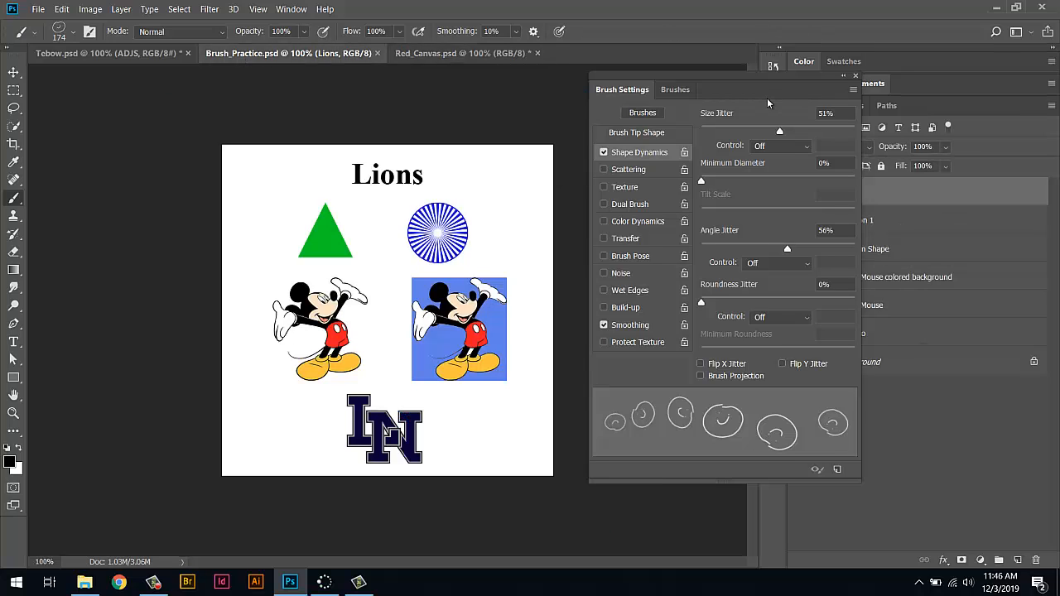
key("F5")
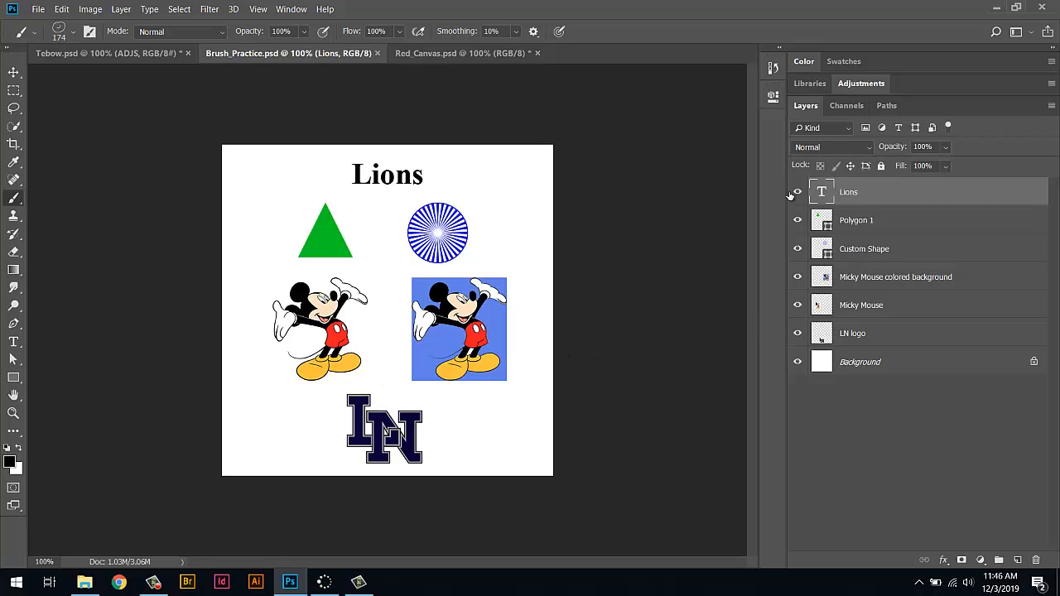
left_click_drag(798, 192, 800, 365)
left_click(798, 333)
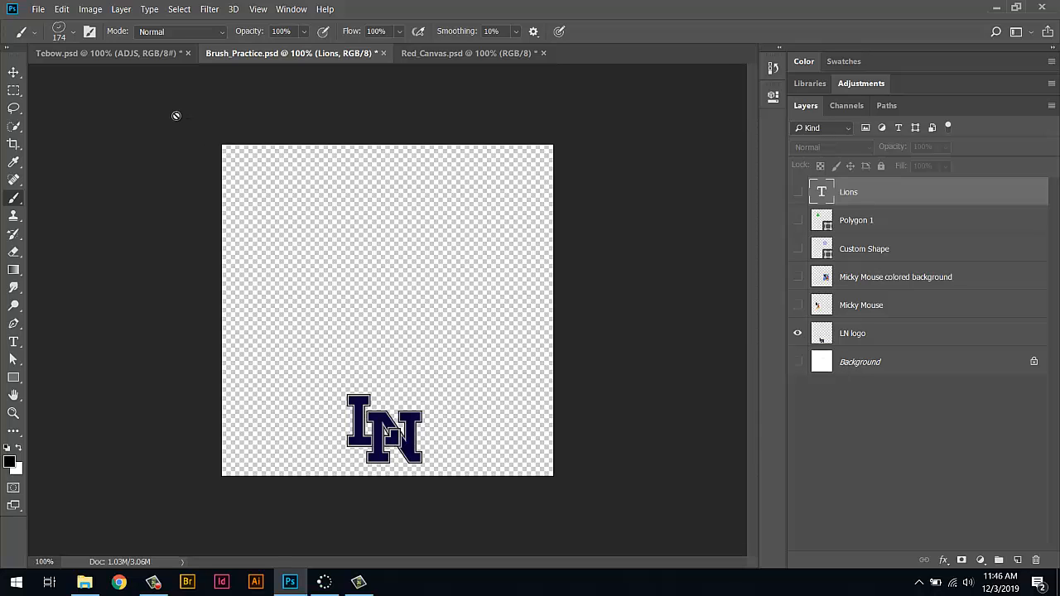
Define the visible LN logo as a brush preset named "LN".
left_click(63, 9)
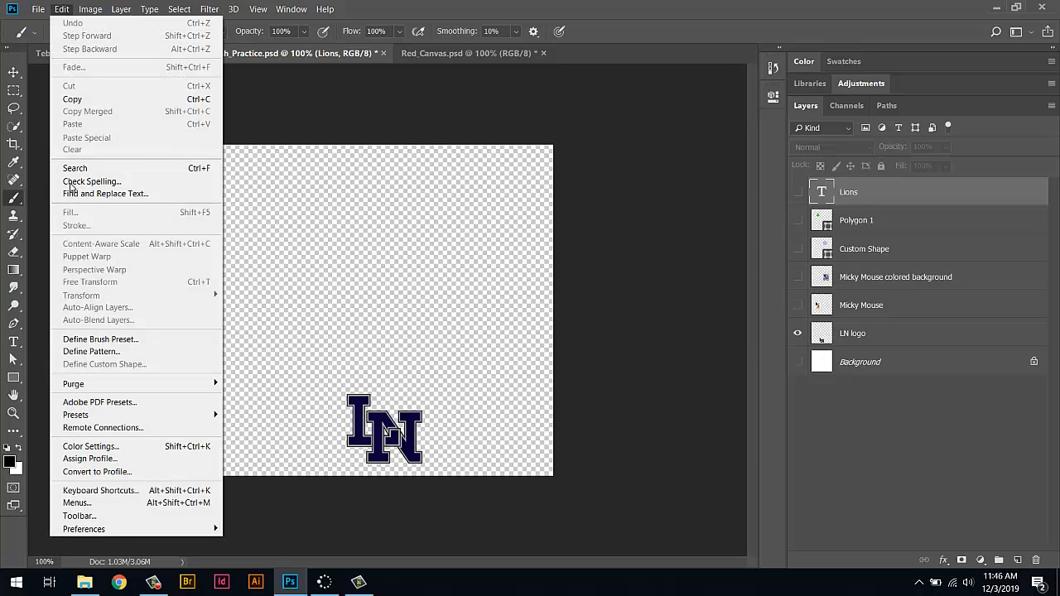
left_click(128, 341)
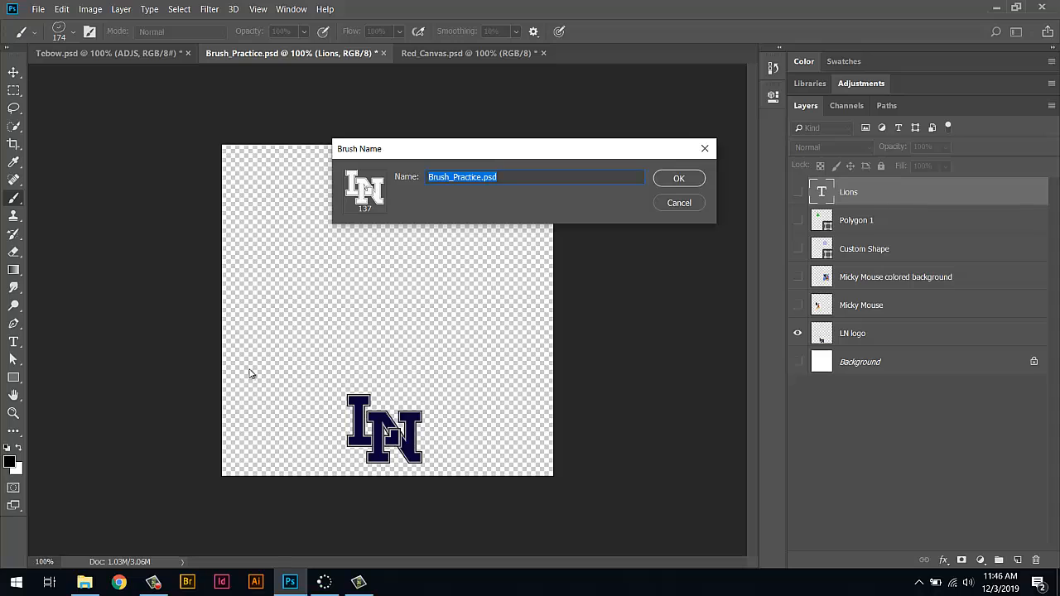
type("LN")
key("Return")
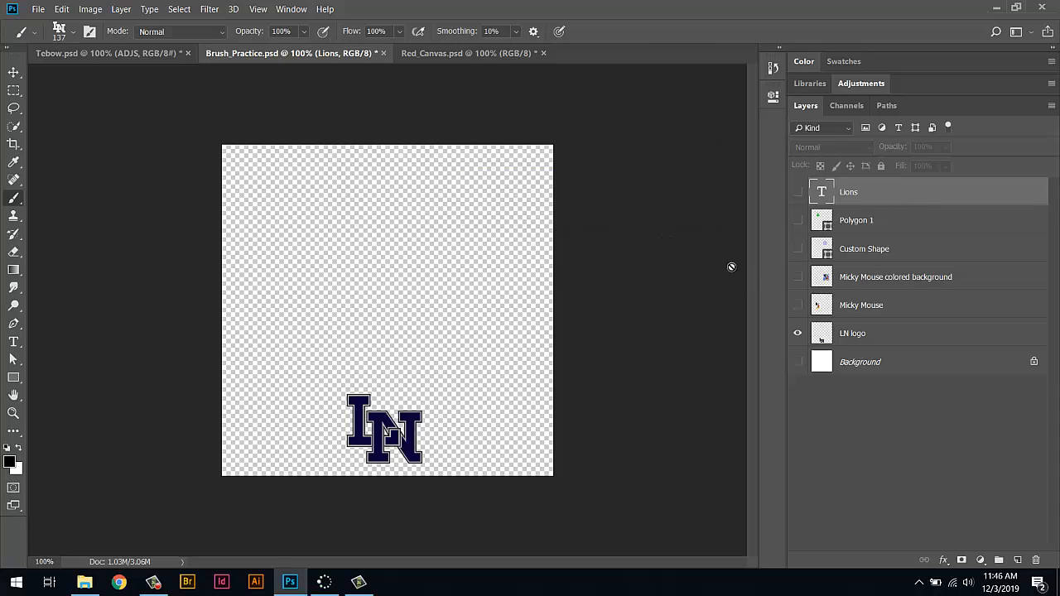
Hide the LN logo layer and leave only the Micky Mouse layer visible, without the colored-background version.
left_click(797, 333)
left_click(798, 305)
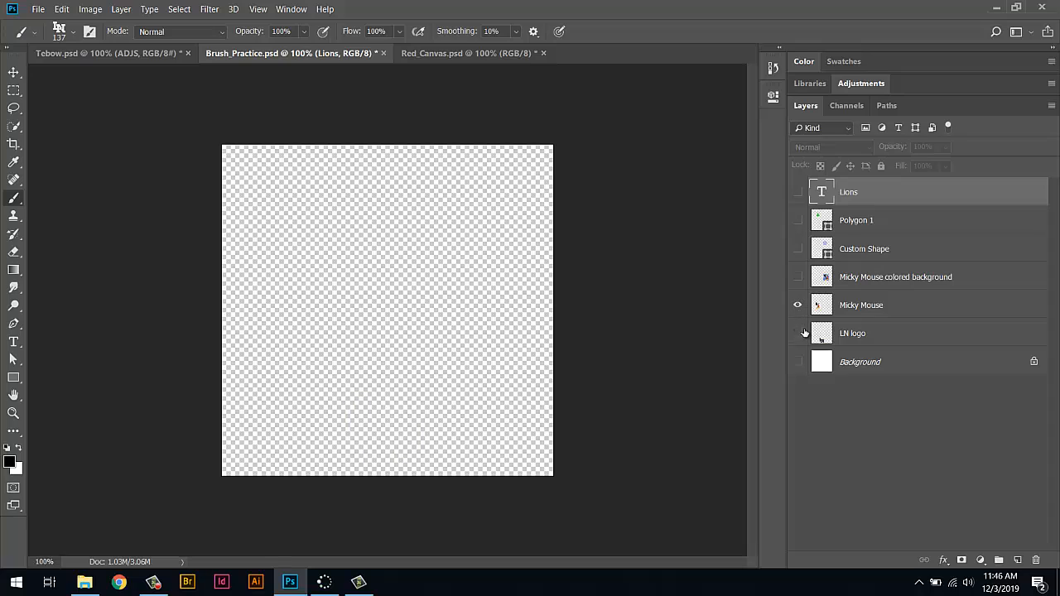
left_click(798, 276)
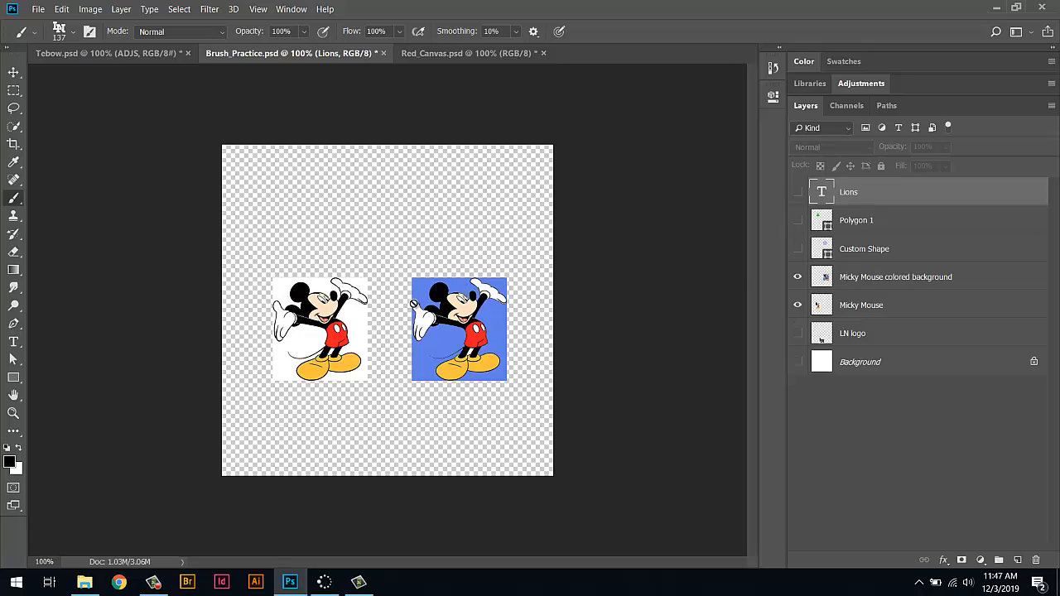
left_click(798, 277)
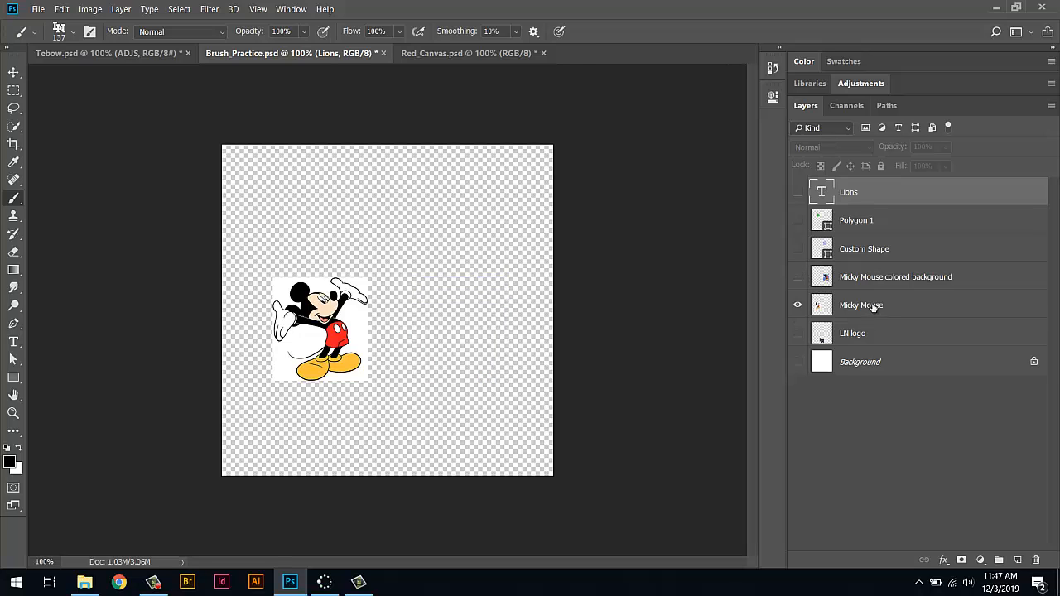
Define the visible Micky Mouse layer as a brush preset named "mickey1".
left_click(870, 307)
left_click(62, 9)
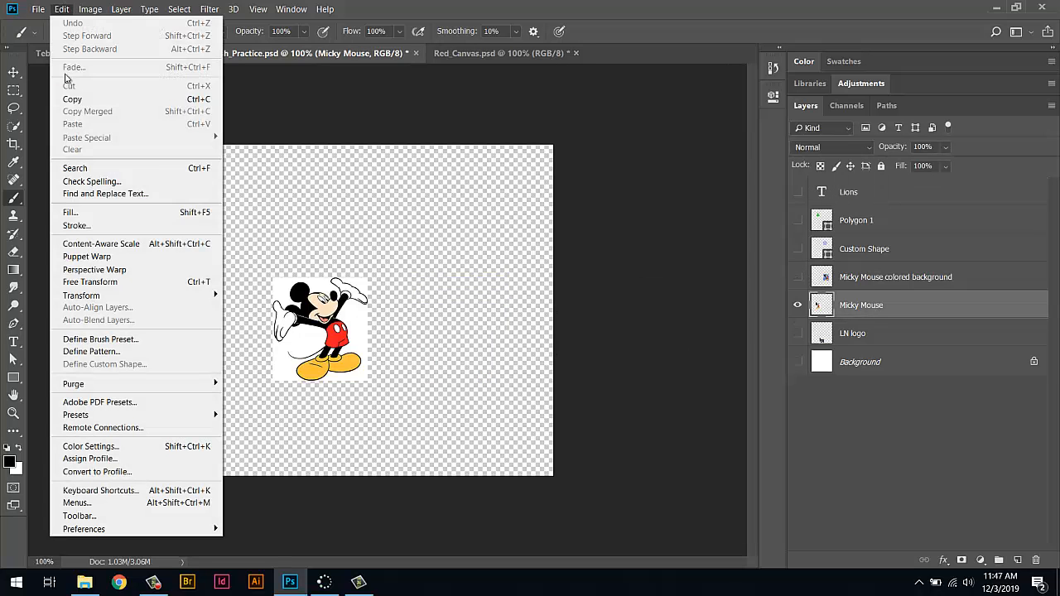
left_click(93, 340)
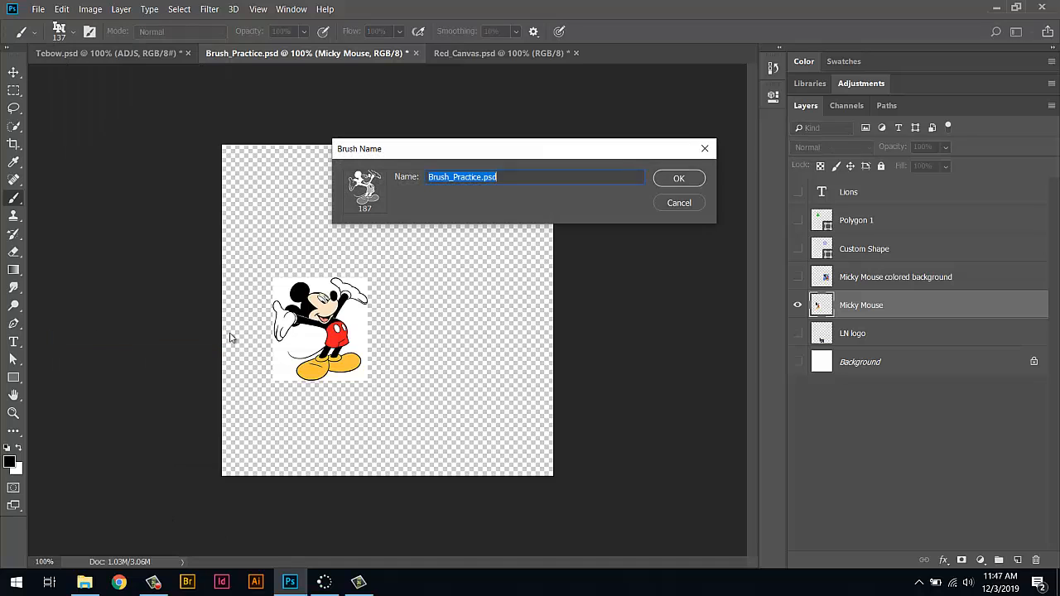
type("mic")
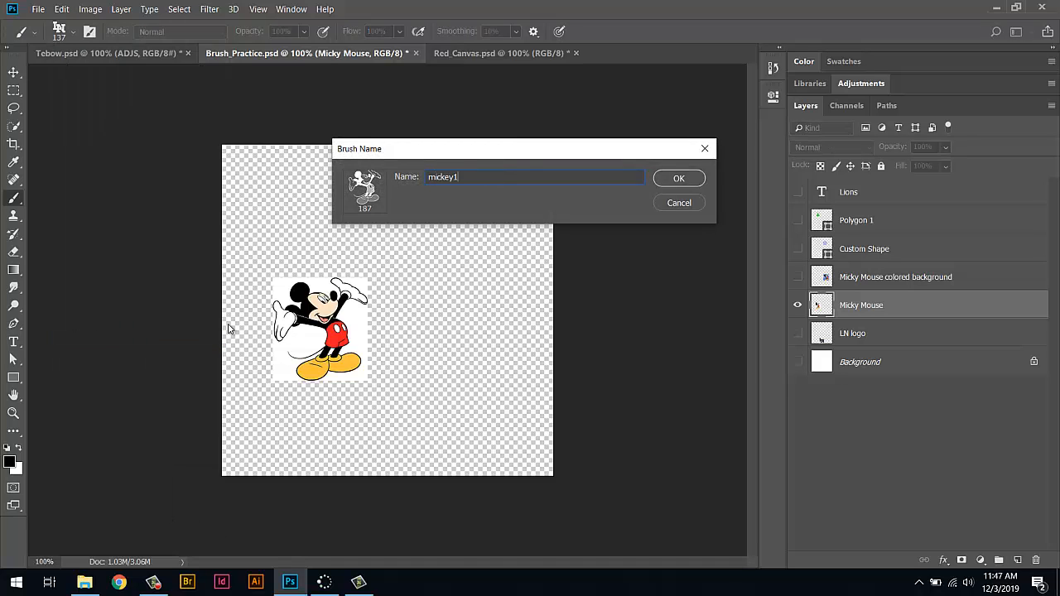
type("key1")
key("Return")
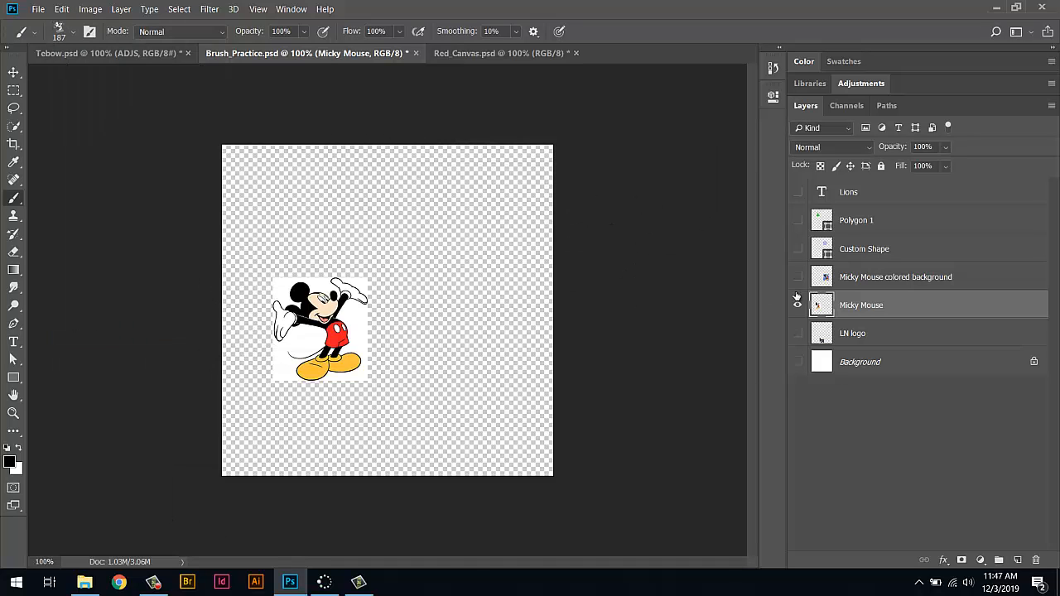
Show only the Micky Mouse colored background layer and define it as a brush preset named "mickey2".
left_click(797, 305)
left_click(798, 277)
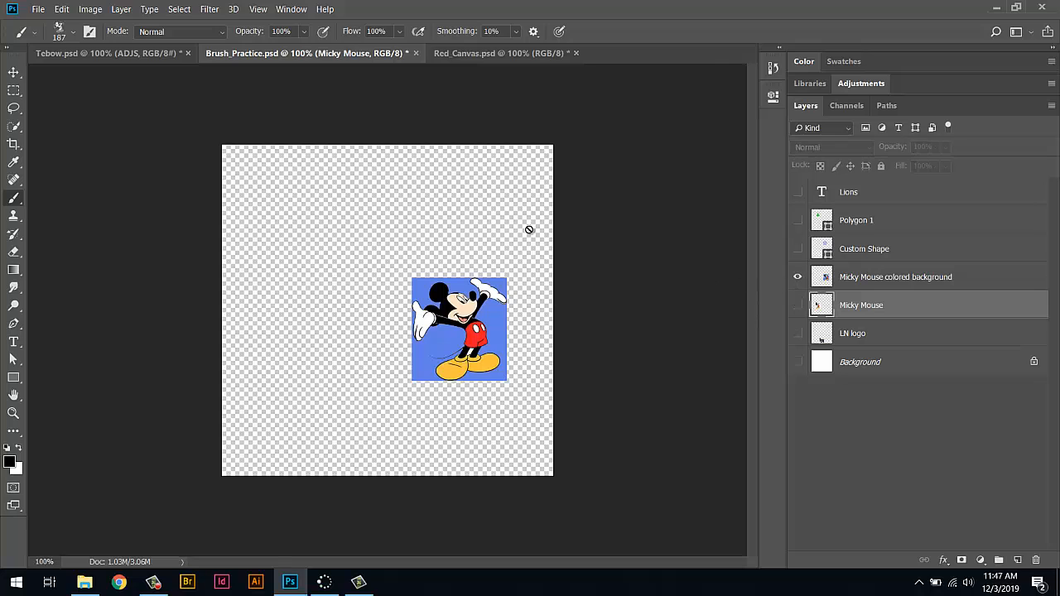
left_click(61, 9)
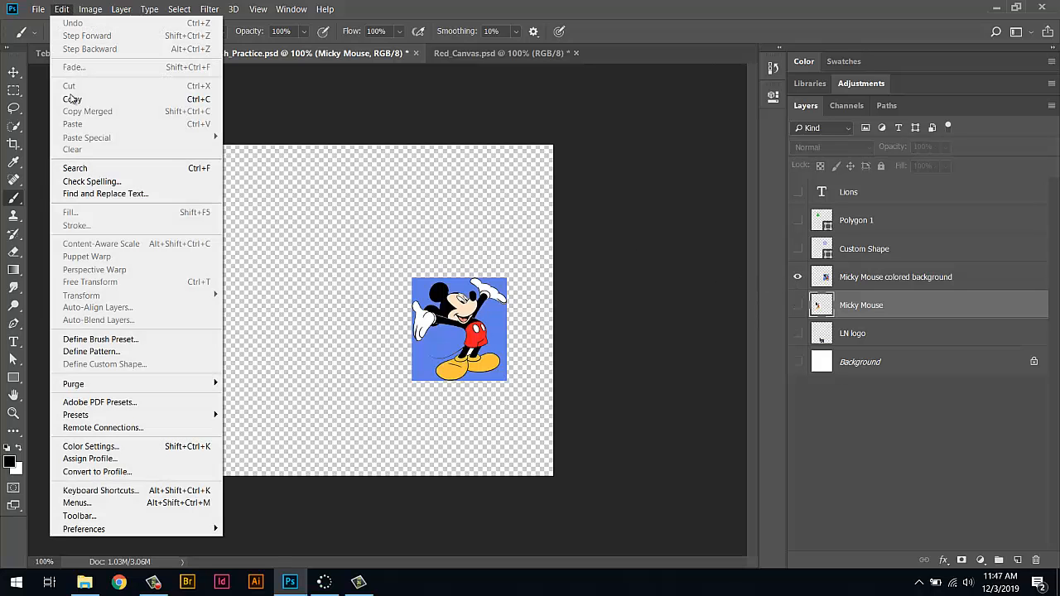
left_click(157, 339)
type("mickey2")
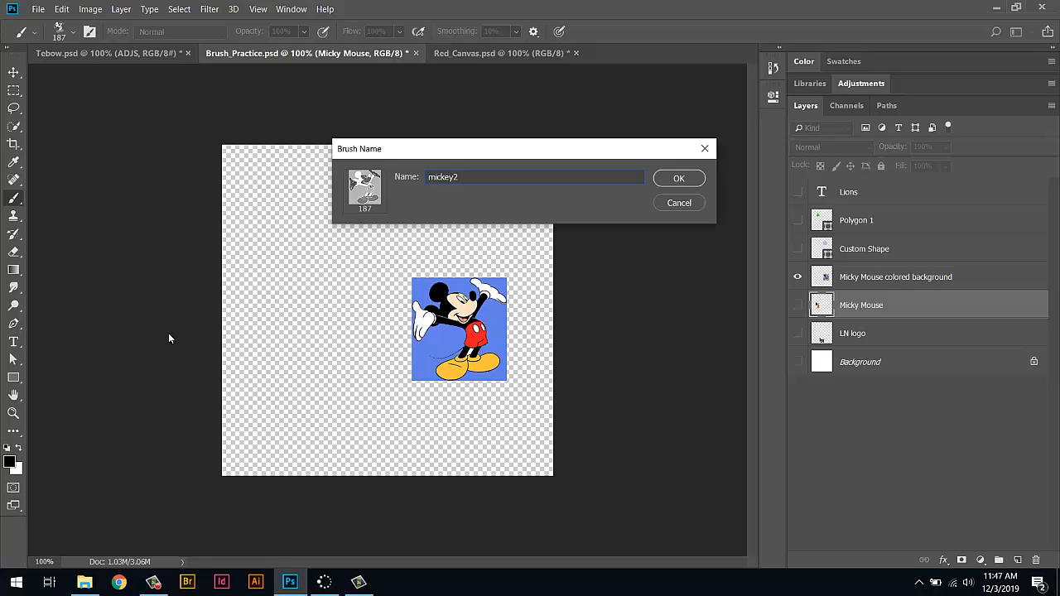
key("Return")
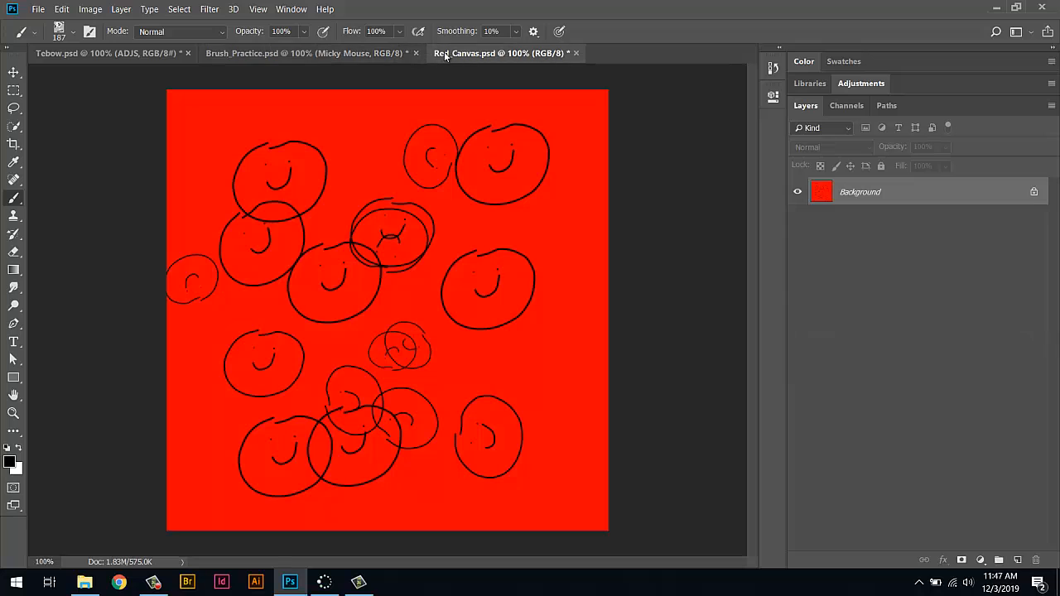
Revert the Red_Canvas.psd document to its plain red state and stamp the LN brush three times in black.
left_click(445, 54)
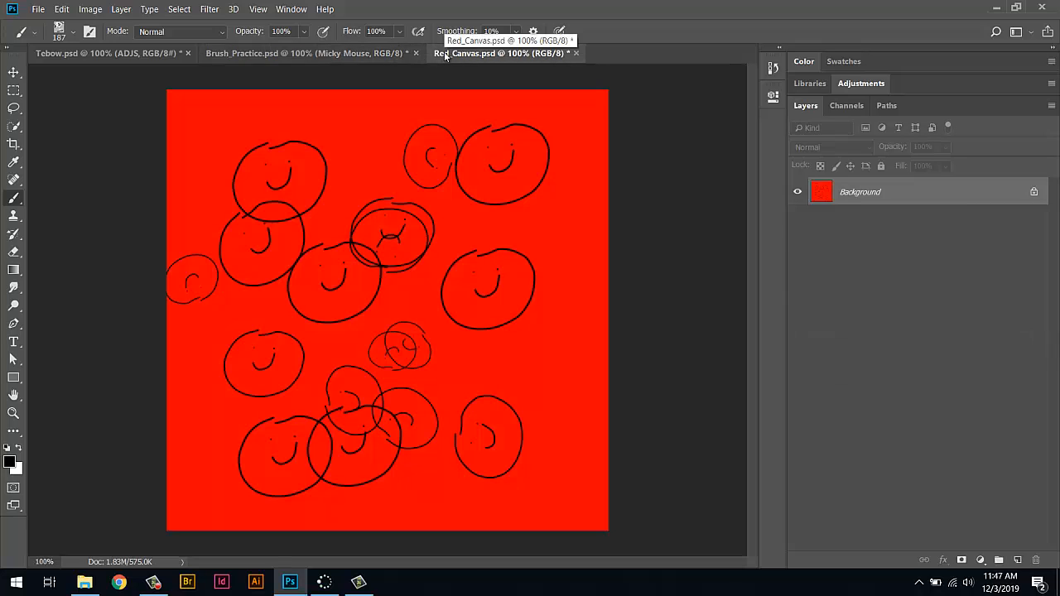
key("F12")
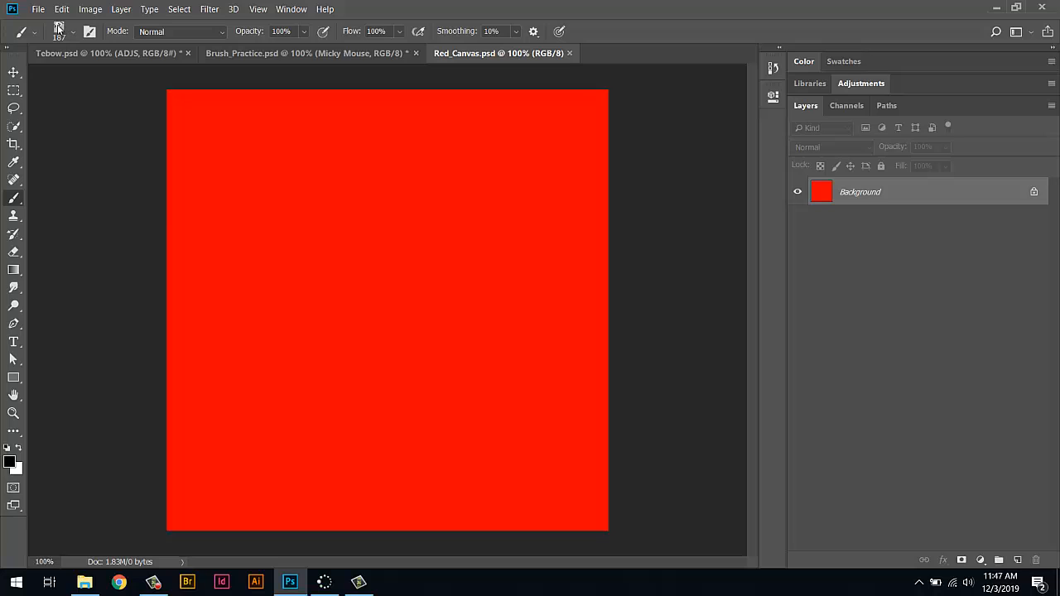
left_click(58, 30)
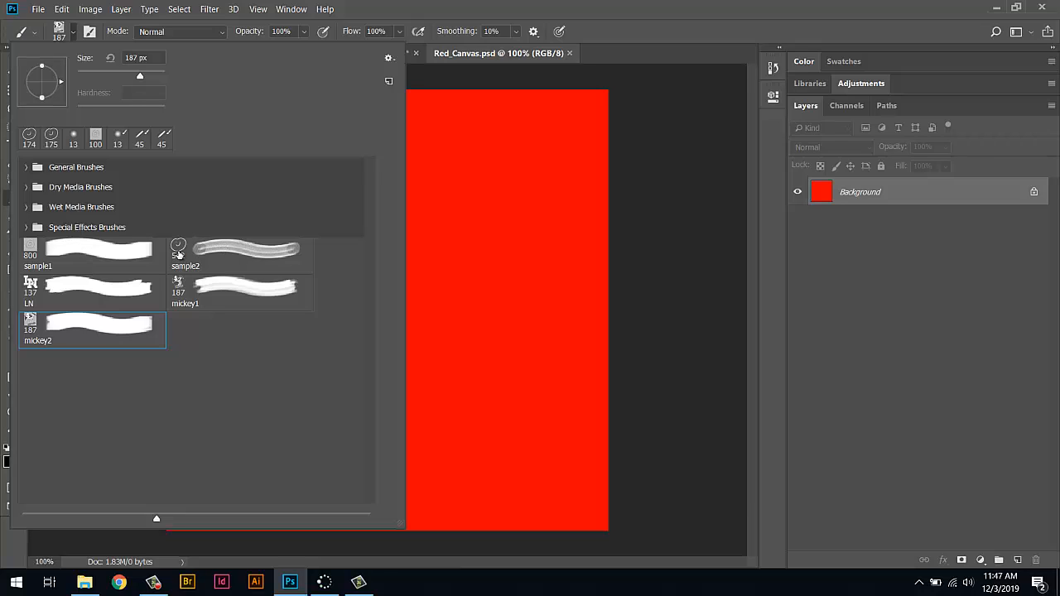
left_click(71, 288)
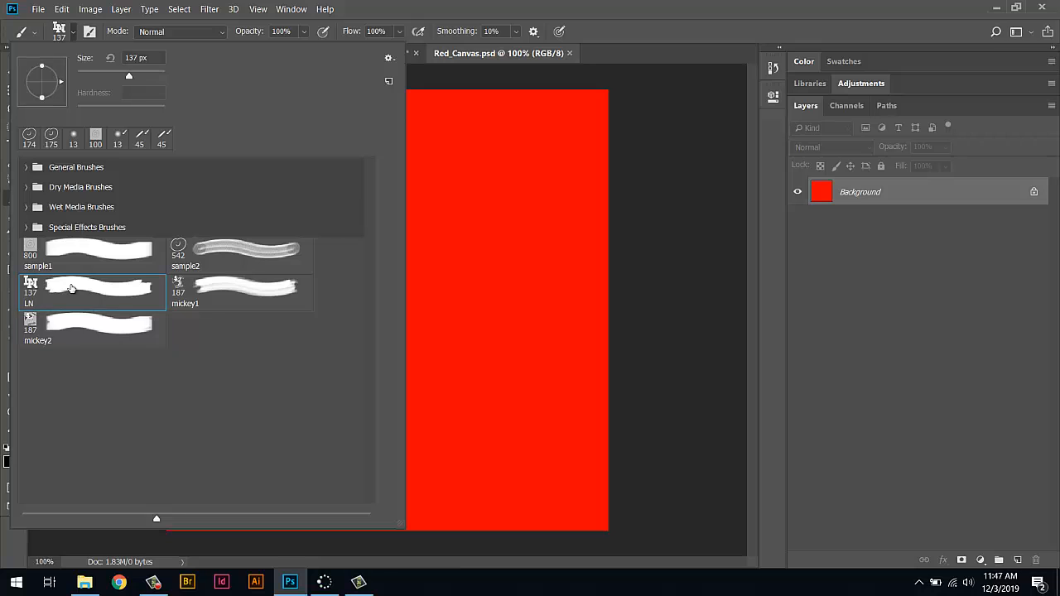
double_click(72, 288)
left_click(217, 155)
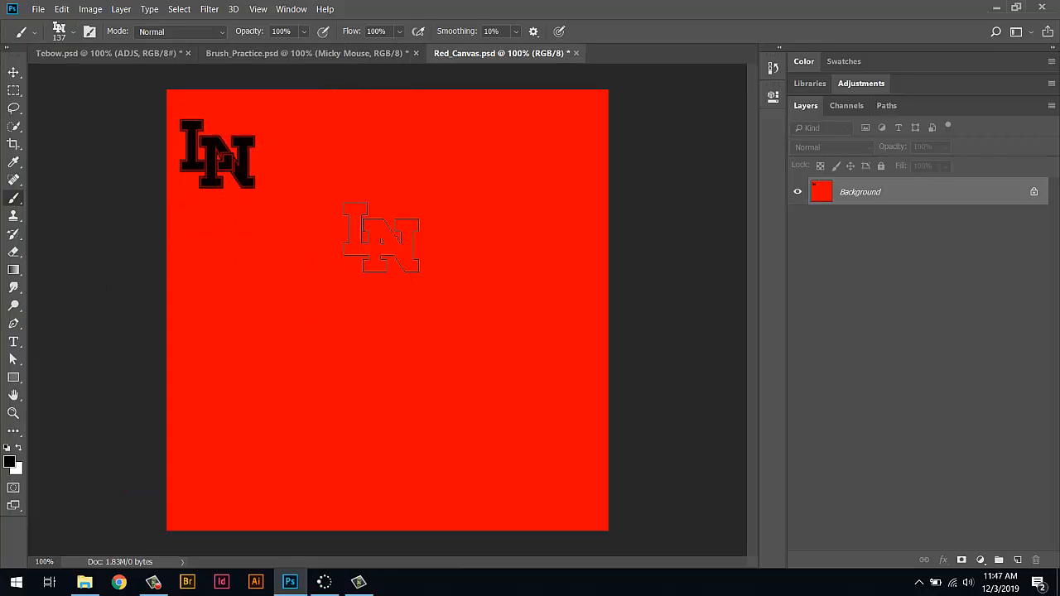
left_click(400, 195)
left_click(328, 341)
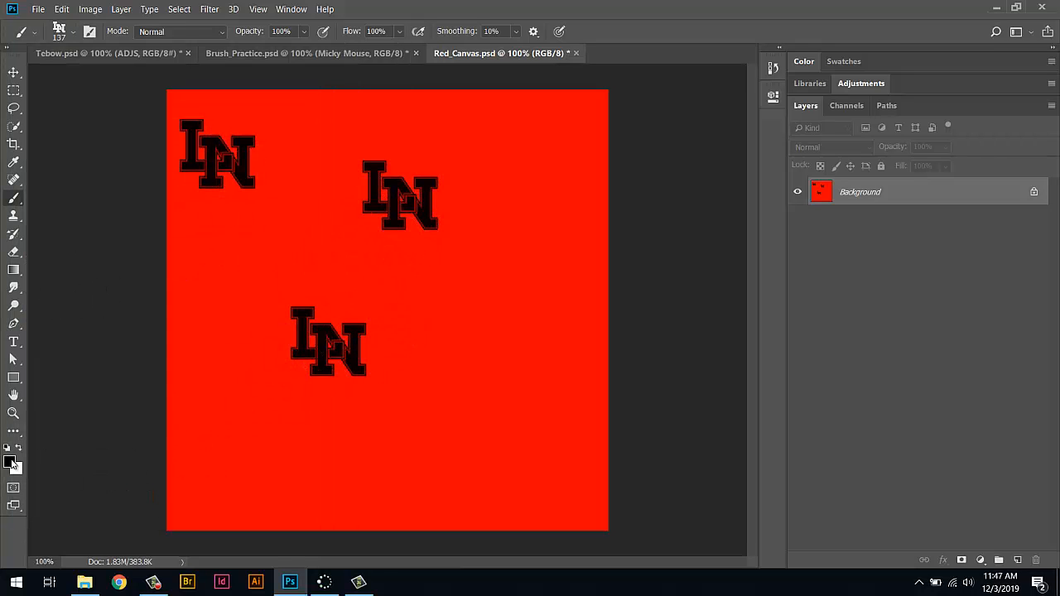
Set the foreground color to green (#7cd40a) and stamp one LN logo among the black ones.
left_click(12, 465)
left_click(539, 251)
left_click(516, 143)
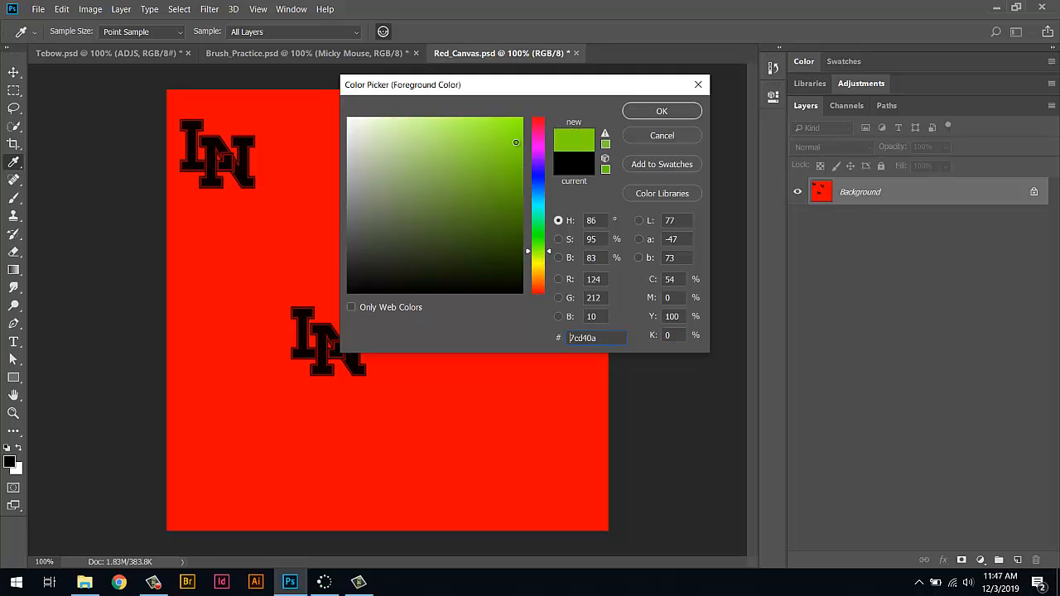
left_click(662, 111)
left_click(263, 275)
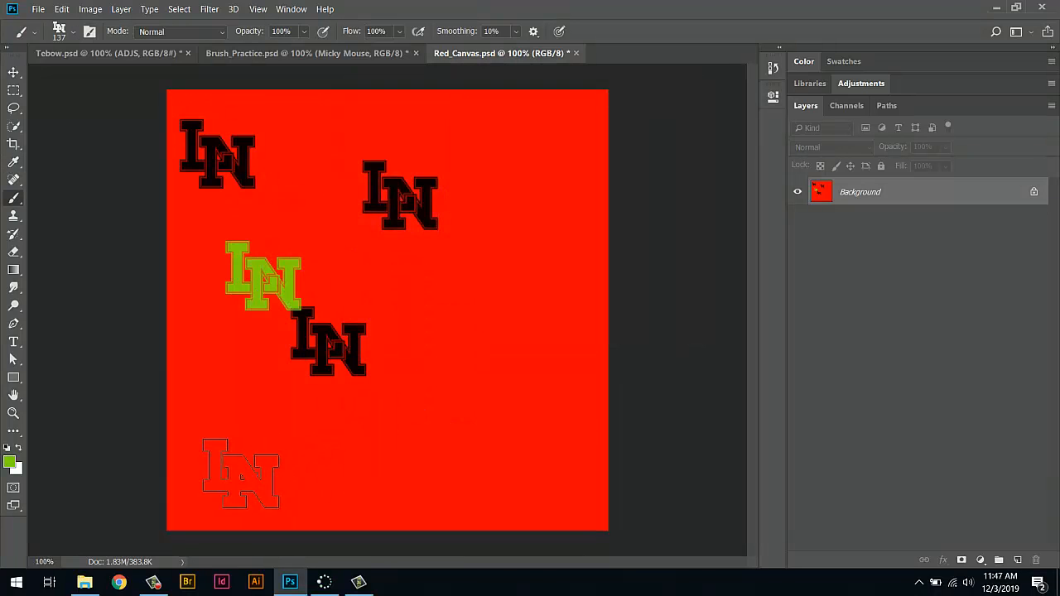
Try a continuous green LN brush stroke across the lower part of the canvas and undo it.
mouse_move(229, 448)
left_mouse_down()
mouse_move(566, 372)
mouse_move(605, 382)
left_mouse_up()
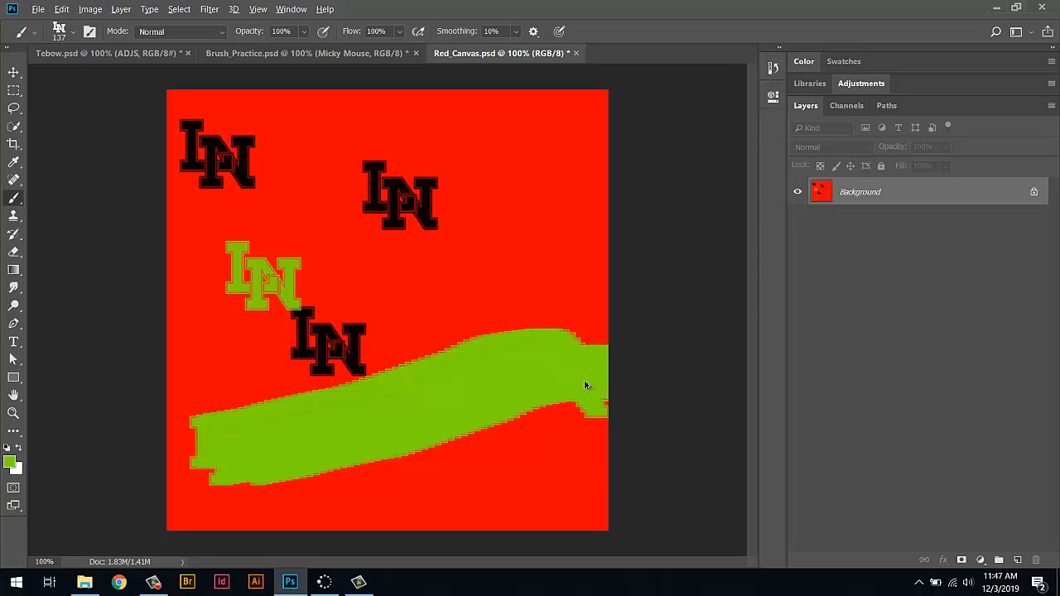
key("ctrl+z")
Set the LN brush tip's spacing to 117% and revert the red canvas to its saved state.
key("F5")
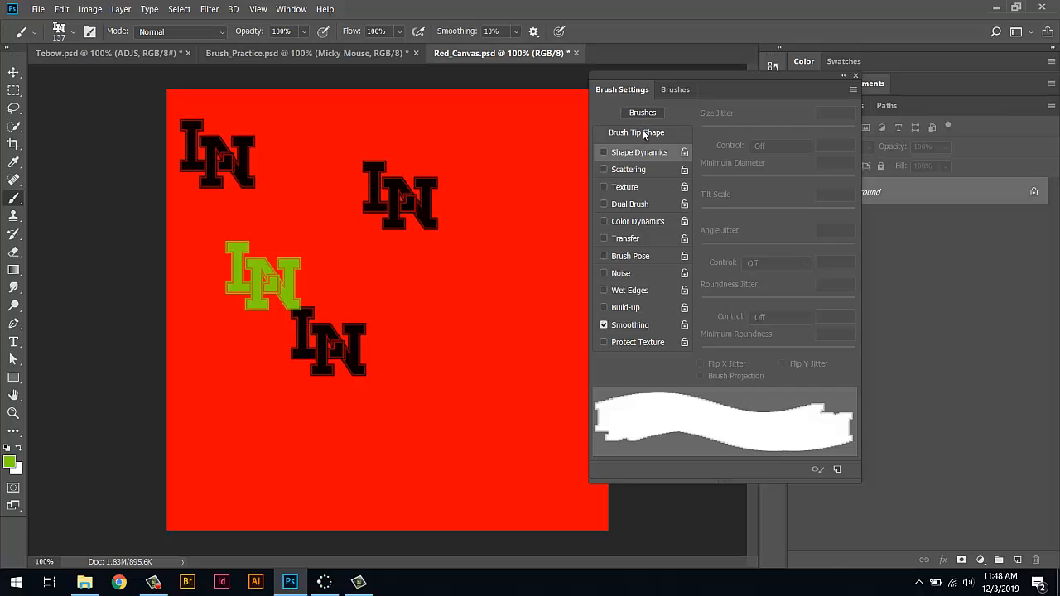
left_click(645, 134)
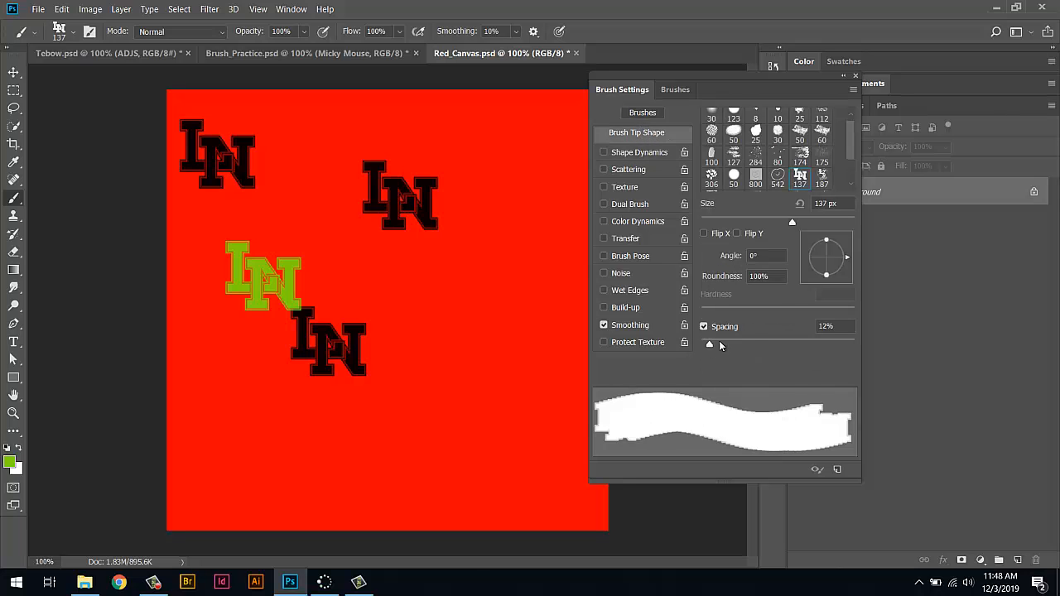
left_click_drag(713, 349, 785, 344)
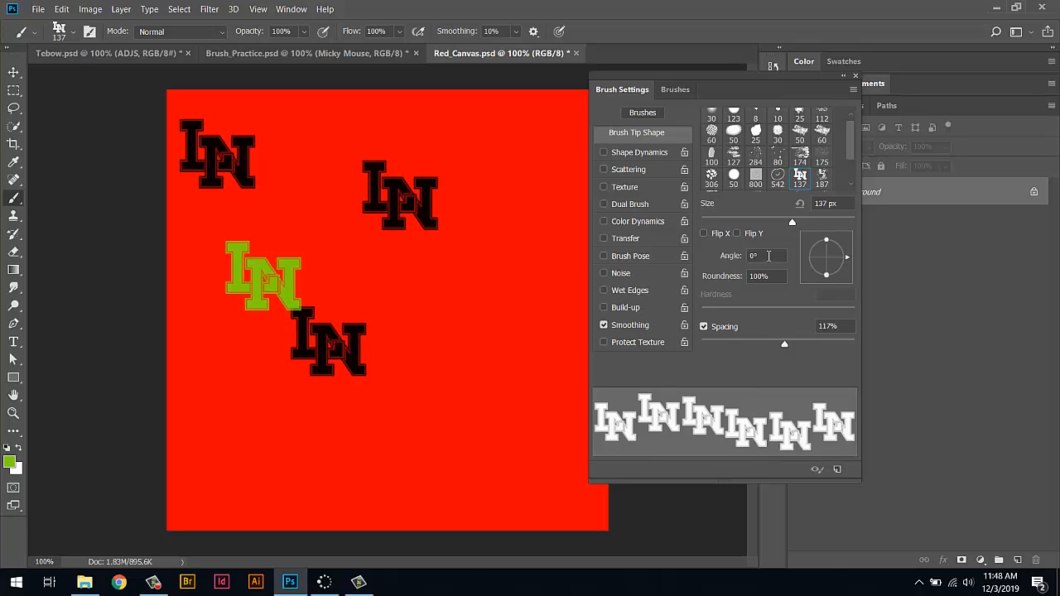
key("F12")
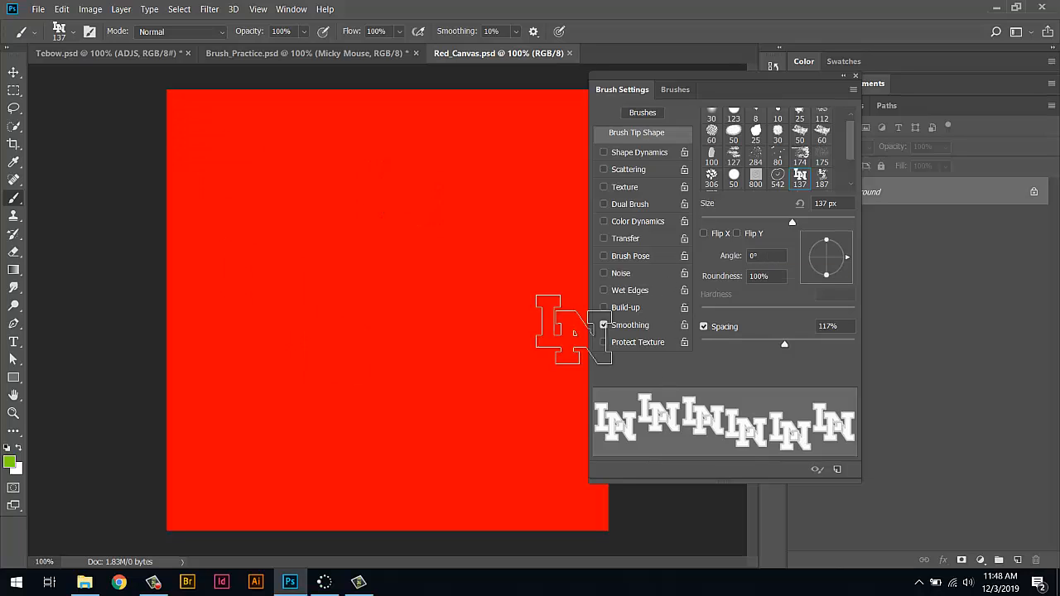
Stamp the mickey1 brush in green on the upper part of the red canvas and the mickey2 brush beside it.
left_click(681, 92)
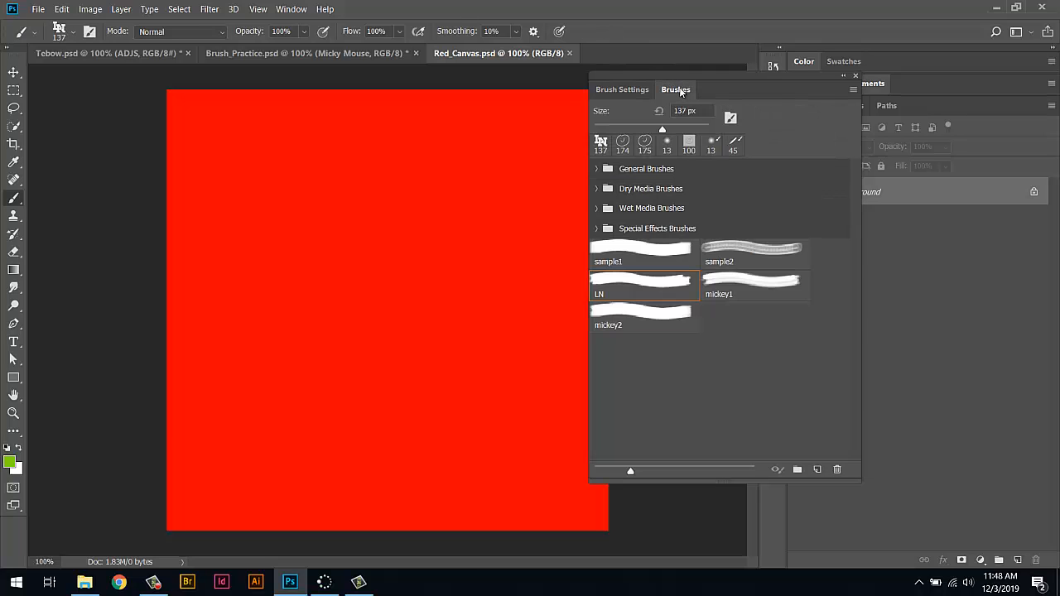
left_click(741, 282)
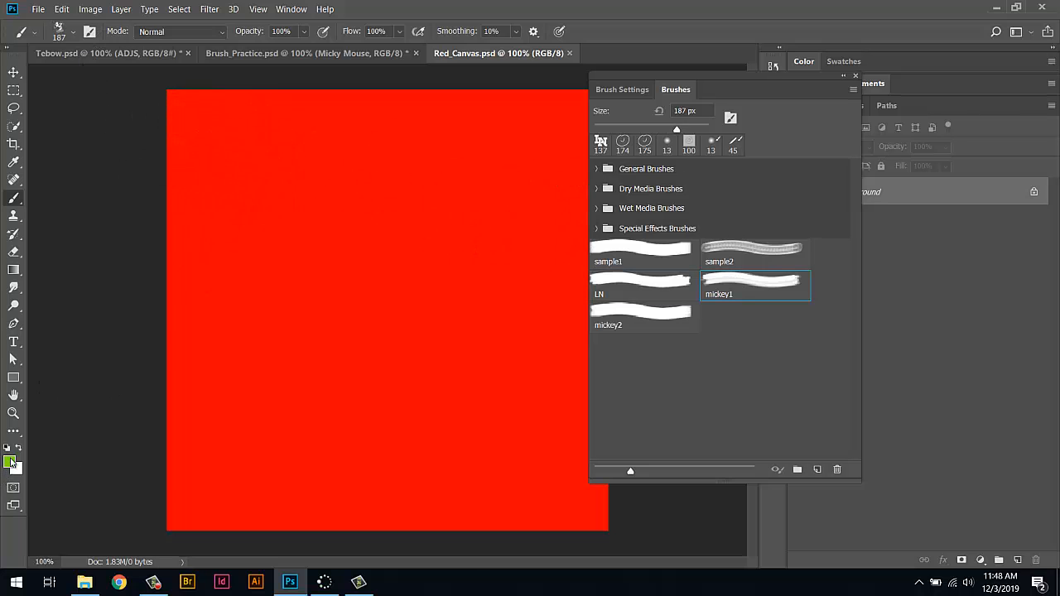
left_click(237, 181)
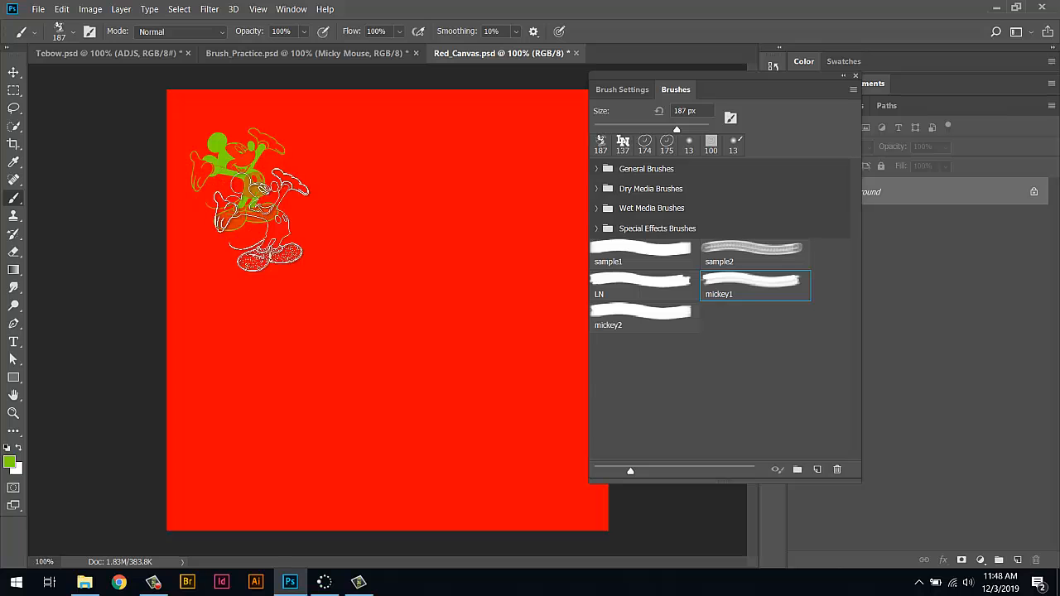
left_click(642, 311)
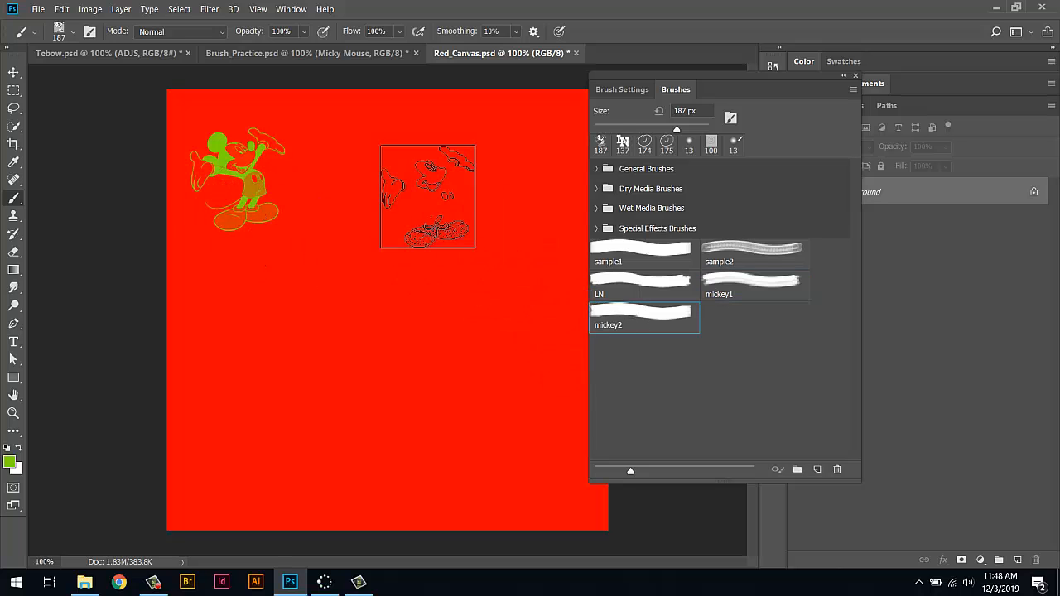
left_click(407, 178)
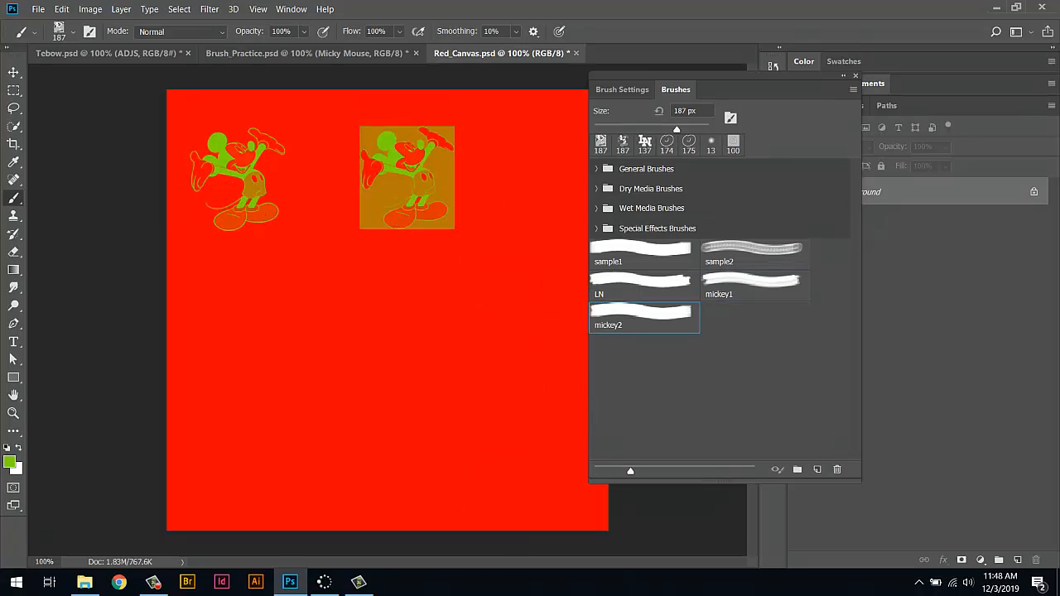
left_click(406, 177)
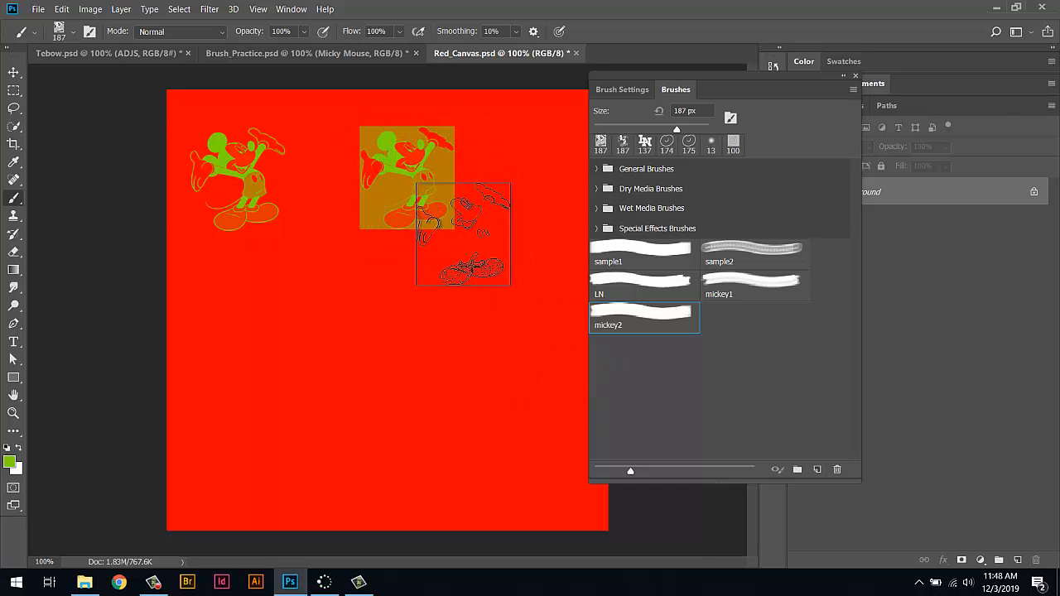
Switch to the Tebow.psd document and define the portrait as a brush preset named "Tebow1".
left_click(274, 53)
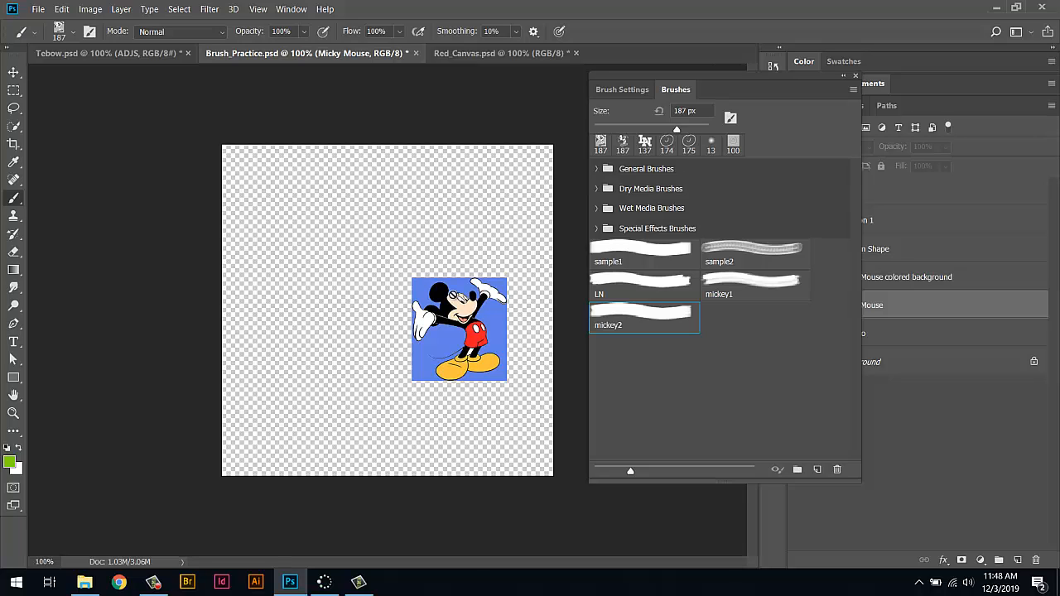
left_click(80, 53)
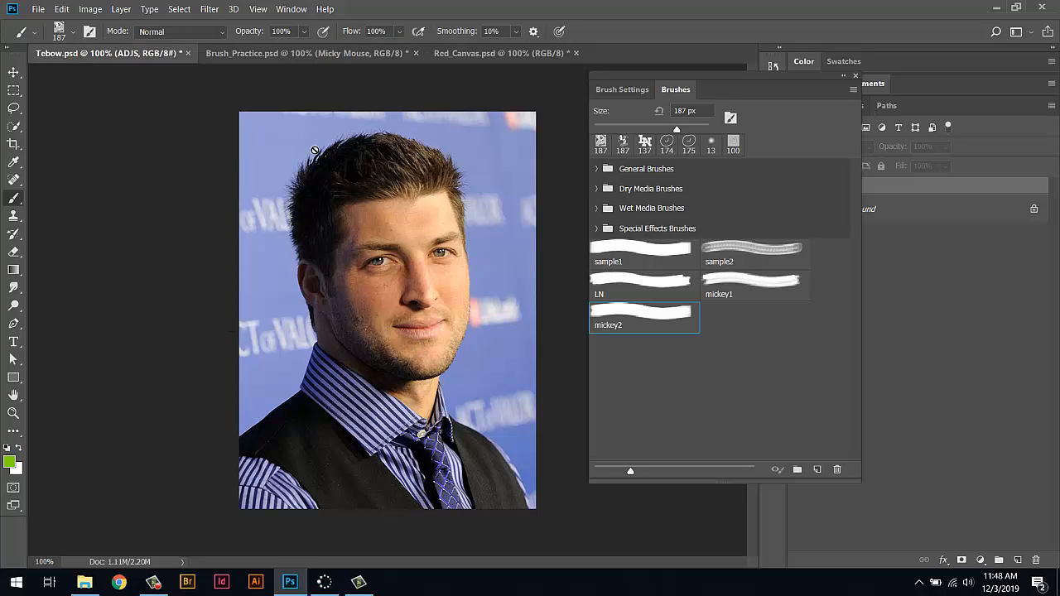
left_click(62, 9)
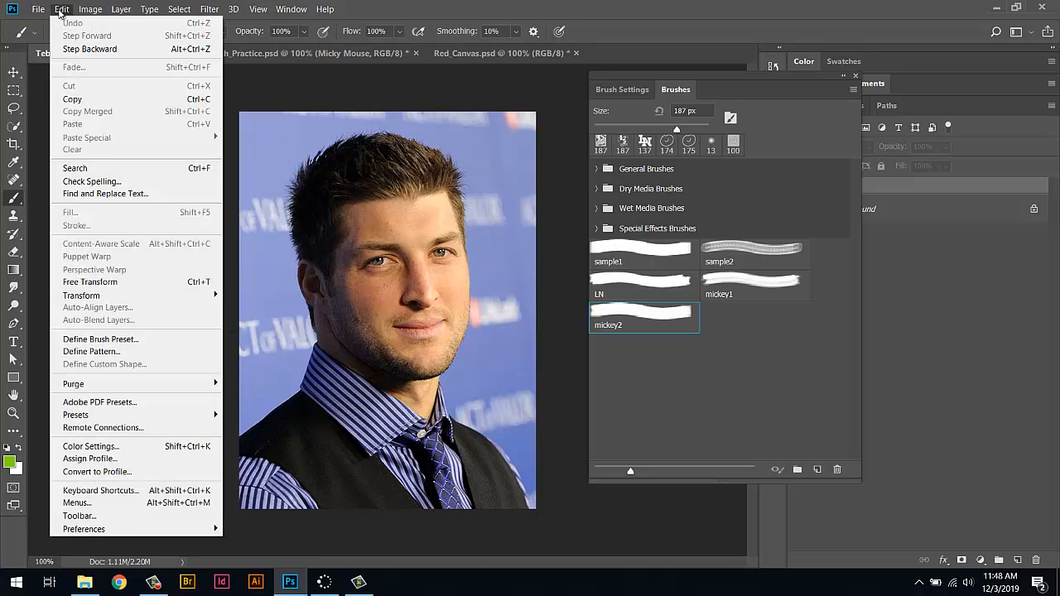
left_click(114, 341)
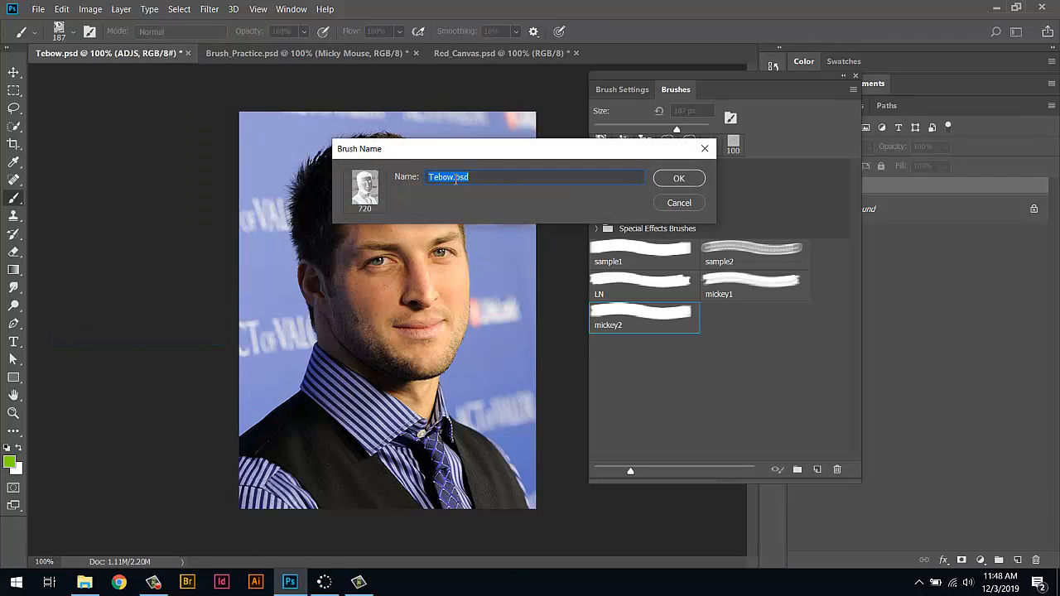
left_click_drag(455, 179, 492, 173)
type("1")
left_click(677, 177)
Switch to Red_Canvas.psd, revert it, and reduce the Tebow1 brush size to 175 px.
left_click(337, 54)
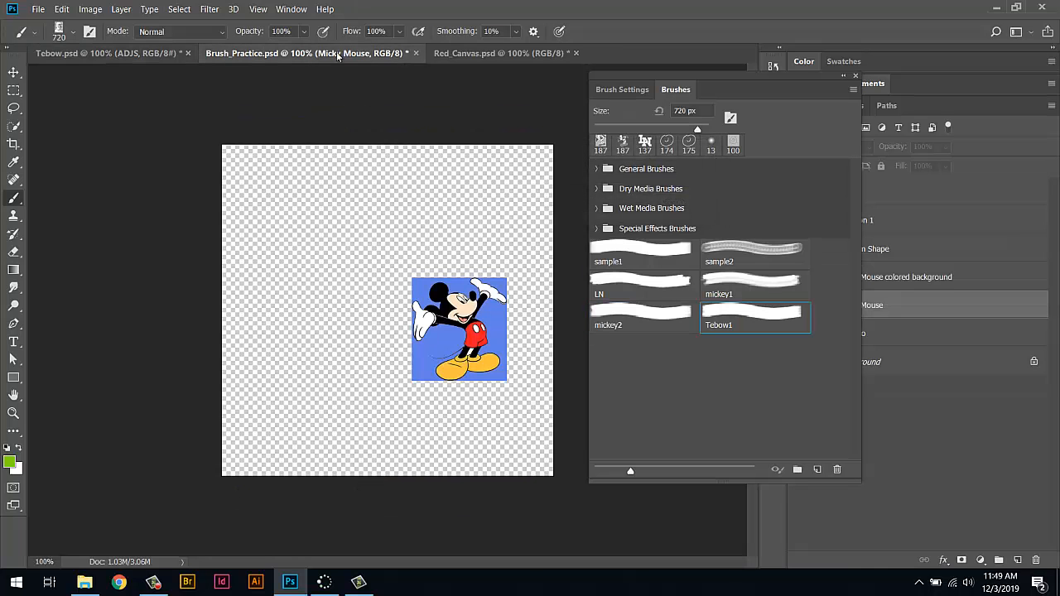
left_click(459, 55)
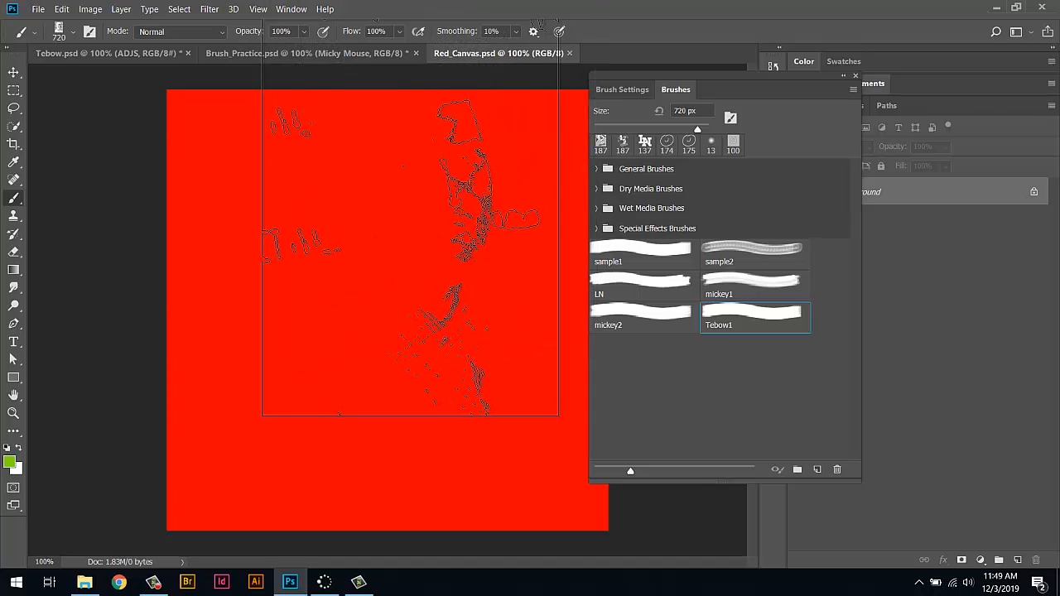
key("bracketleft")
key("bracketleft")
key("bracketleft")
key("bracketleft")
key("bracketleft")
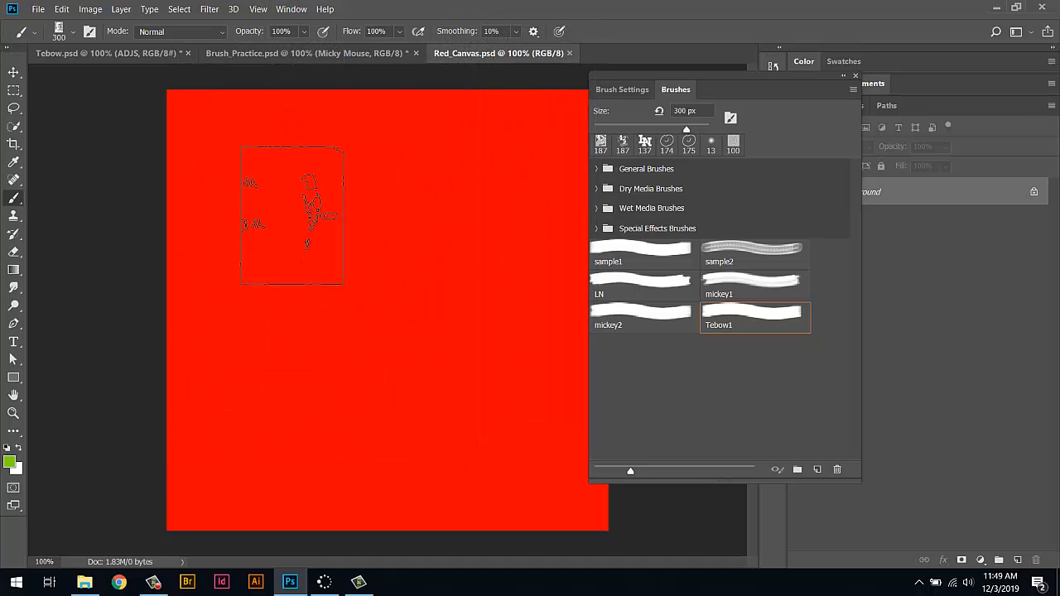
key("bracketleft")
key("bracketleft")
key("bracketleft")
Stamp the Tebow1 portrait in green at three separate spots on the red canvas.
left_click(273, 180)
left_click(394, 274)
left_click(314, 387)
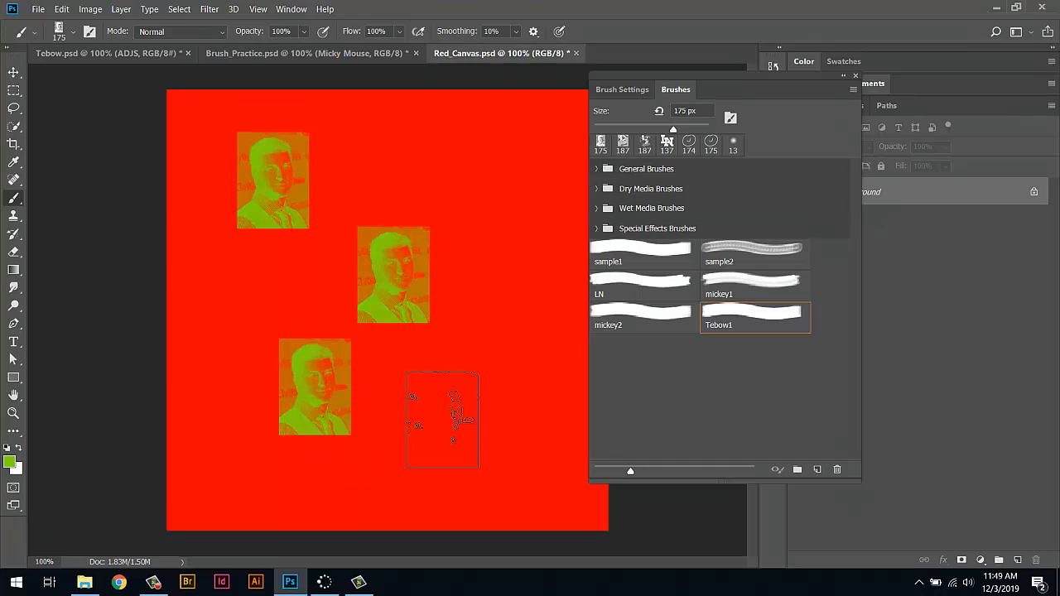
Stamp the Tebow1 portrait once more on the lower part of the red canvas and undo all four portrait stamps.
left_click(443, 420)
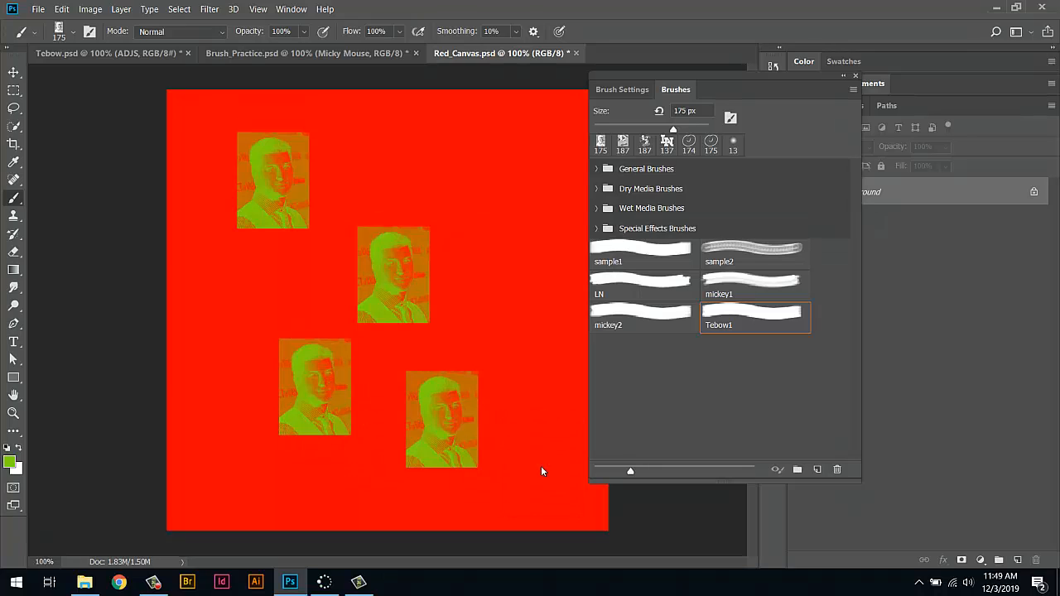
key("ctrl+z")
key("ctrl+z")
key("ctrl+z")
key("ctrl+z")
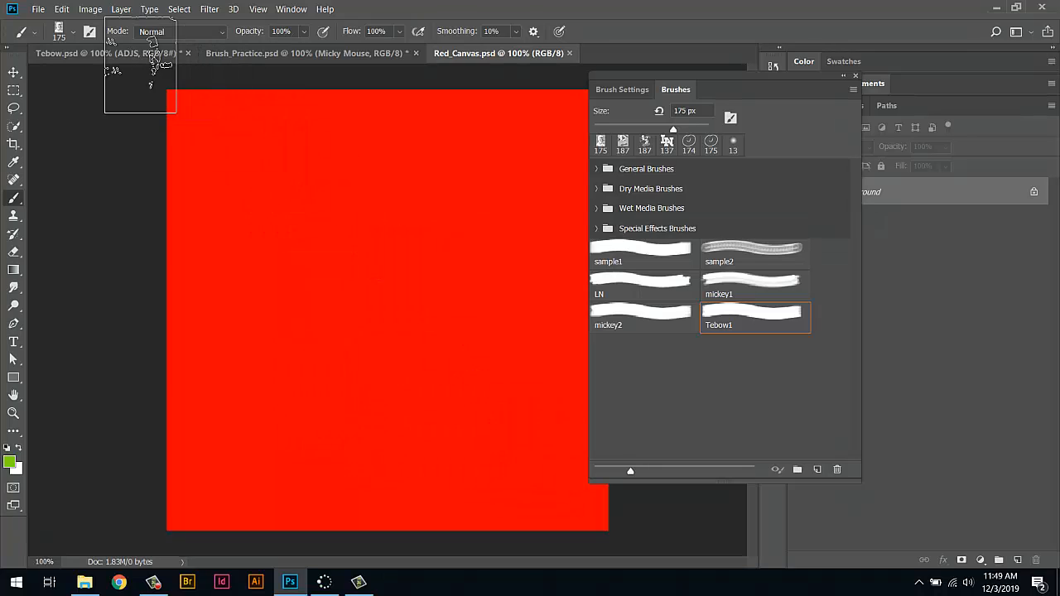
Switch to Tebow.psd, dock the brush panels beside the image, and load the saved "face" channel as a new selection.
left_click(103, 54)
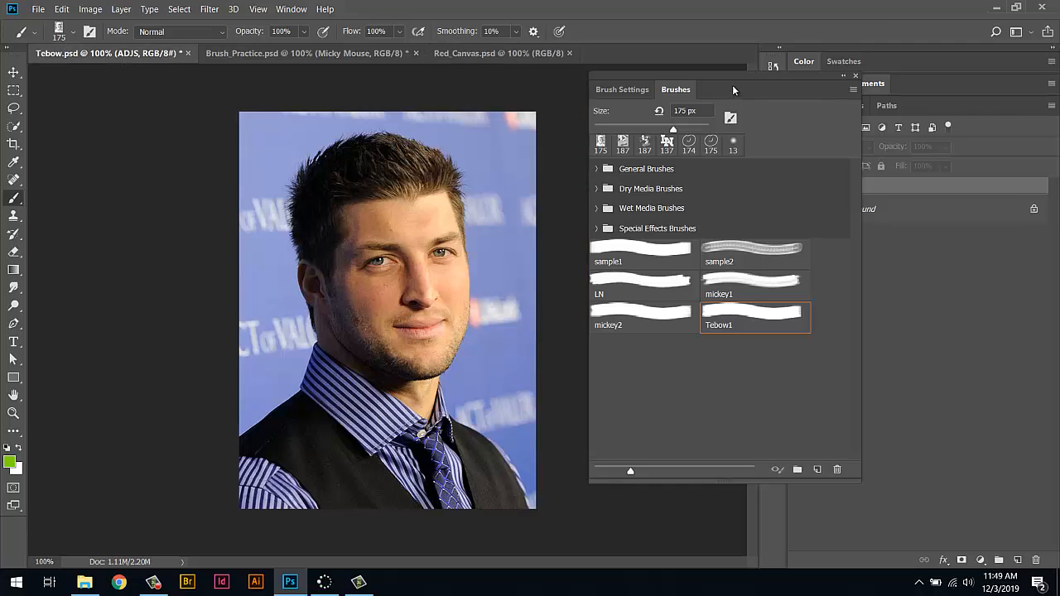
mouse_move(727, 75)
left_mouse_down()
mouse_move(744, 278)
mouse_move(531, 86)
left_mouse_up()
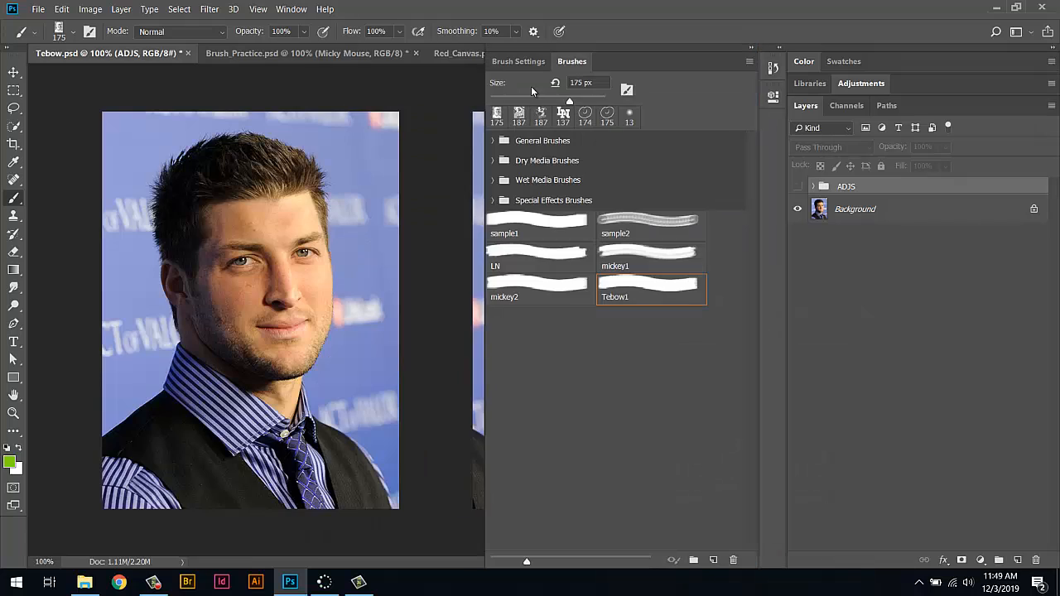
left_click(179, 9)
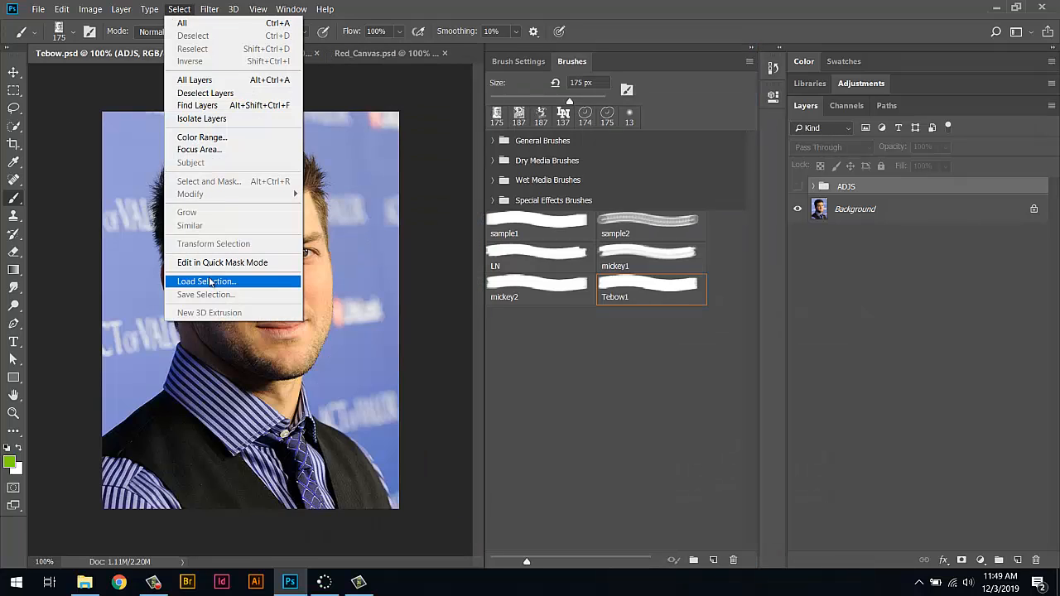
left_click(212, 283)
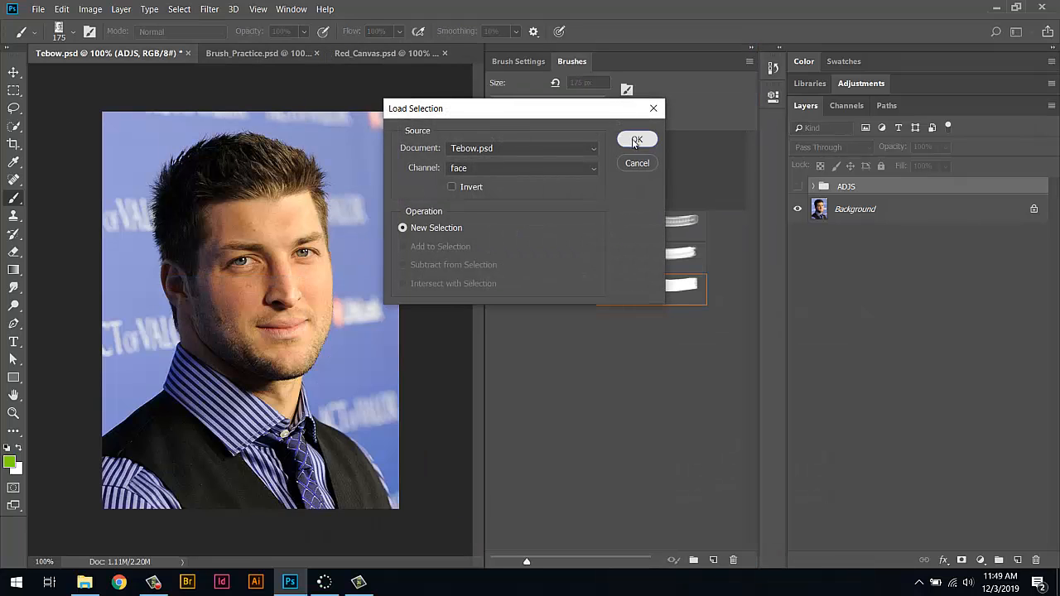
left_click(636, 140)
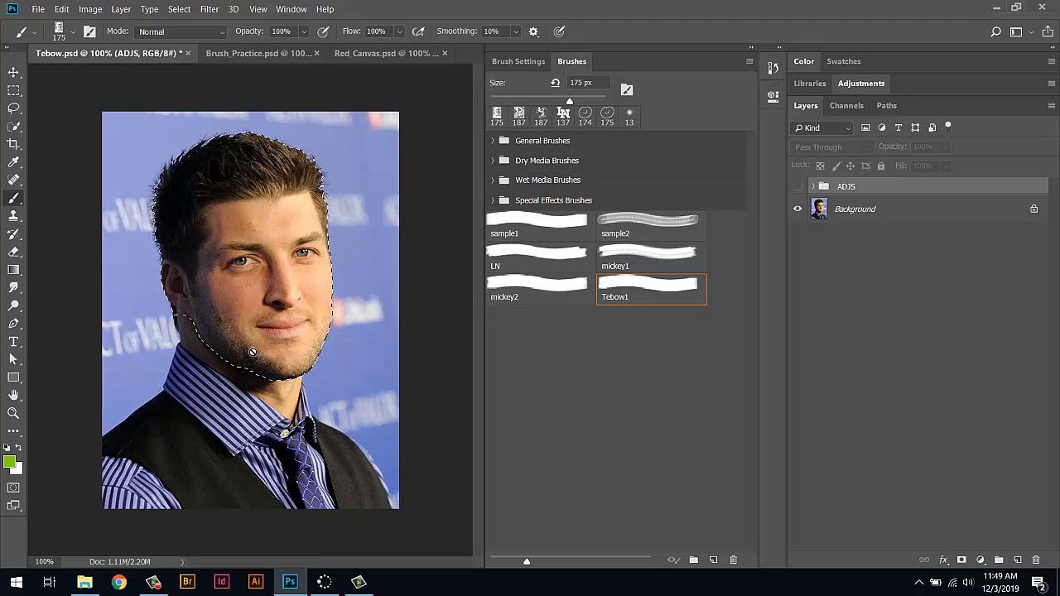
Define the selected face as a brush preset named "tebow2".
left_click(63, 9)
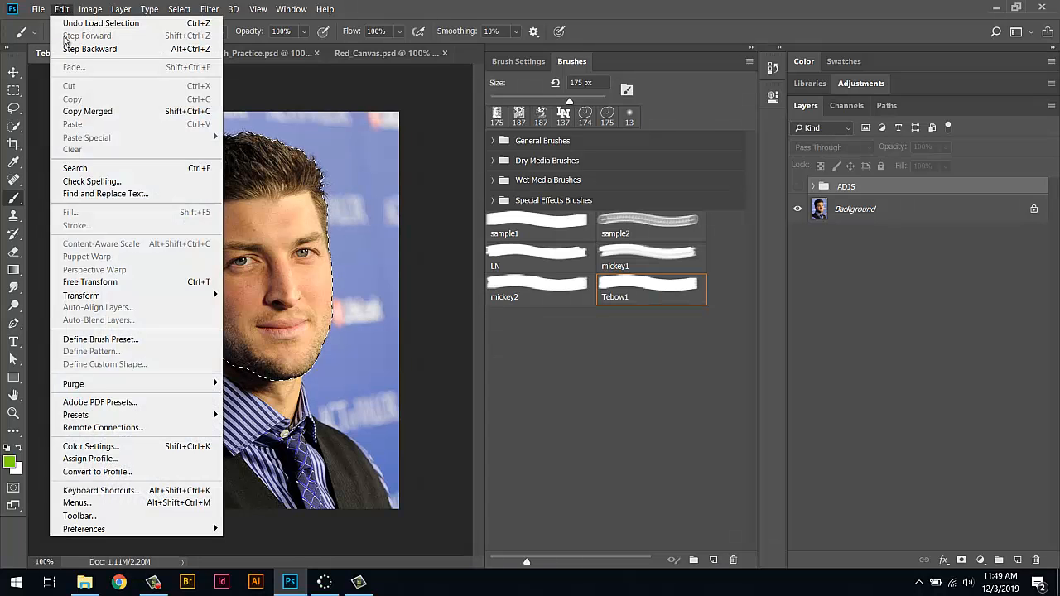
left_click(91, 337)
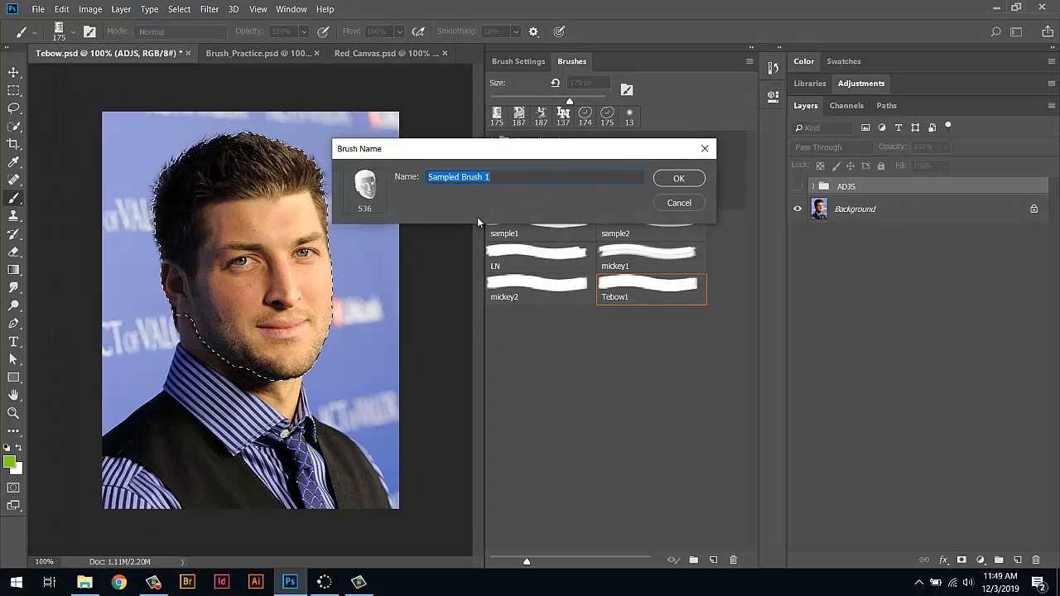
type("tebp")
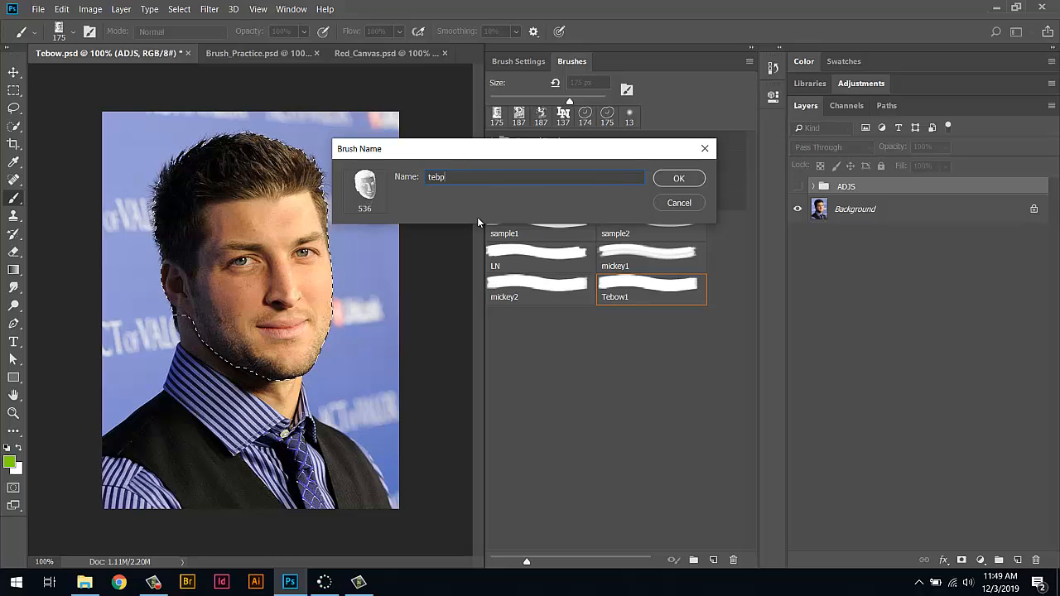
type("ow2")
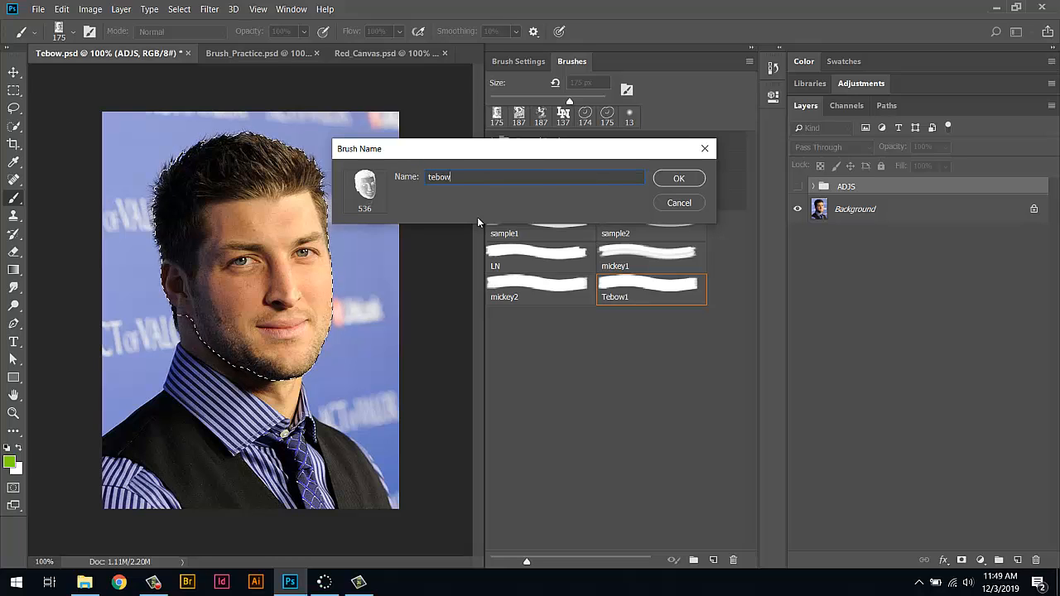
key("Return")
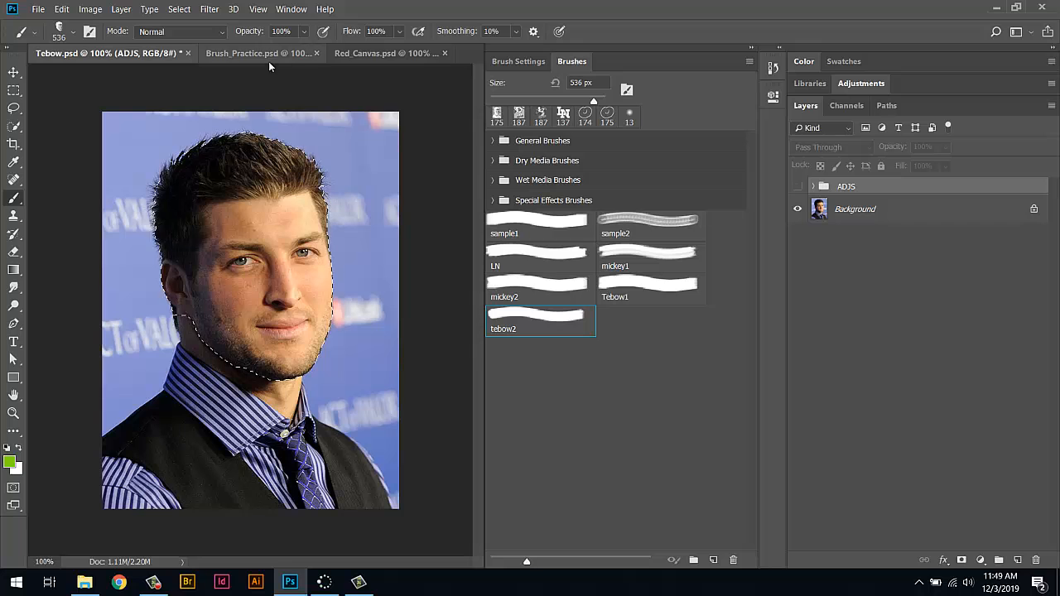
Switch to Red_Canvas.psd and stamp the tebow2 face in green near the canvas's upper-left corner at 200 px.
left_click(282, 53)
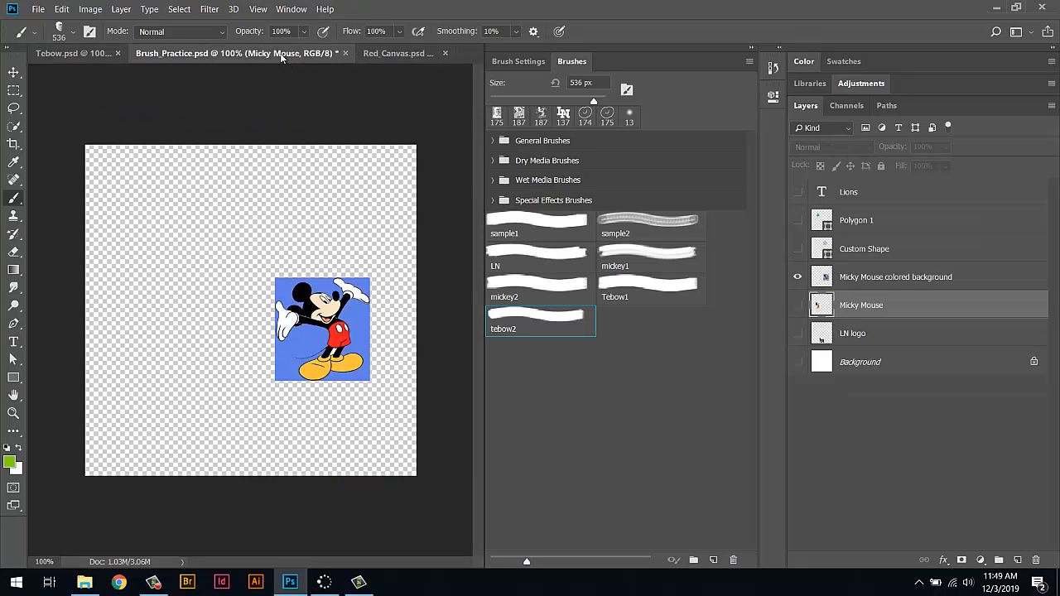
left_click(401, 54)
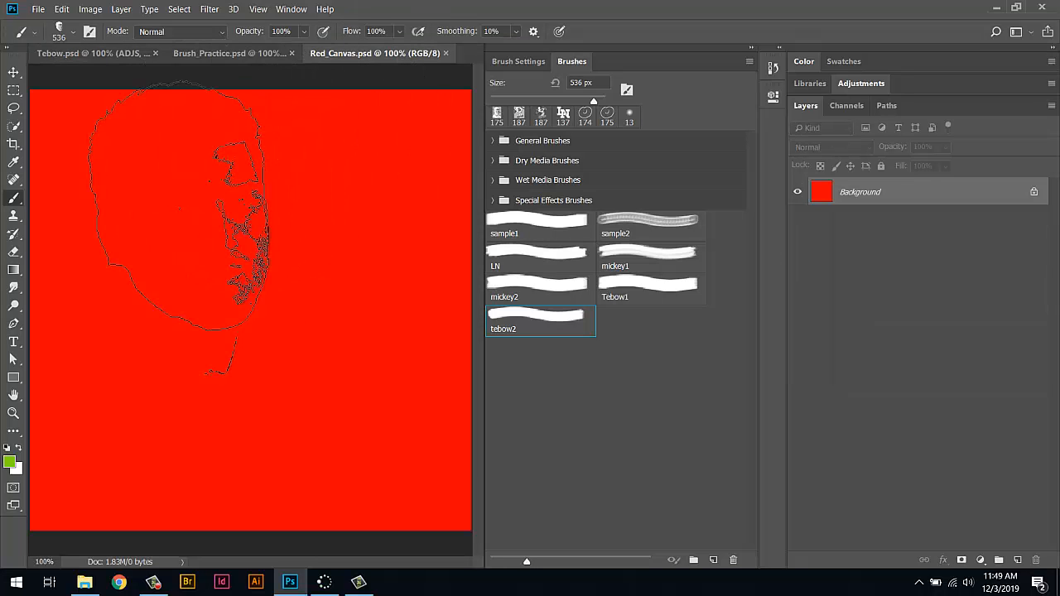
key("bracketleft")
key("bracketleft")
key("bracketleft")
key("bracketleft")
left_click(111, 184)
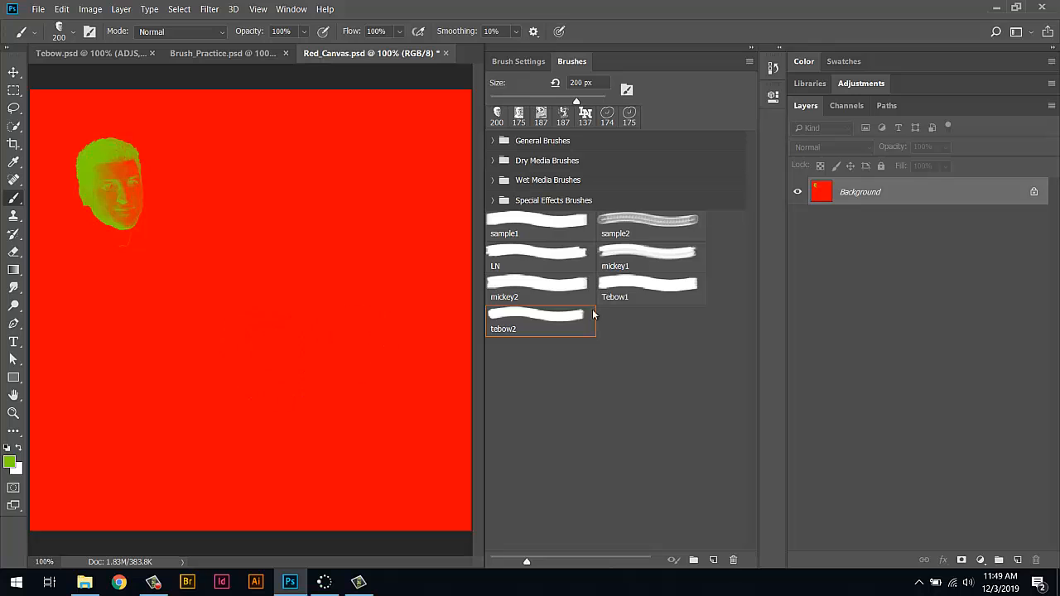
Choose the Tebow1 brush, reduce its size to 150 px, and stamp the portrait in green below the face.
left_click(630, 290)
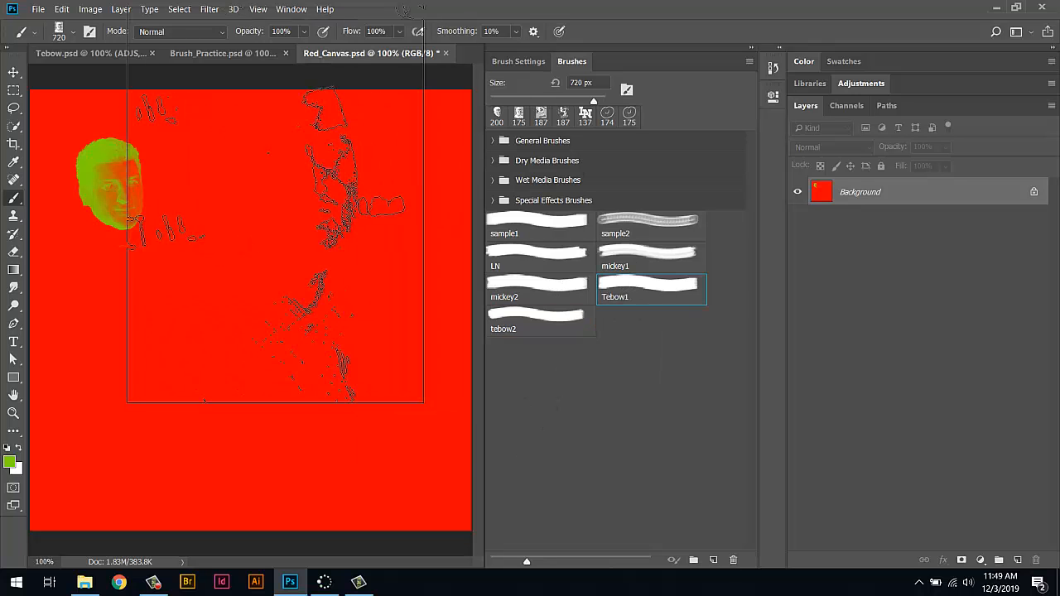
key("bracketleft")
key("bracketleft")
key("bracketleft")
key("bracketleft")
key("bracketleft")
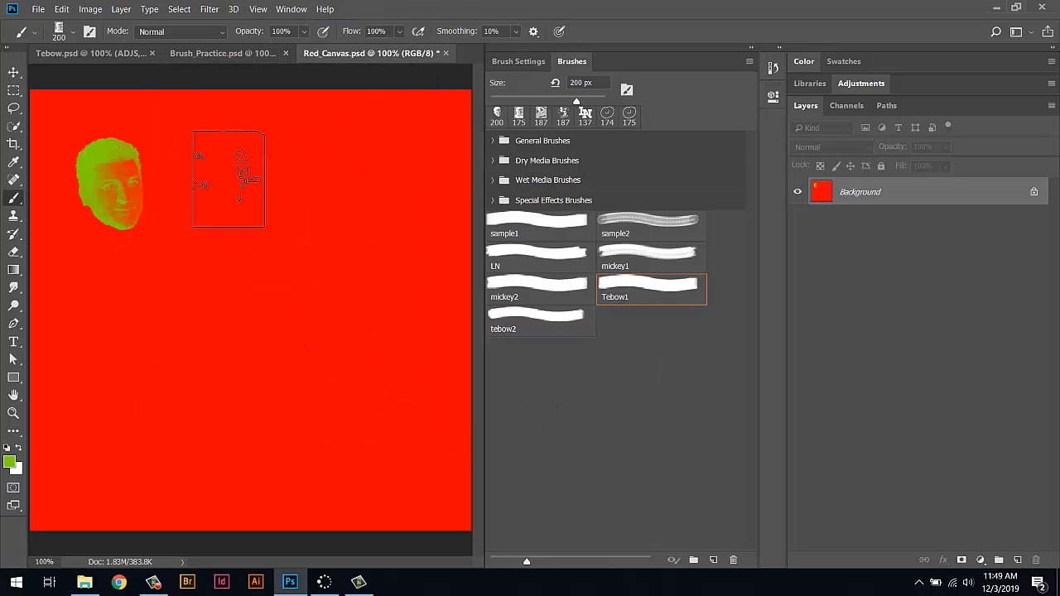
left_click(131, 318)
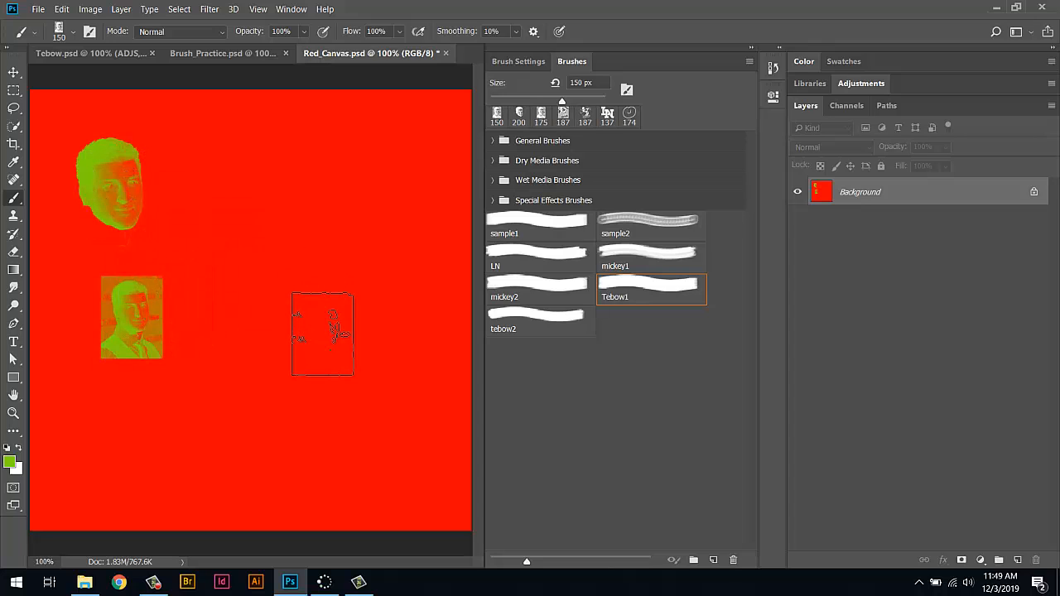
Switch to Tebow.psd and show the ADJS group with its Threshold 1 and Black & White 1 adjustment layers over the face.
left_click(99, 53)
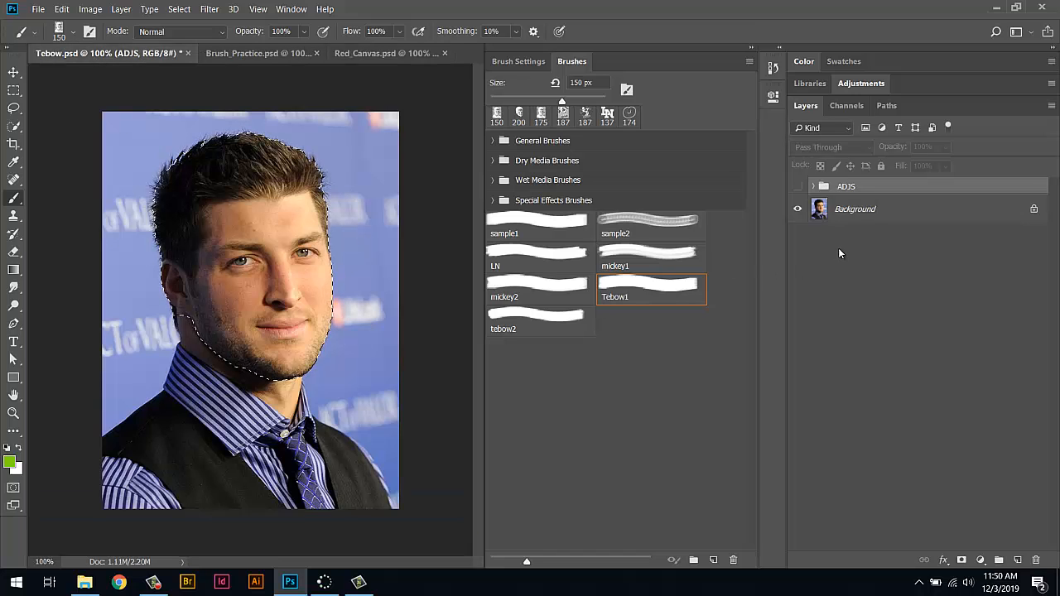
left_click(799, 187)
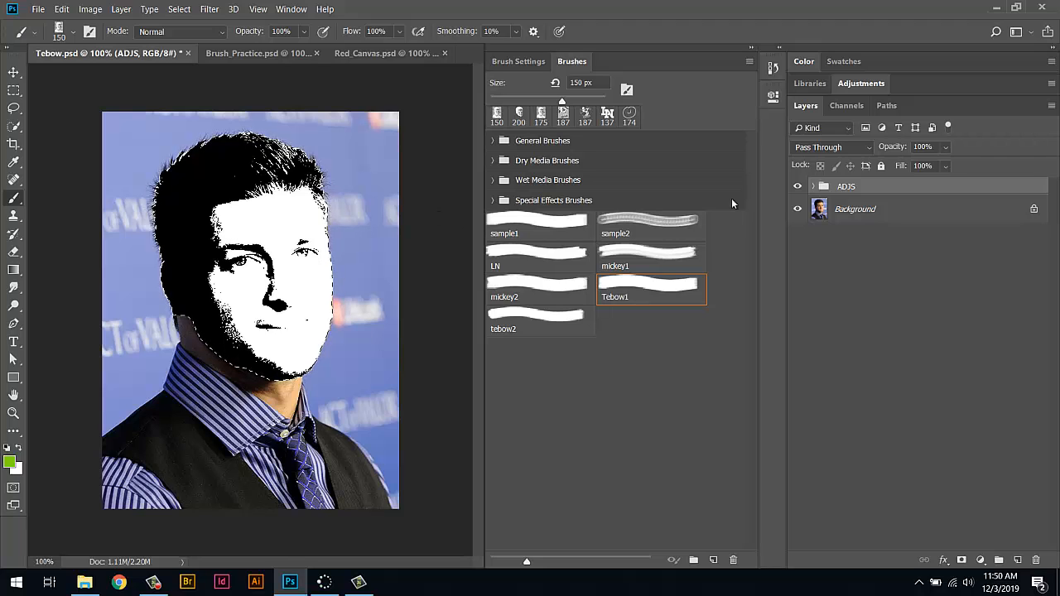
left_click(813, 187)
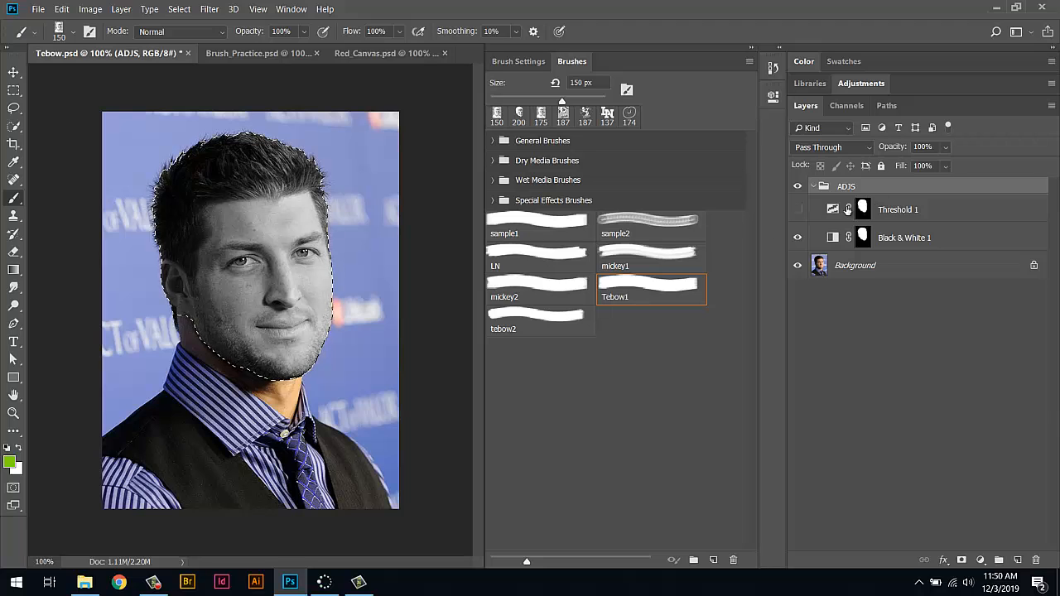
left_click(798, 210)
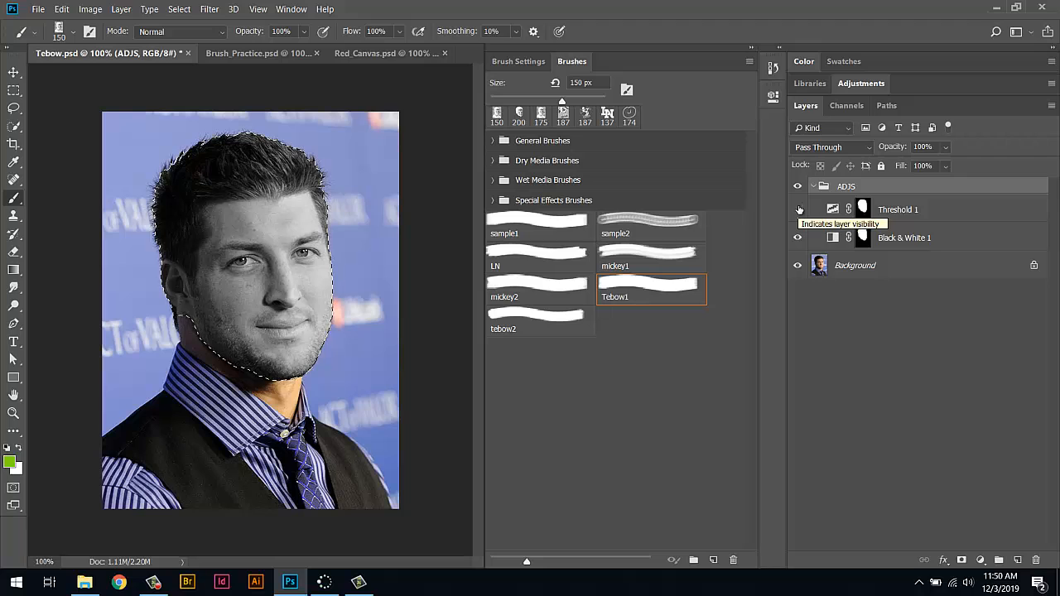
left_click(799, 210)
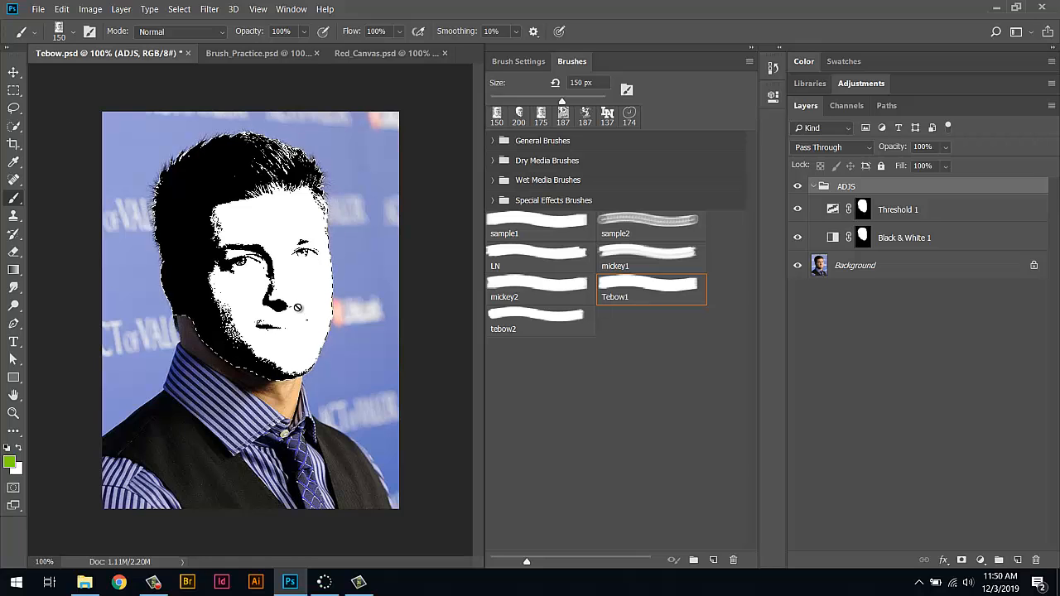
Define the black-and-white thresholded face selection as a brush preset named "tebow3".
left_click(63, 9)
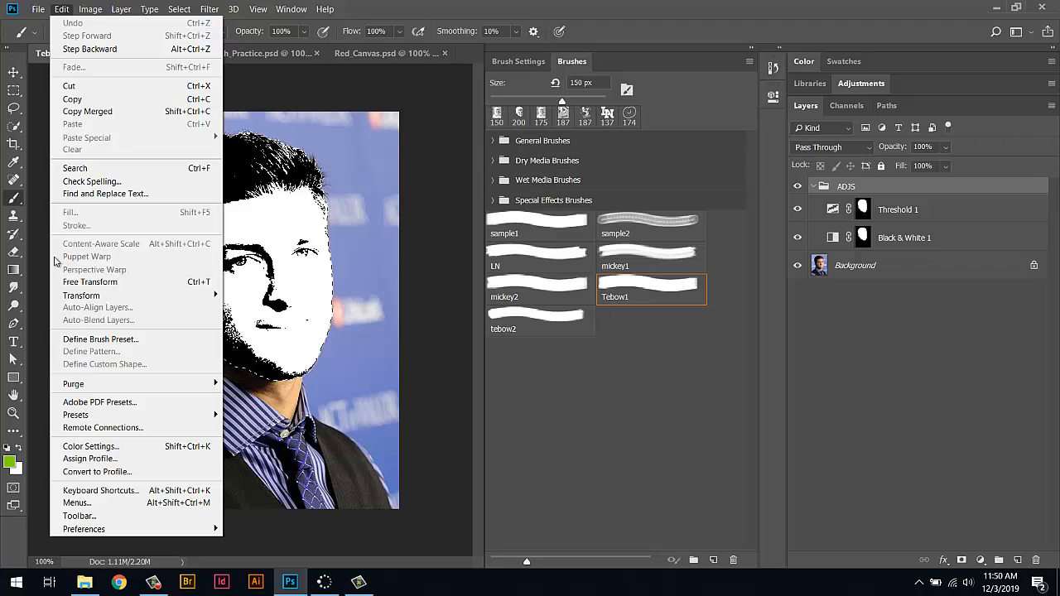
left_click(108, 342)
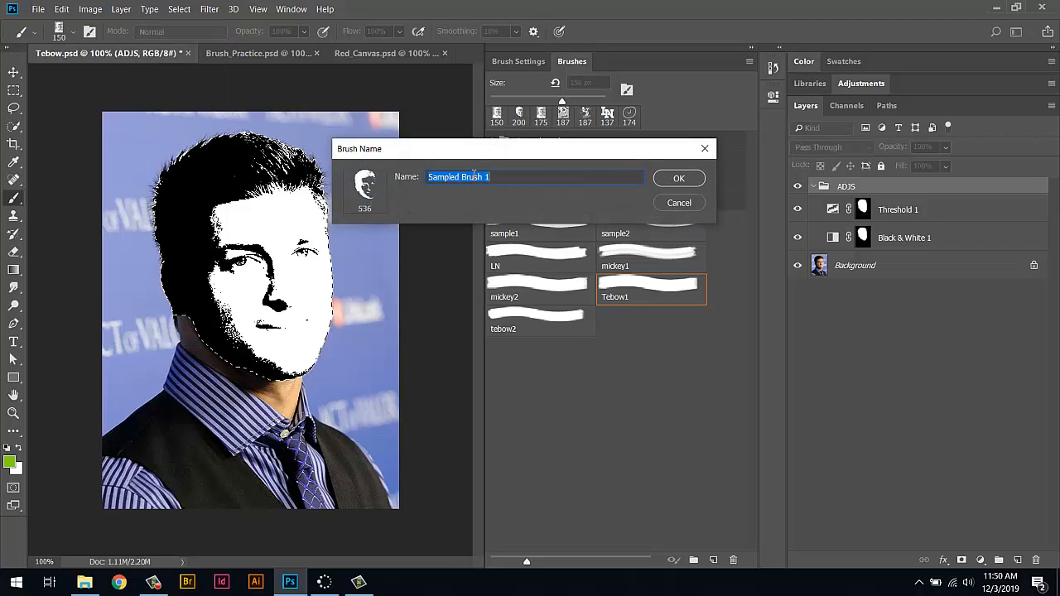
type("teb")
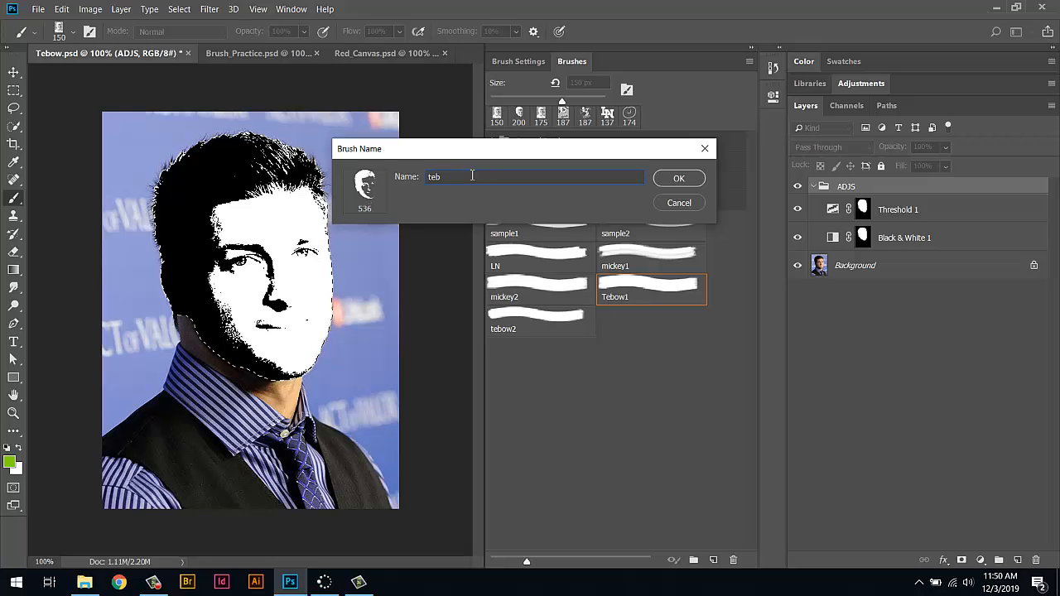
type("ow3")
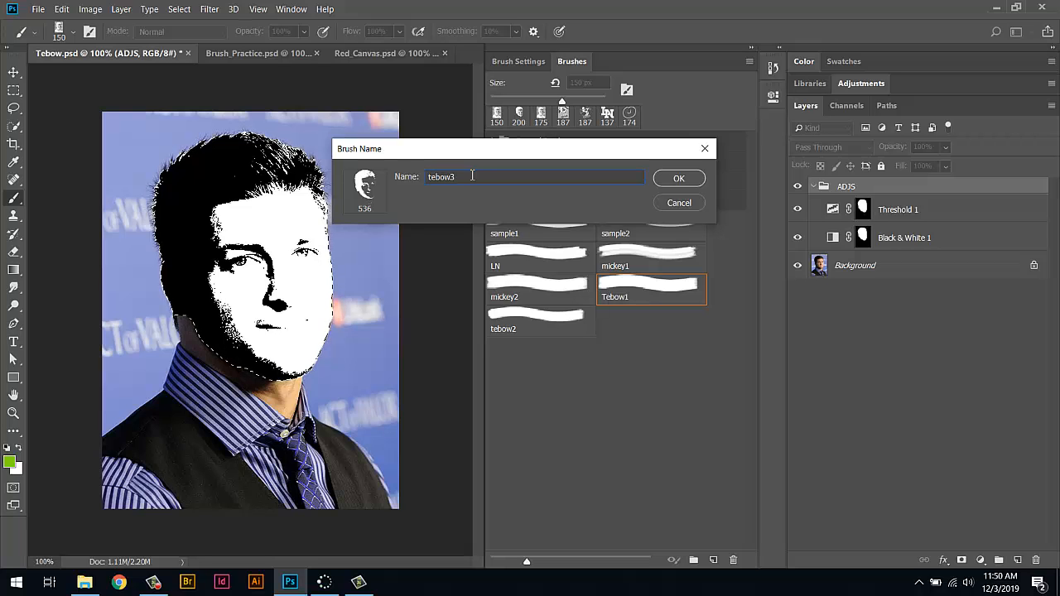
key("Return")
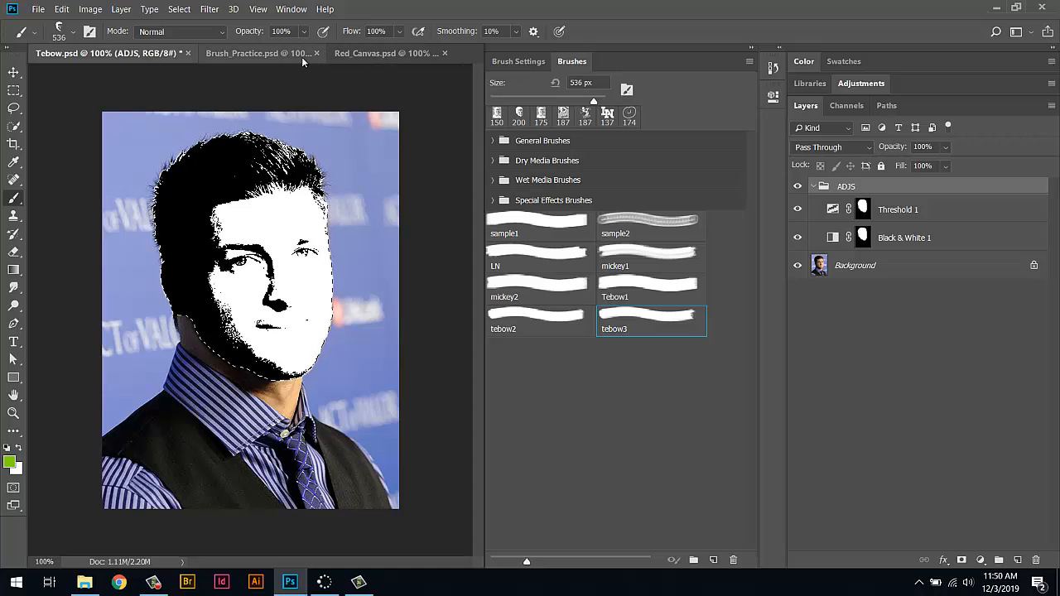
Switch to Red_Canvas.psd, reduce the tebow3 brush to 200 px, and stamp it in green beside the tebow2 face.
left_click(358, 54)
key("bracketleft")
key("bracketleft")
key("bracketleft")
key("bracketleft")
key("bracketleft")
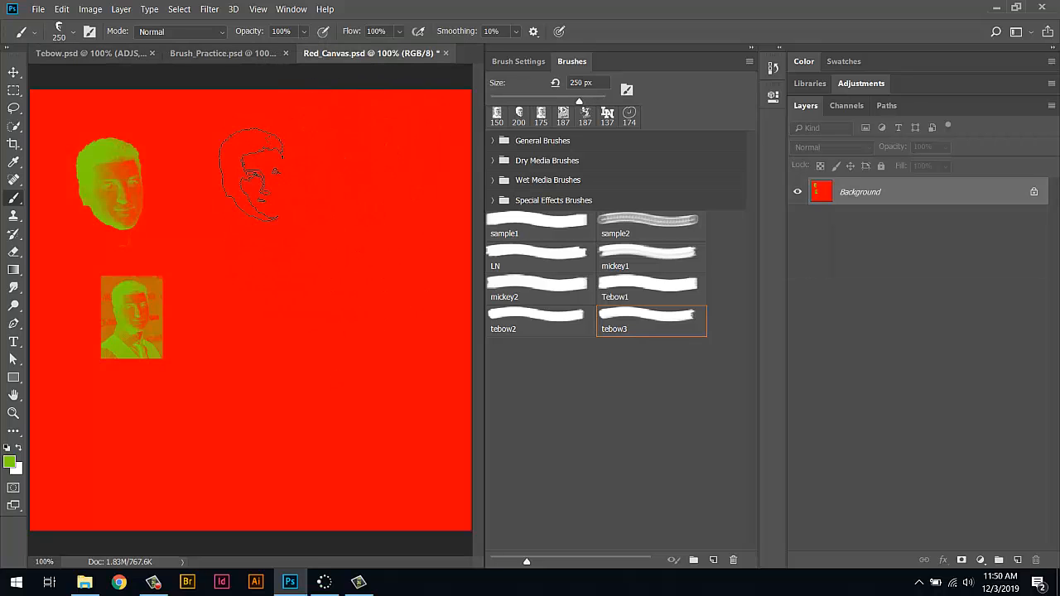
left_click(245, 176)
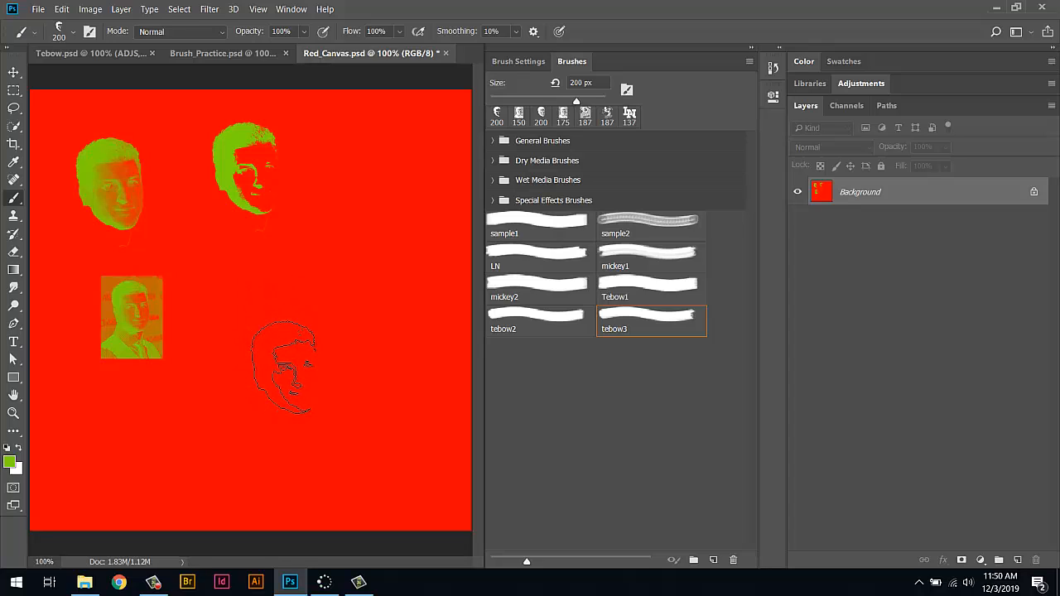
Revert Red_Canvas.psd to its plain red state and set the tebow3 brush spacing to 171%.
key("F12")
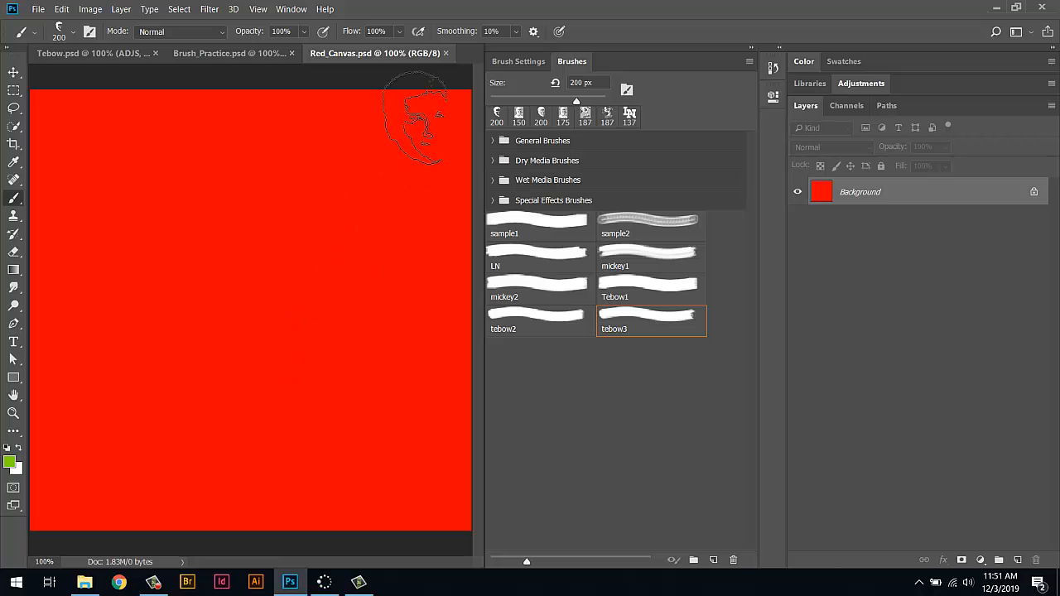
left_click(529, 62)
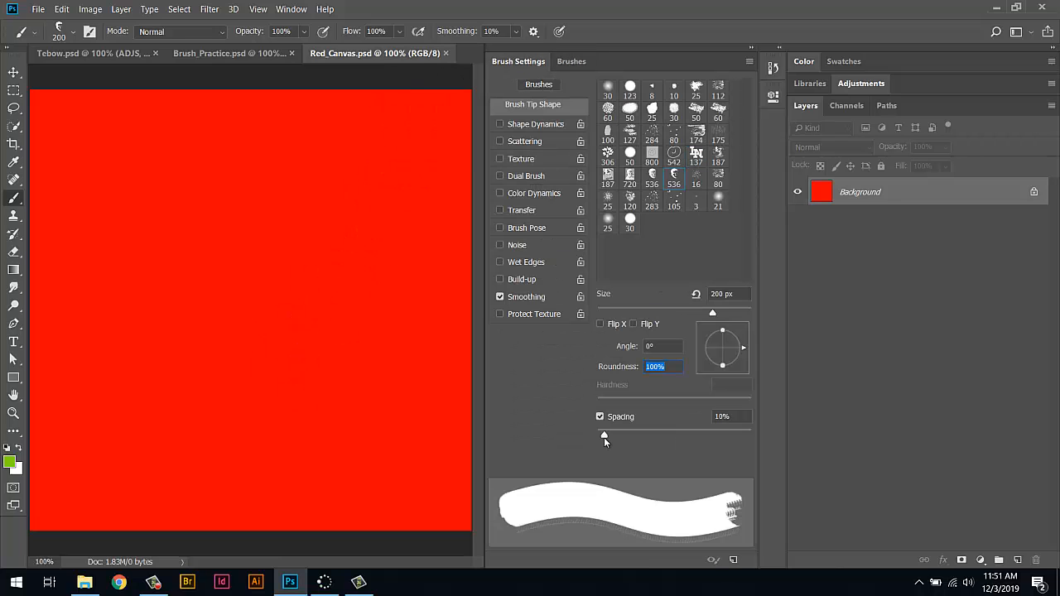
left_click_drag(606, 432, 701, 432)
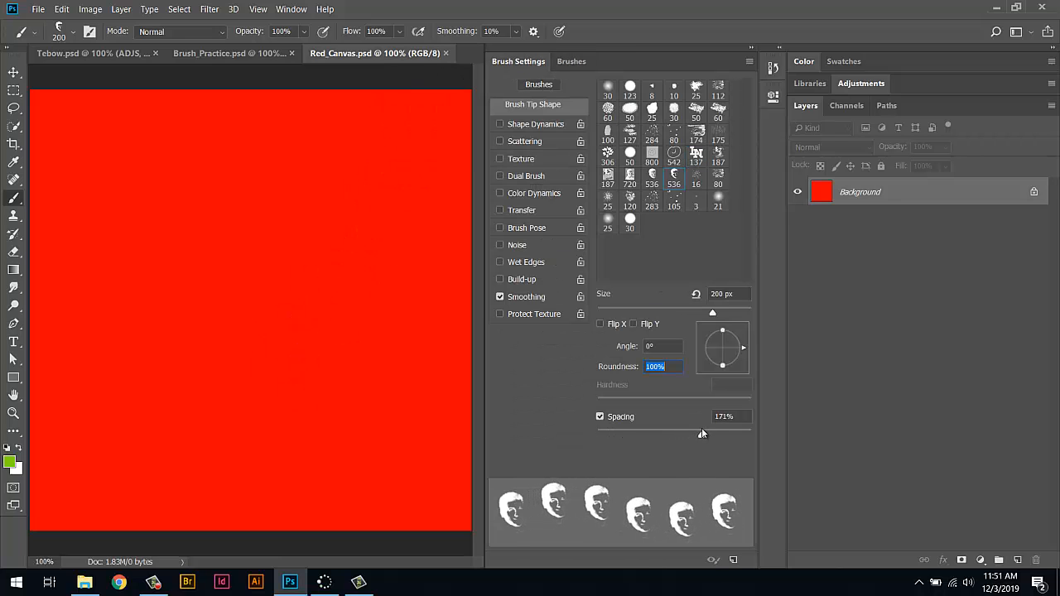
Enable Shape Dynamics with 35% size jitter plus some angle jitter, and enable Scattering with 265% scatter for the tebow3 brush.
left_click(551, 128)
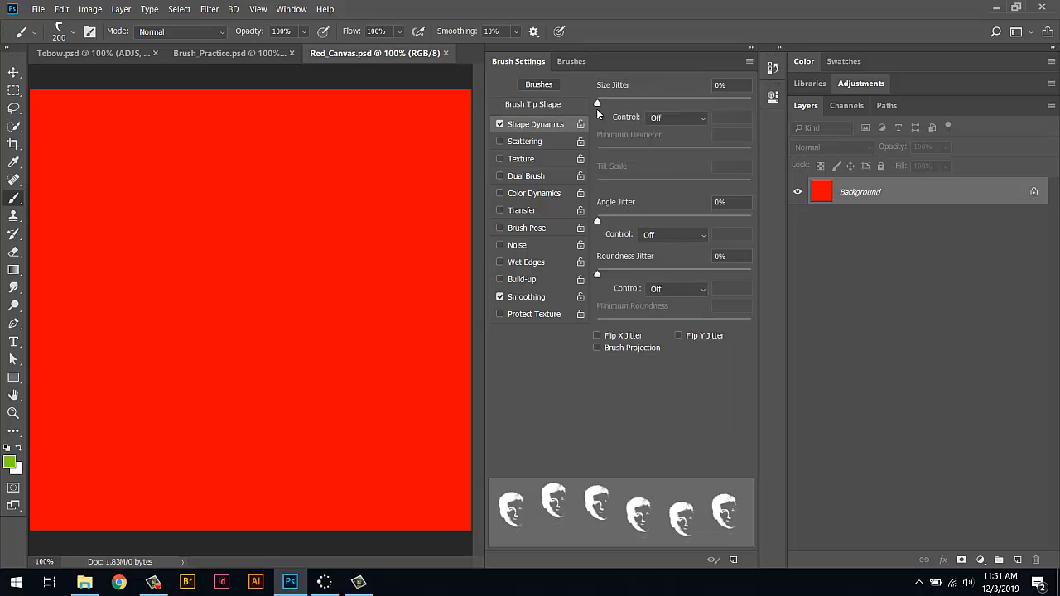
mouse_move(659, 101)
left_mouse_down()
mouse_move(694, 101)
mouse_move(651, 102)
left_mouse_up()
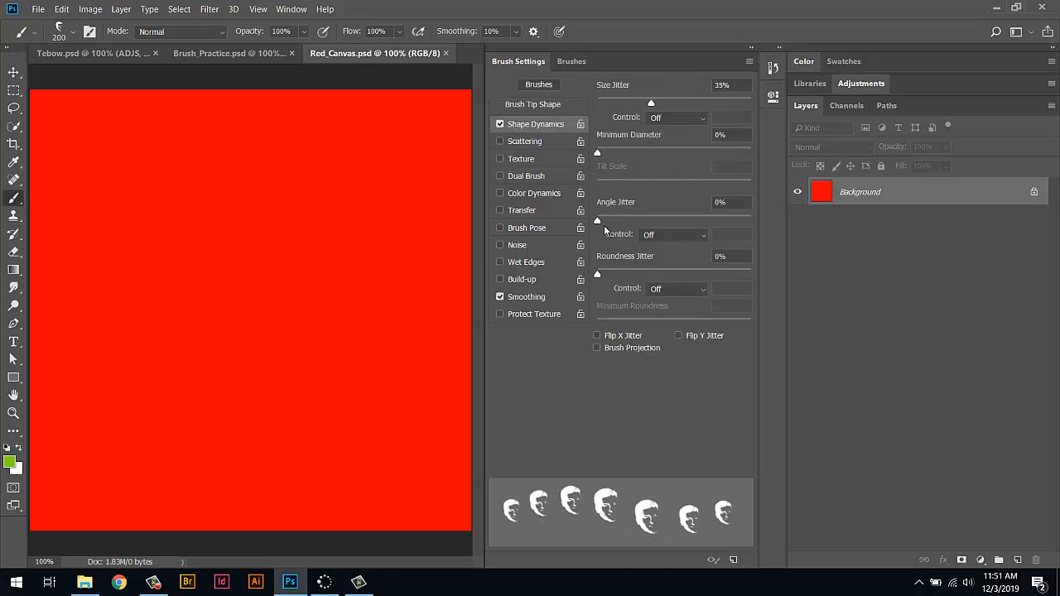
left_click_drag(604, 221, 656, 222)
left_click(530, 142)
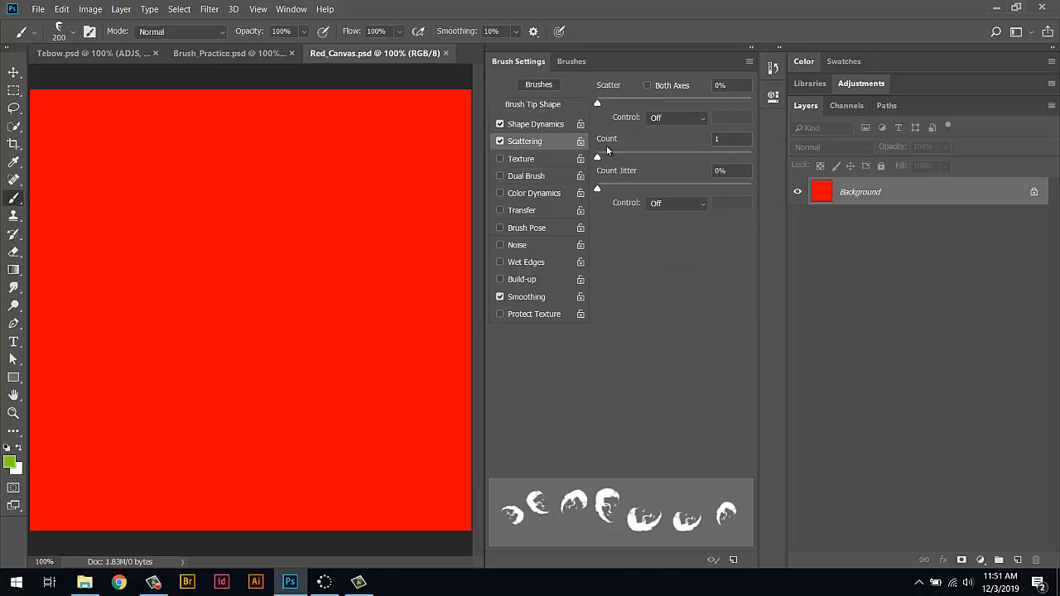
left_click_drag(596, 104, 638, 101)
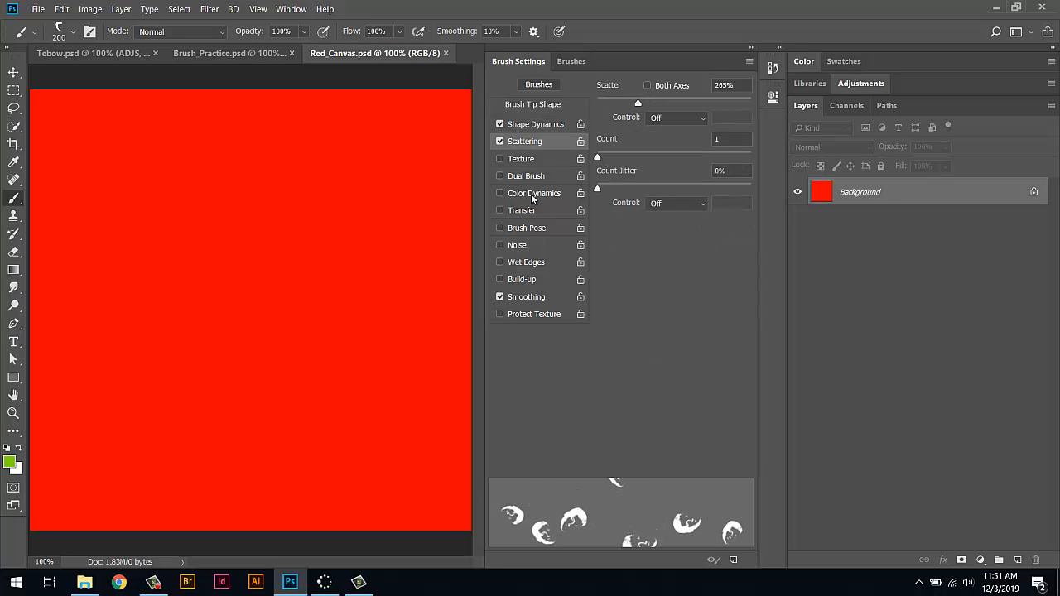
Enable Color Dynamics and set the foreground color to blue-violet and the background color to yellow-green cdef0e.
left_click(533, 193)
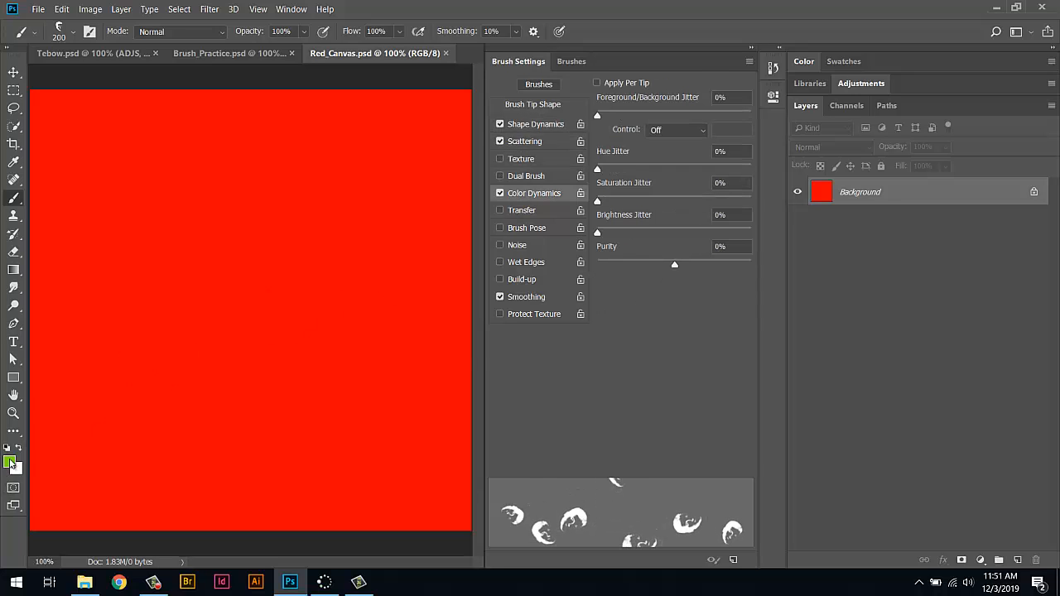
left_click(9, 463)
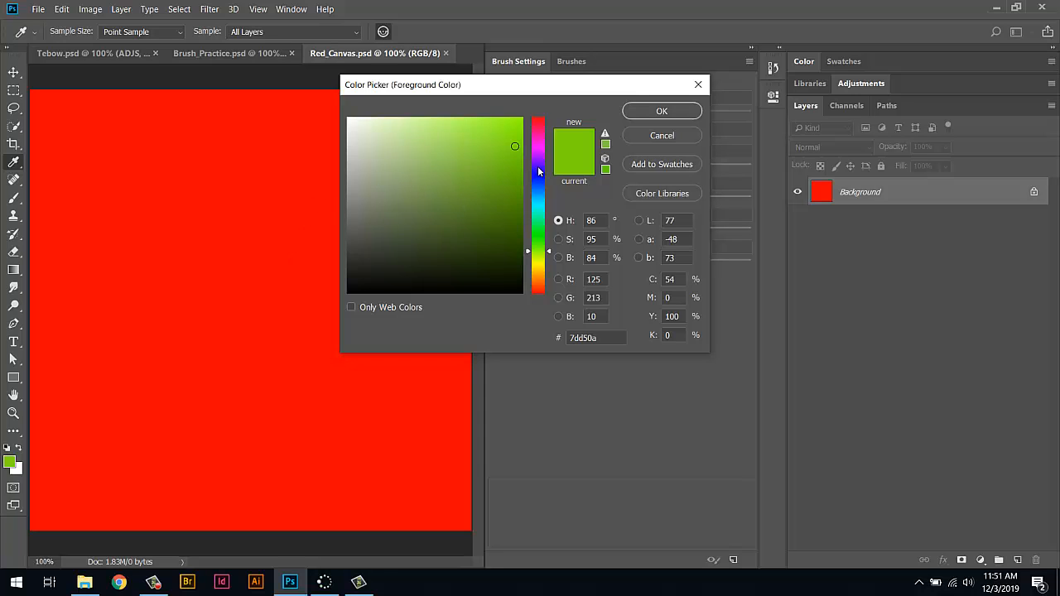
left_click(539, 172)
left_click(661, 111)
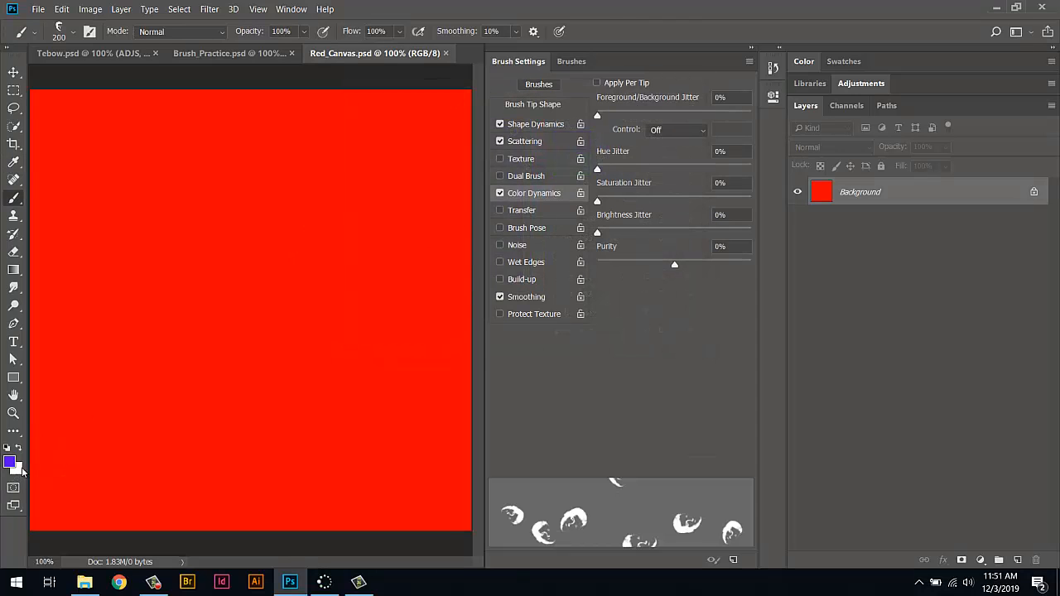
left_click(20, 469)
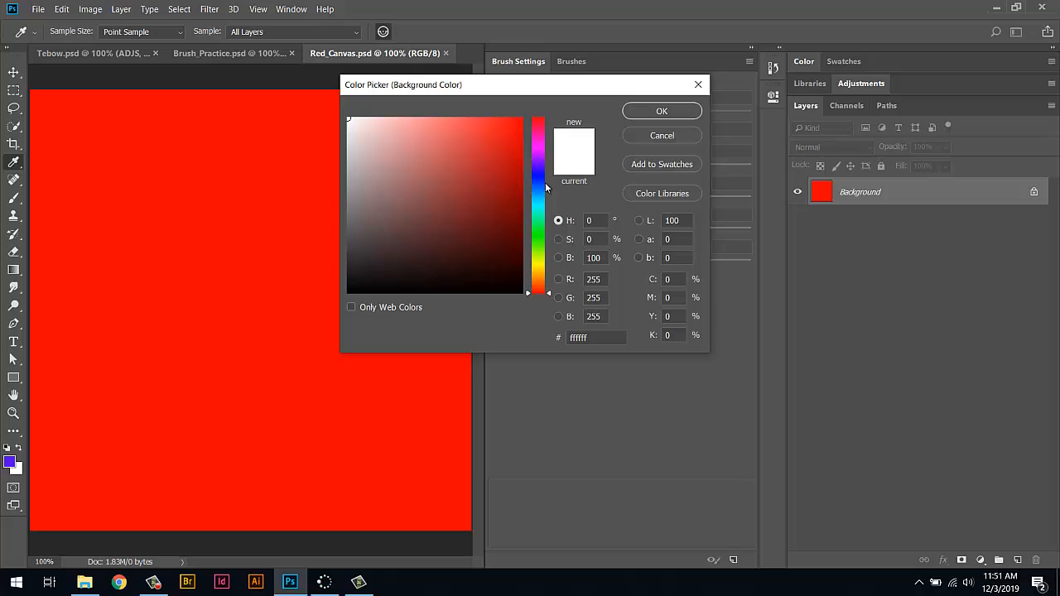
left_click(542, 259)
left_click(513, 128)
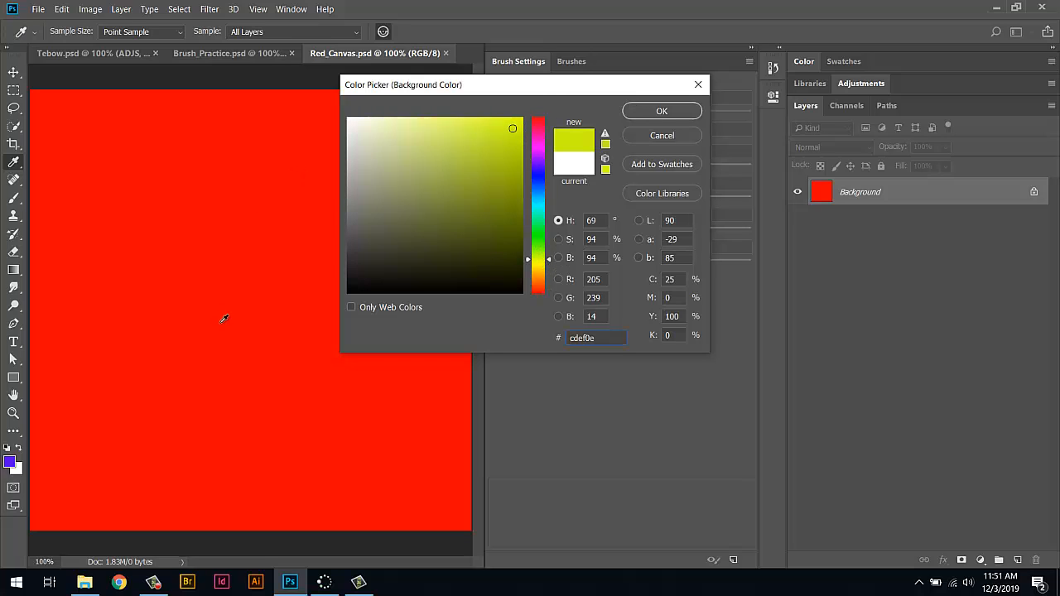
left_click(656, 113)
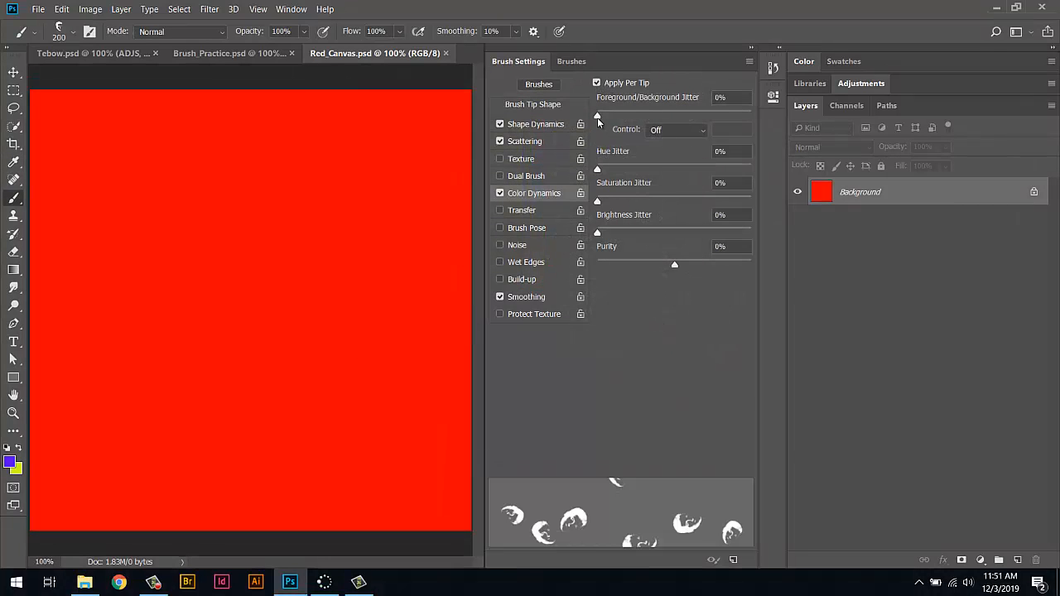
Set foreground/background jitter to 77%, hue 72%, saturation 74% and brightness 69%, applied per tip, and paint scattered faces across the red canvas.
left_click_drag(598, 118, 716, 115)
left_click_drag(598, 173, 705, 169)
left_click_drag(598, 201, 702, 199)
left_click_drag(603, 233, 702, 233)
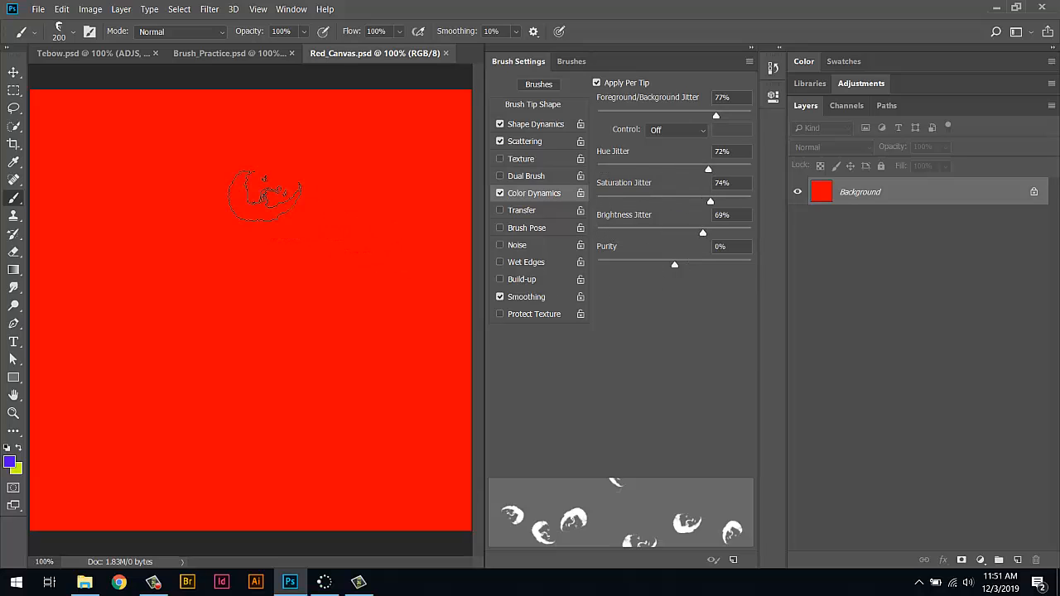
mouse_move(280, 156)
left_mouse_down()
mouse_move(170, 421)
mouse_move(76, 364)
mouse_move(102, 135)
mouse_move(327, 109)
mouse_move(320, 321)
mouse_move(356, 452)
mouse_move(400, 476)
mouse_move(280, 244)
mouse_move(247, 123)
mouse_move(209, 404)
mouse_move(42, 497)
mouse_move(244, 429)
mouse_move(362, 149)
mouse_move(418, 124)
mouse_move(373, 368)
mouse_move(289, 510)
mouse_move(377, 497)
mouse_move(462, 429)
mouse_move(460, 327)
mouse_move(435, 390)
left_mouse_up()
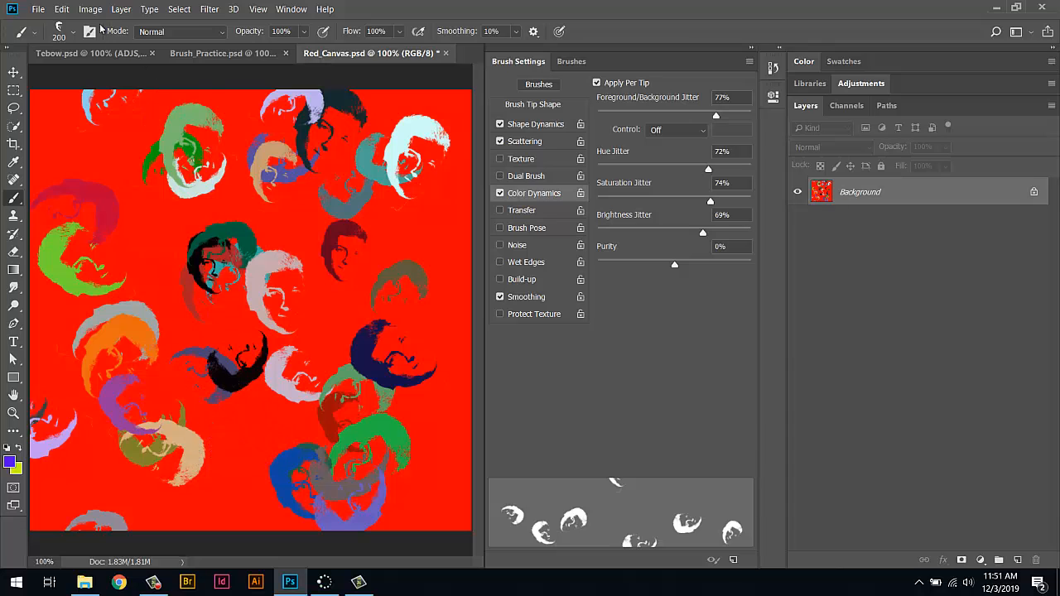
In Tebow.psd, check whether a brush preset can be defined with the Threshold 1 layer selected and with the Background layer selected.
left_click(93, 53)
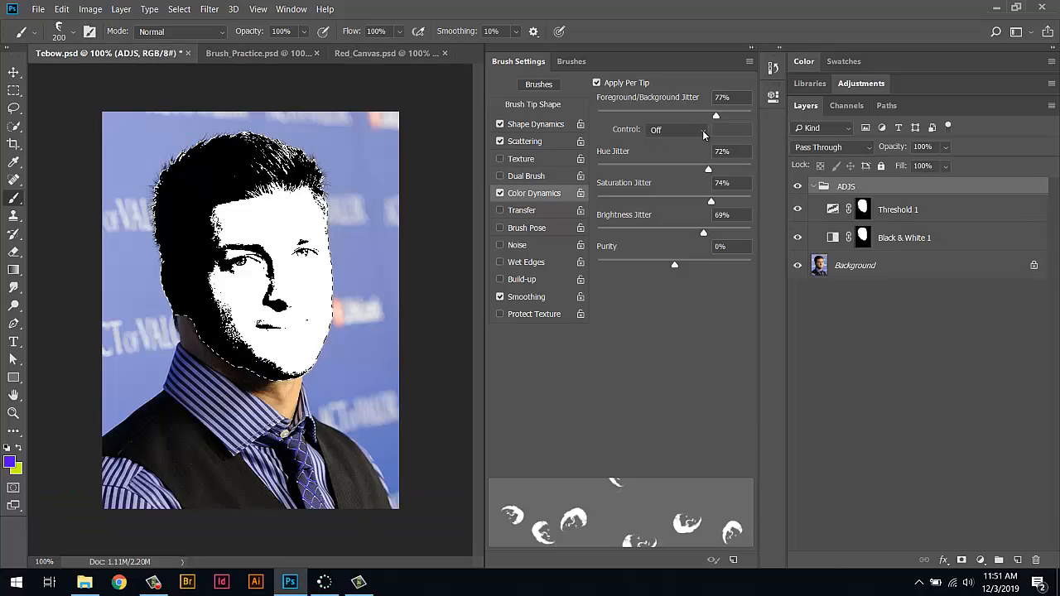
left_click(919, 210)
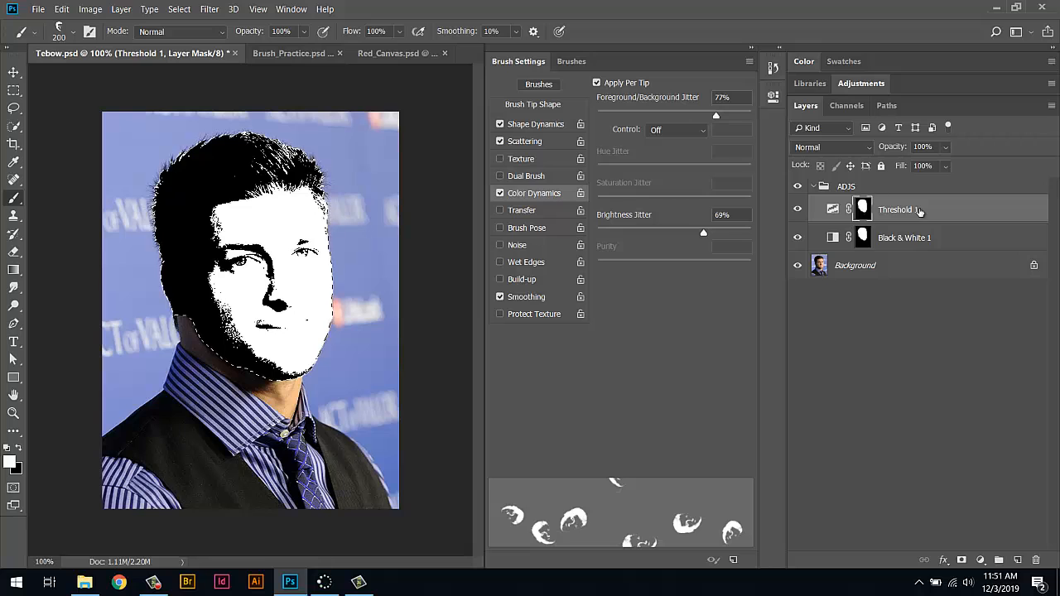
left_click(61, 9)
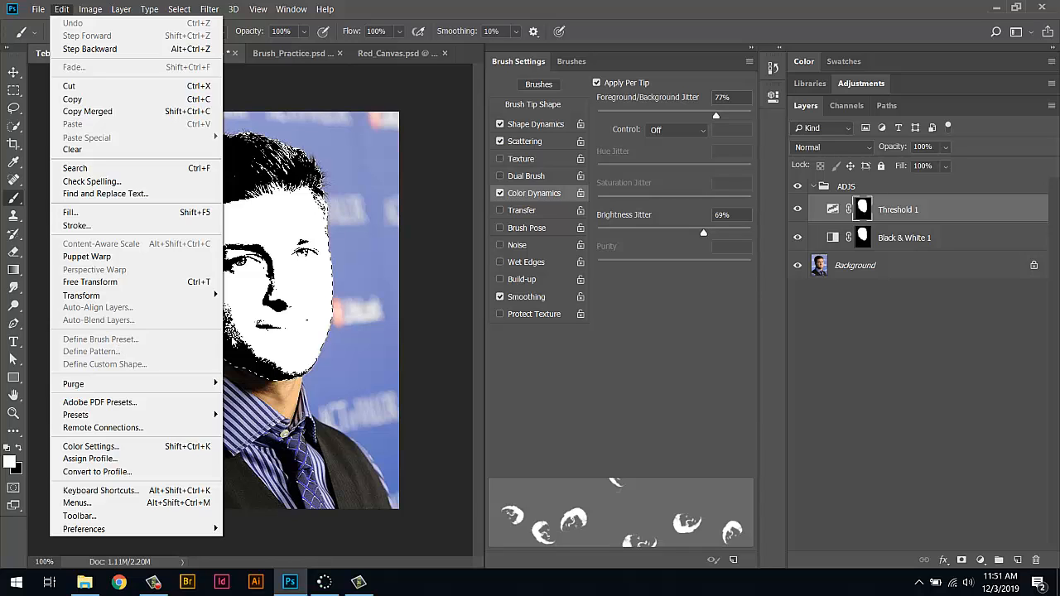
left_click(858, 267)
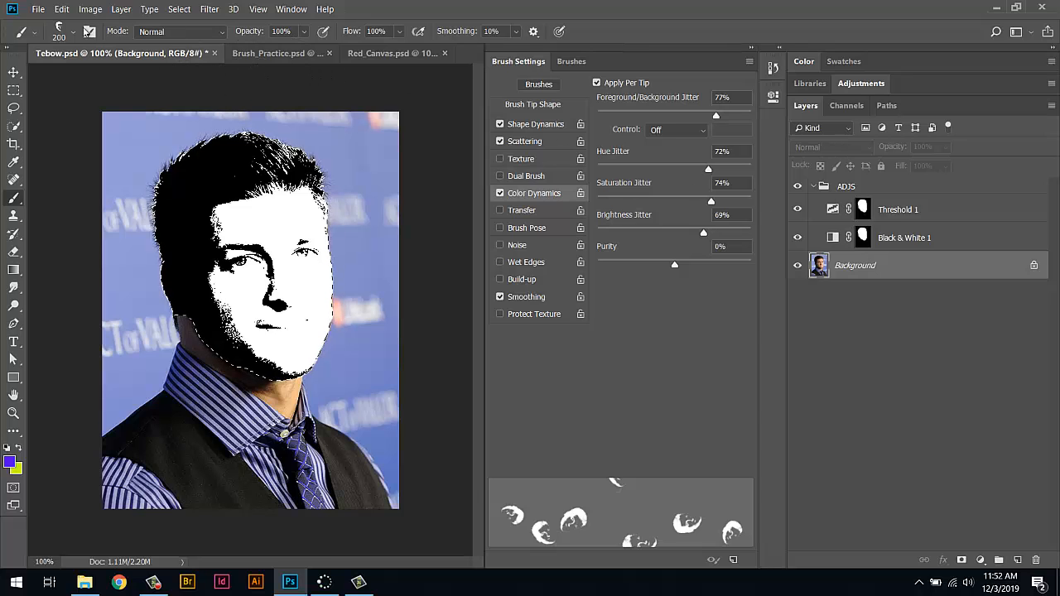
left_click(62, 9)
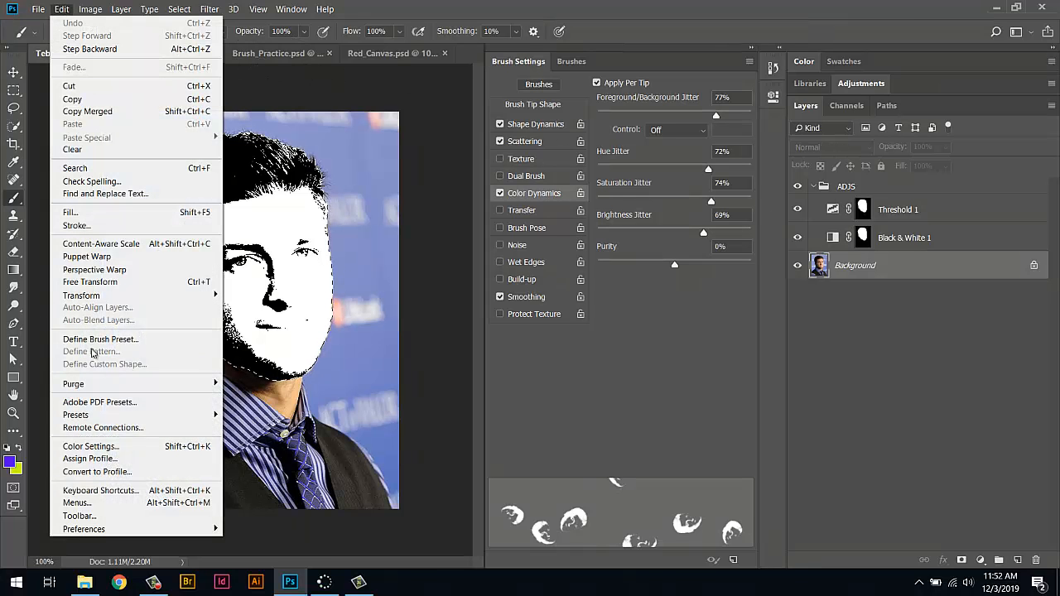
left_click(880, 394)
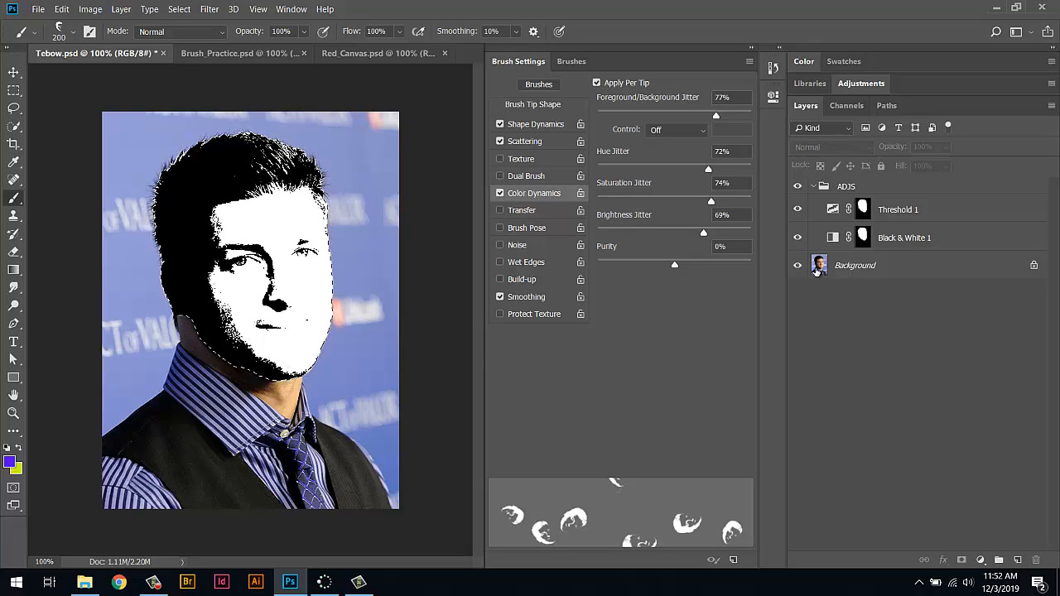
Copy the selected face from the Background layer onto a new layer and hide the Background layer.
left_click(876, 267)
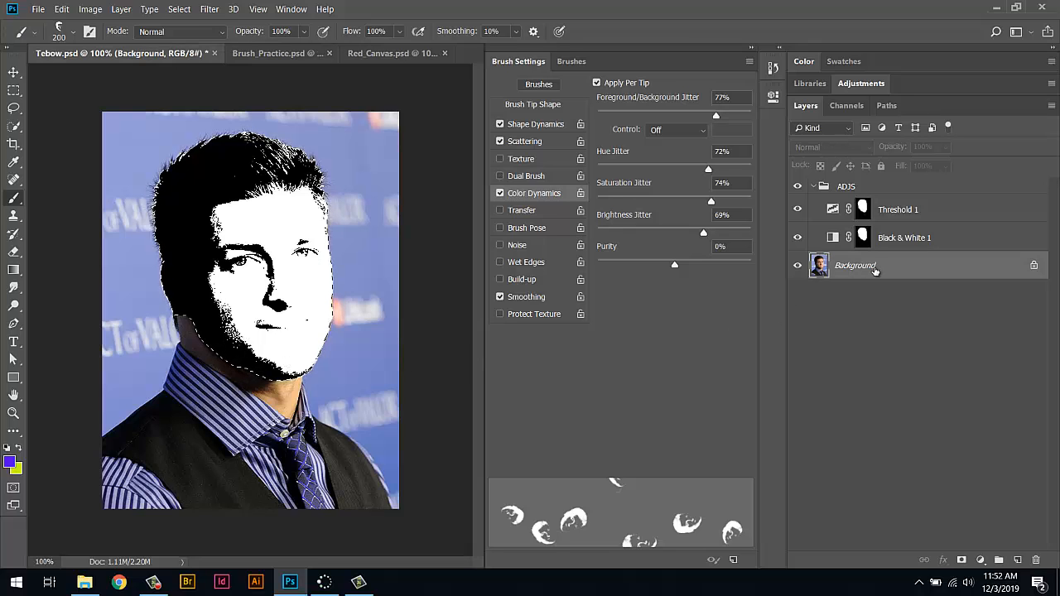
key("ctrl+j")
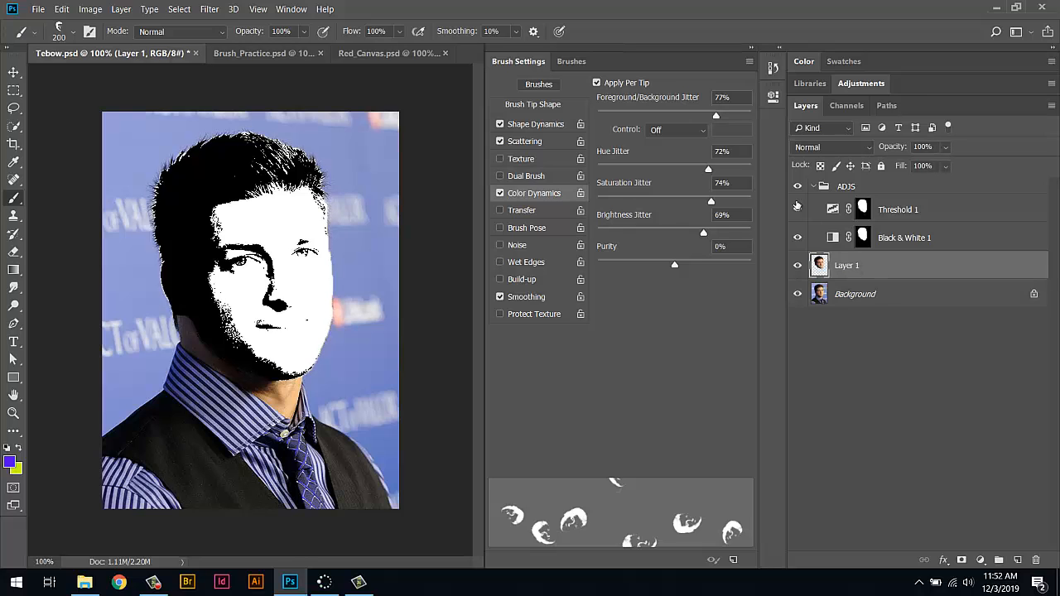
left_click(799, 294)
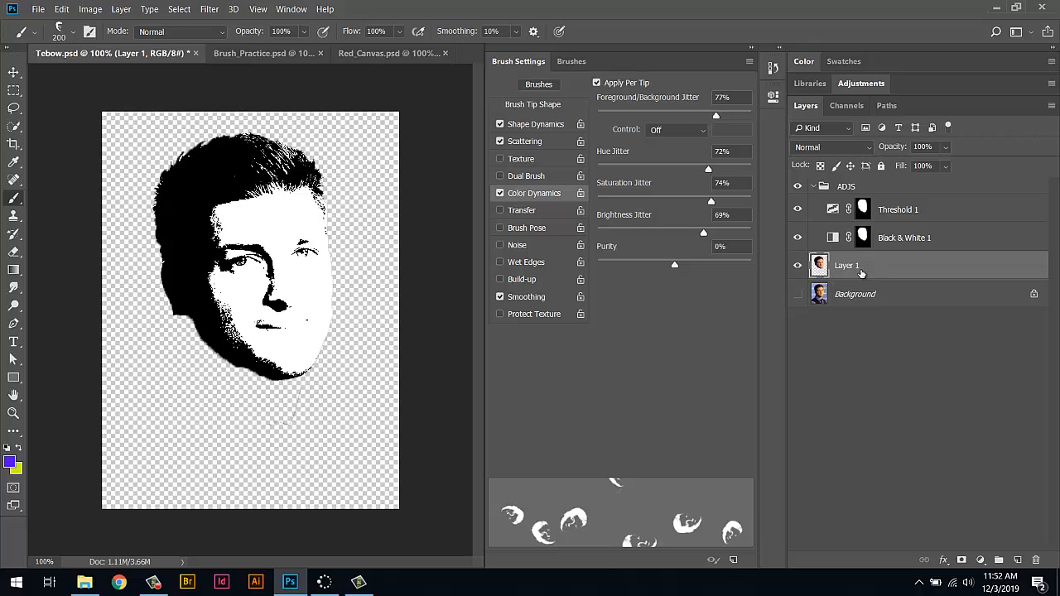
Check whether a brush preset can be defined from Layer 1 and from the Black & White 1 adjustment layer.
left_click(61, 9)
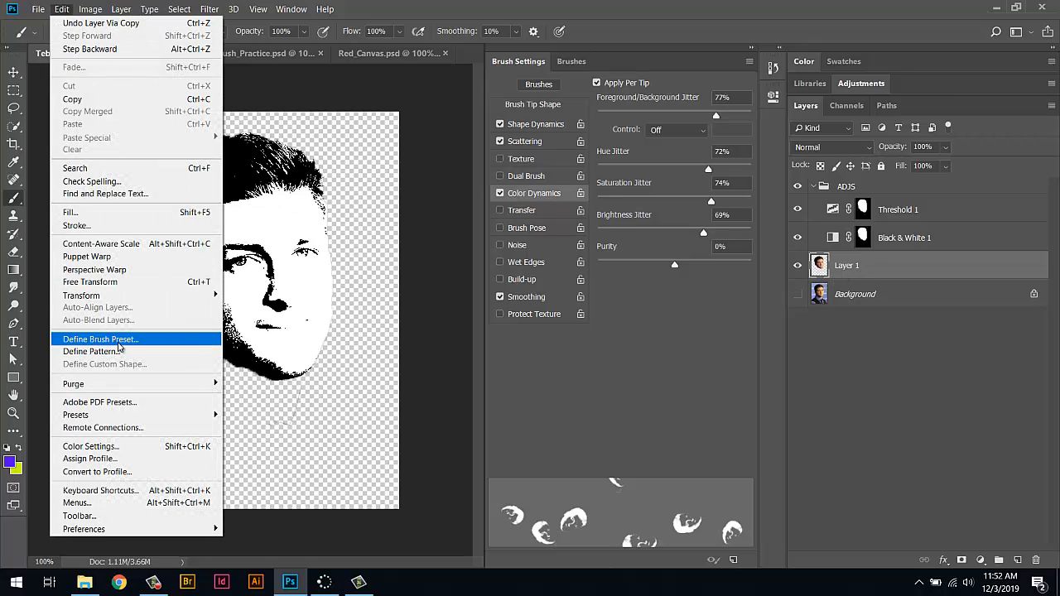
left_click(906, 240)
double_click(897, 239)
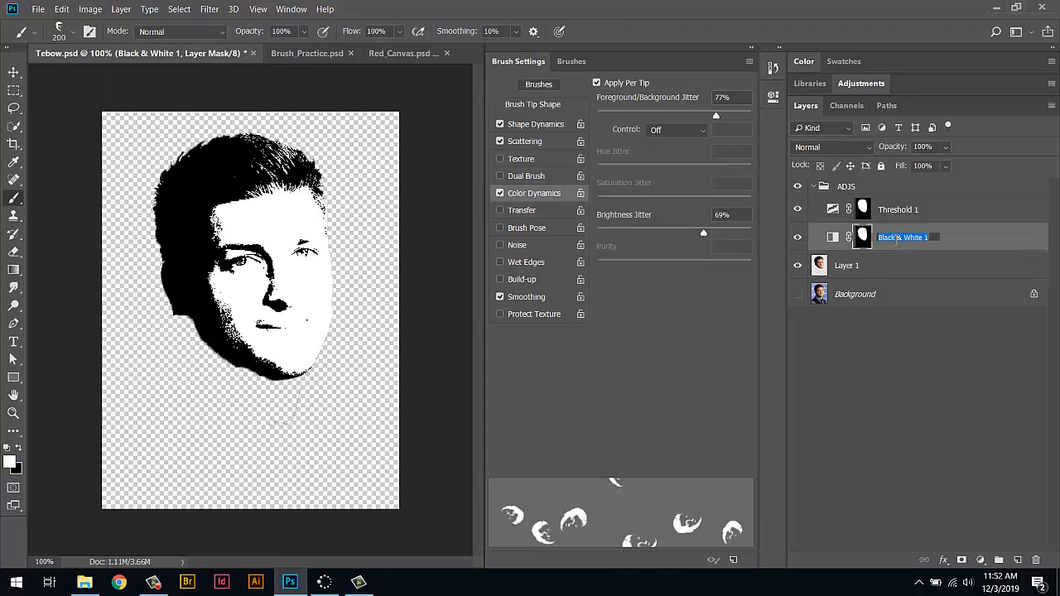
left_click(984, 236)
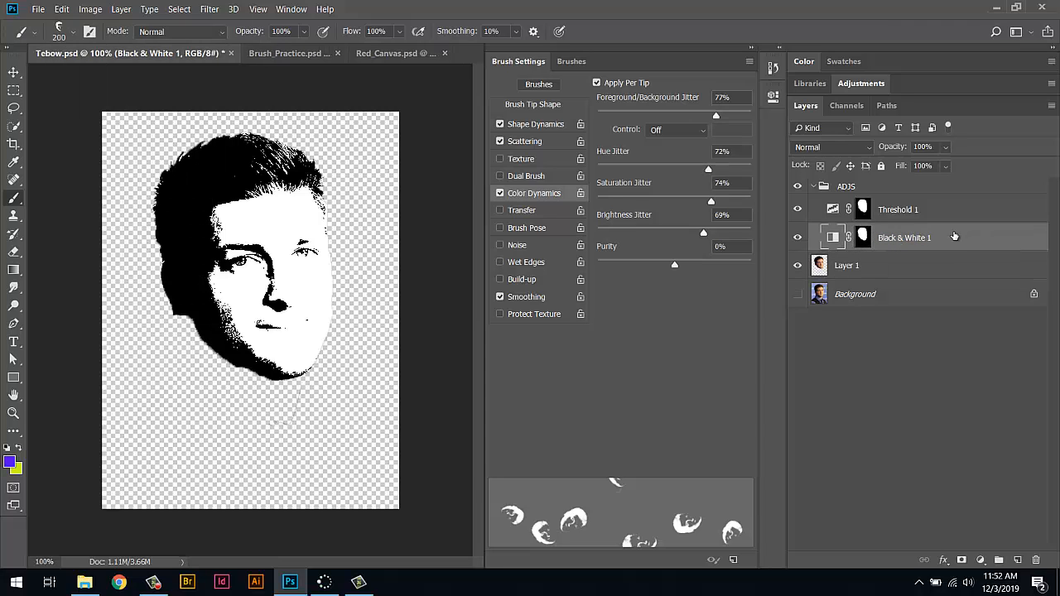
left_click(62, 9)
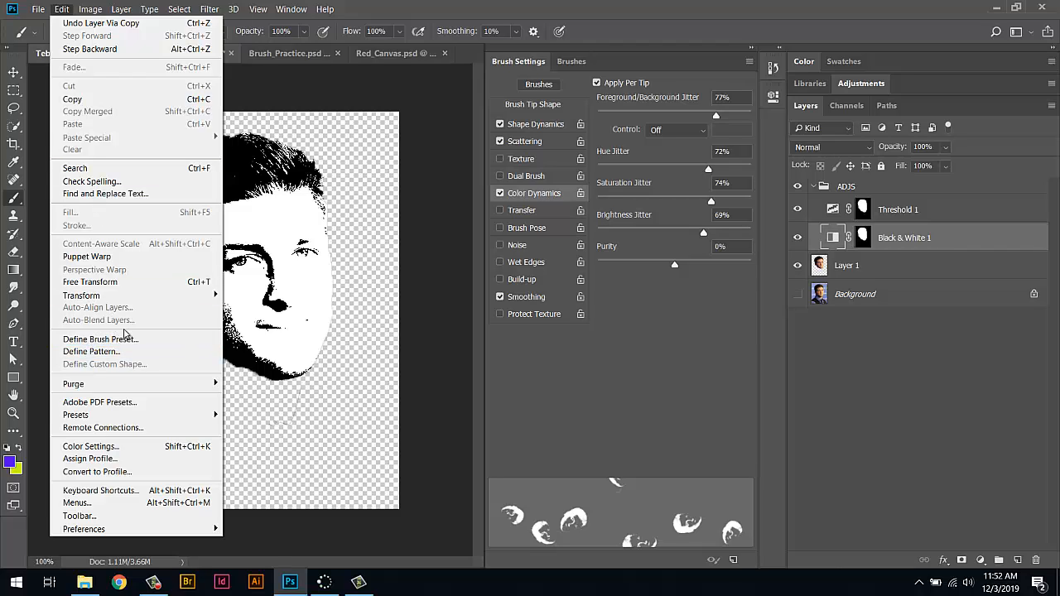
right_click(937, 265)
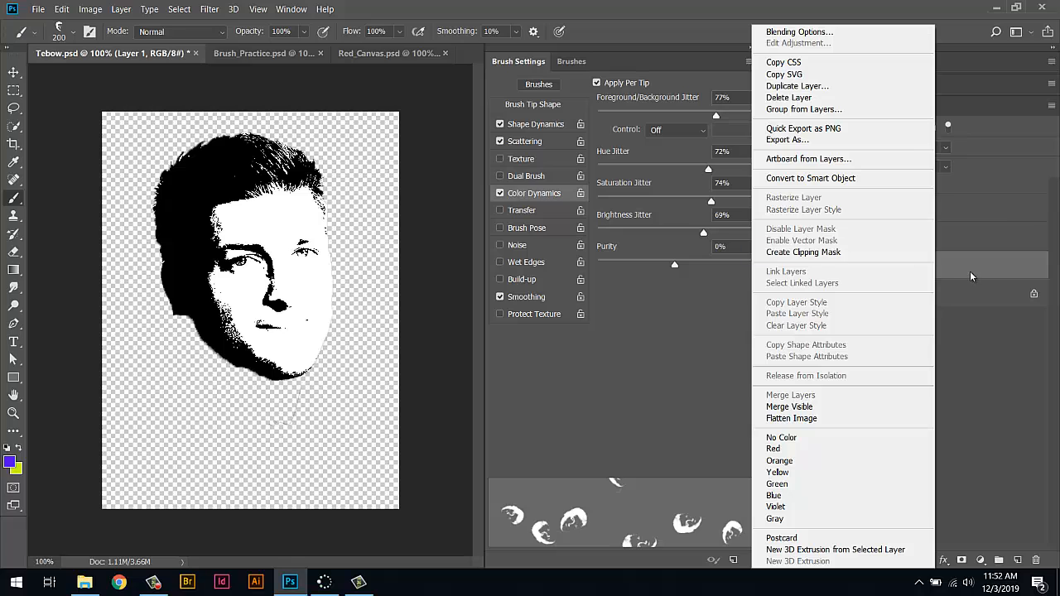
left_click(981, 265)
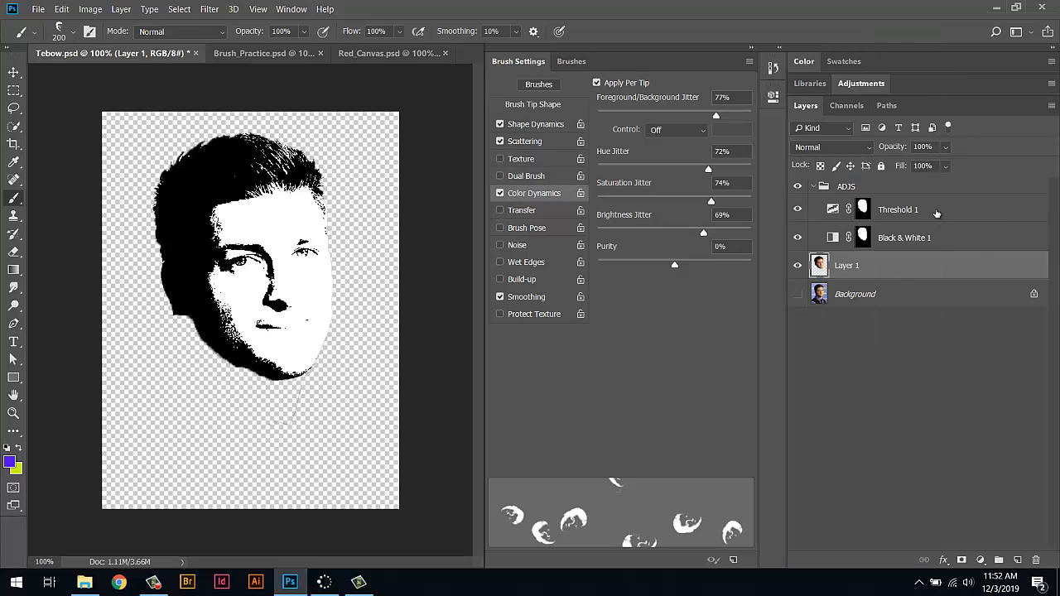
Flatten the Tebow.psd image, discarding the hidden layers, and check that a brush preset can be defined from it.
right_click(1006, 263)
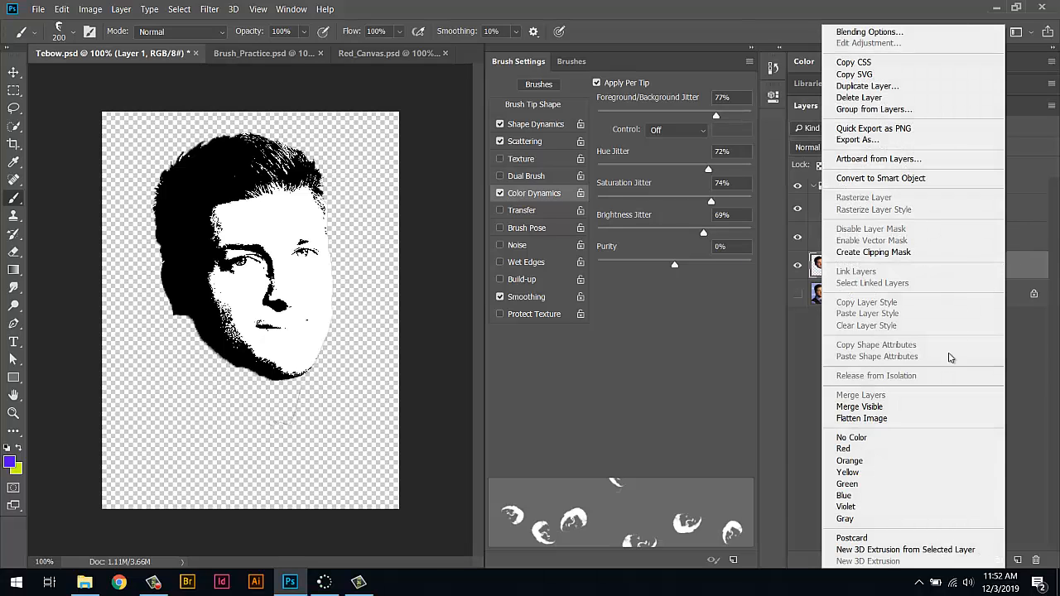
left_click(883, 419)
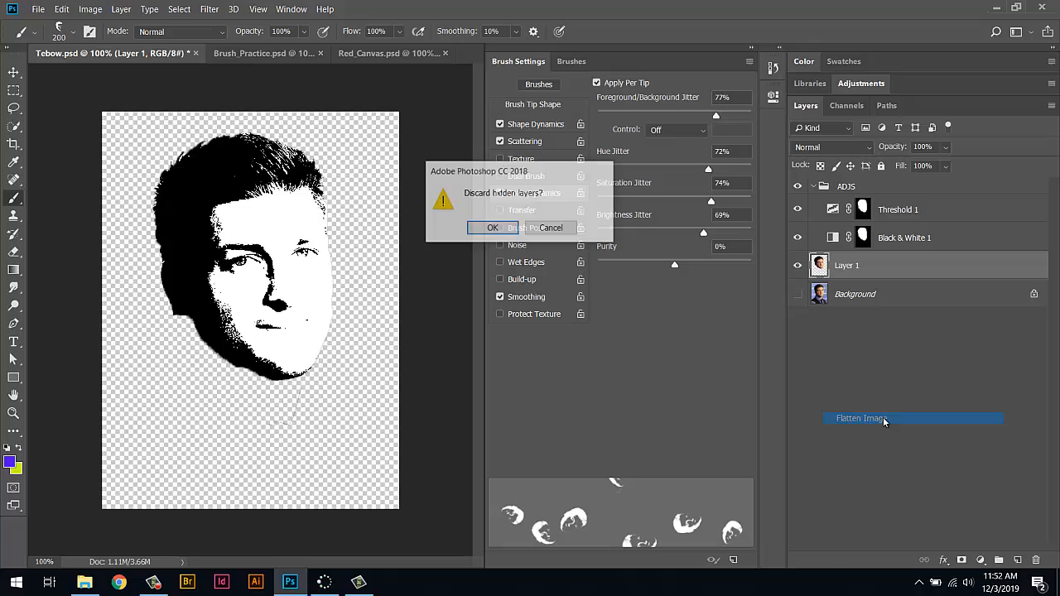
left_click(493, 229)
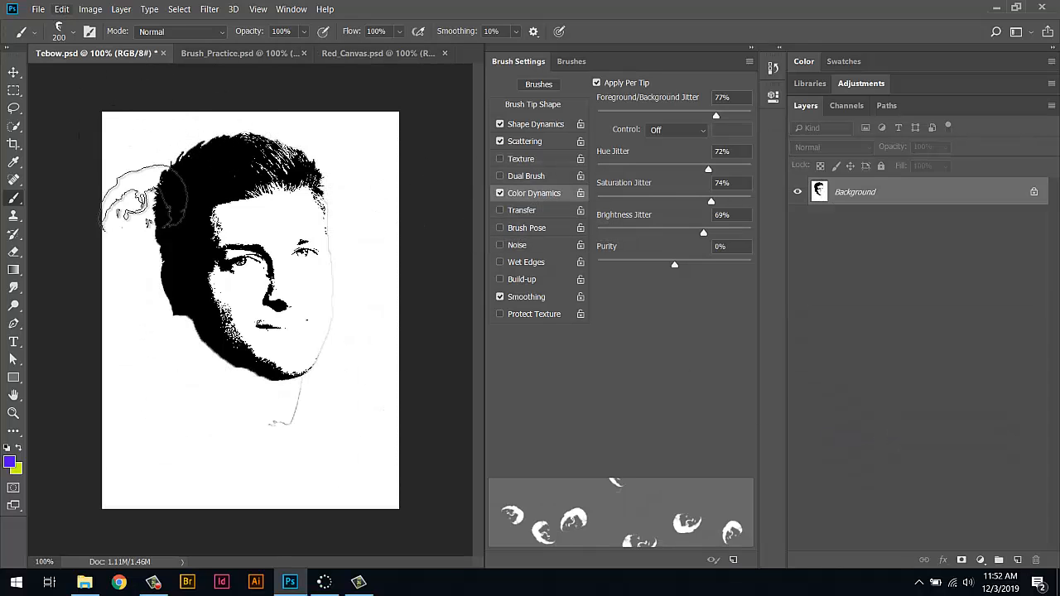
left_click(62, 9)
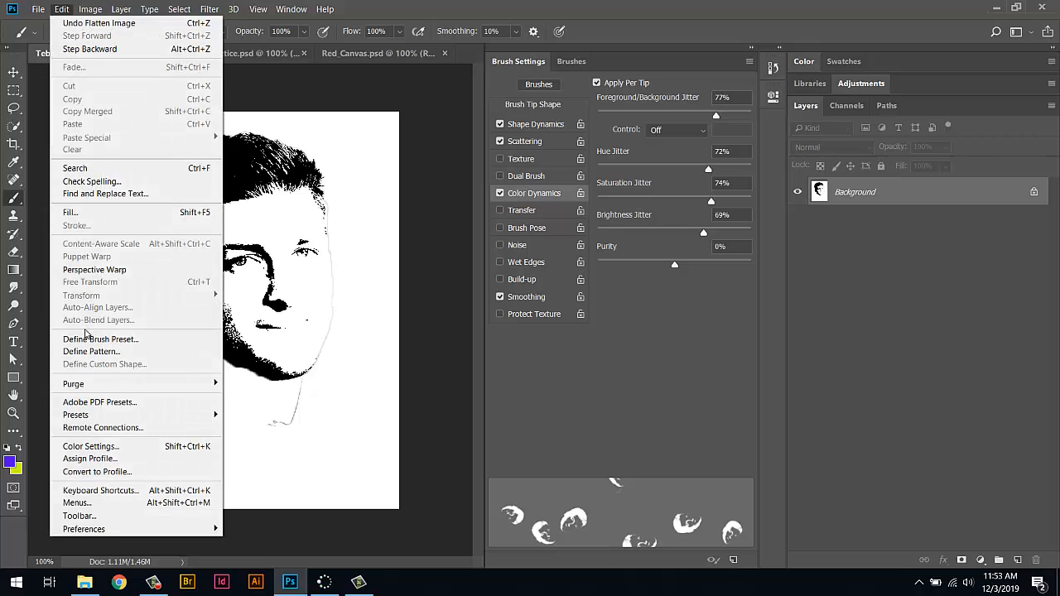
left_click(614, 8)
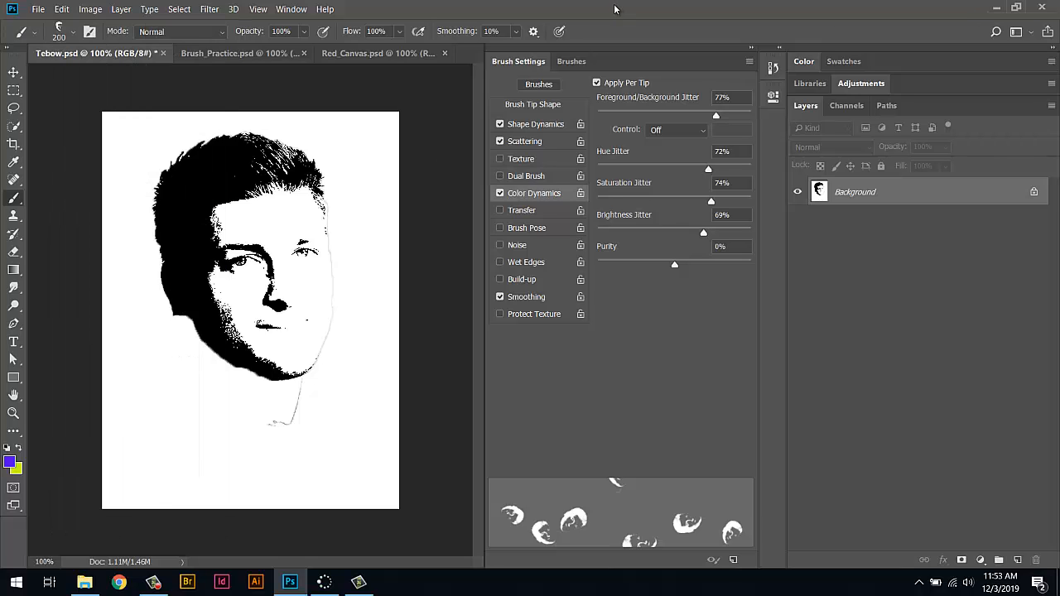
Show the list of saved brush presets and brush folders.
left_click(570, 62)
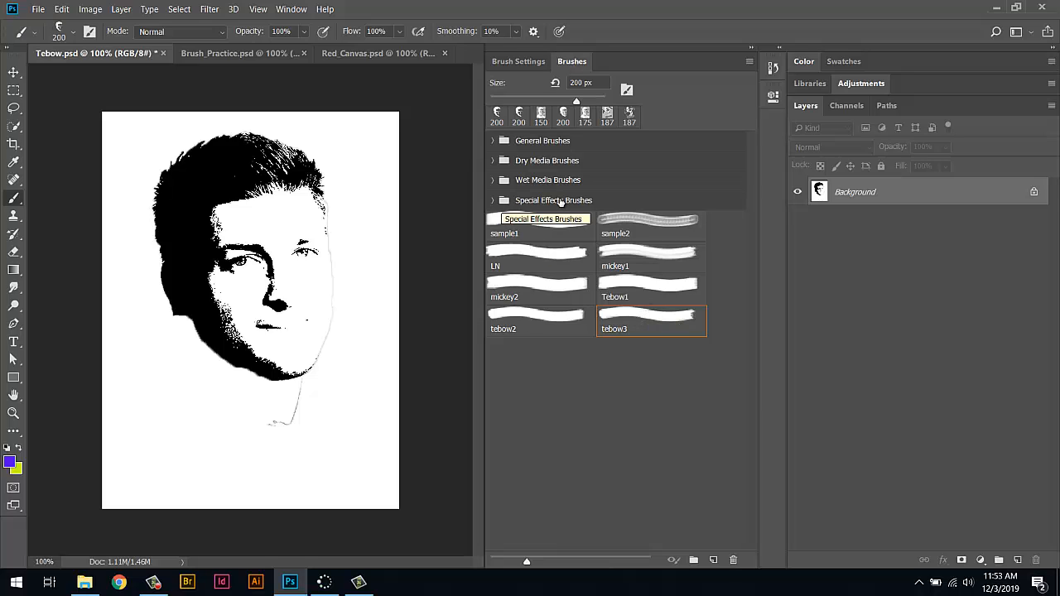
key("bracketright")
key("bracketright")
key("bracketright")
key("bracketright")
key("bracketright")
key("bracketright")
key("bracketright")
key("bracketright")
key("bracketright")
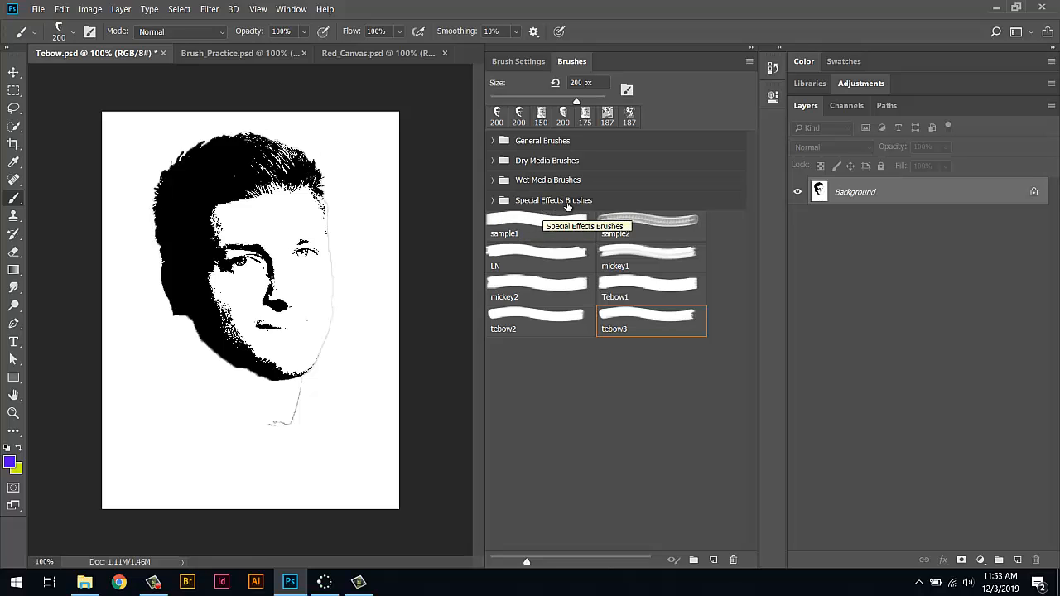
key("bracketleft")
key("bracketleft")
key("bracketleft")
key("bracketleft")
key("bracketleft")
key("bracketleft")
Create a new brush group named MyBrushes.
left_click(694, 561)
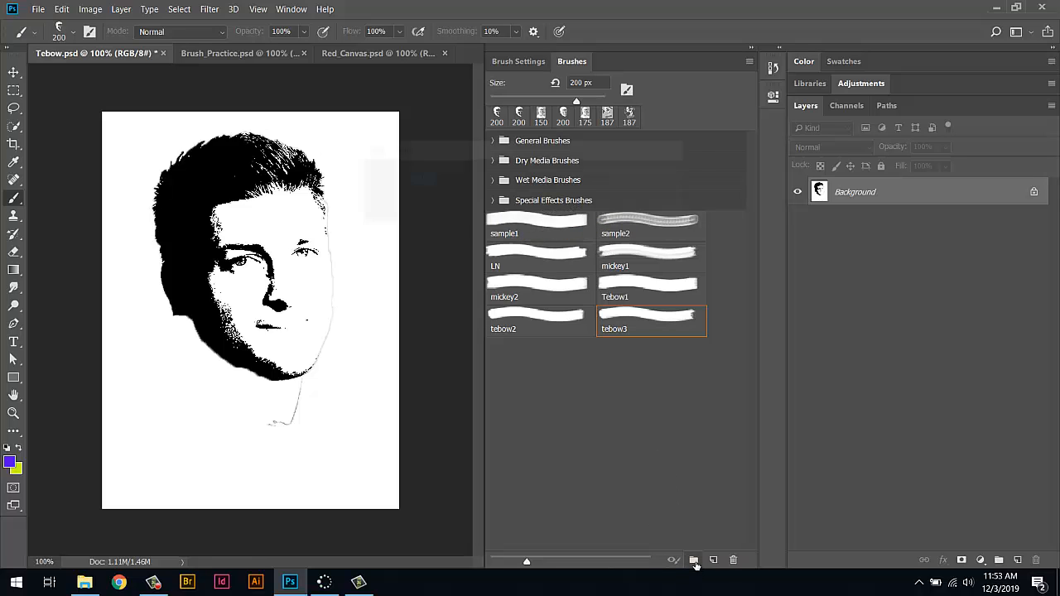
type("MyBrushes")
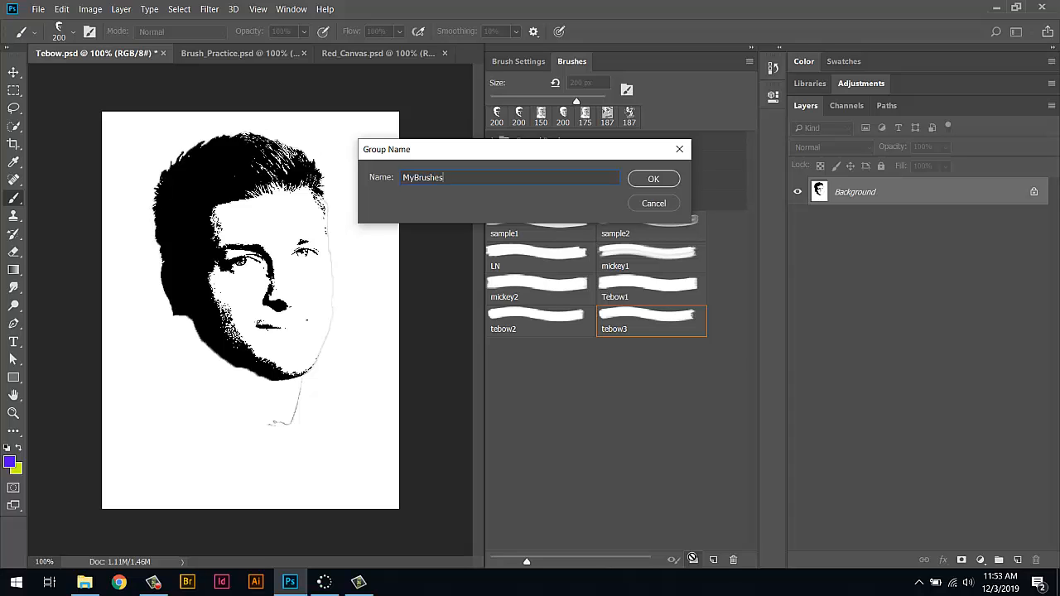
key("Return")
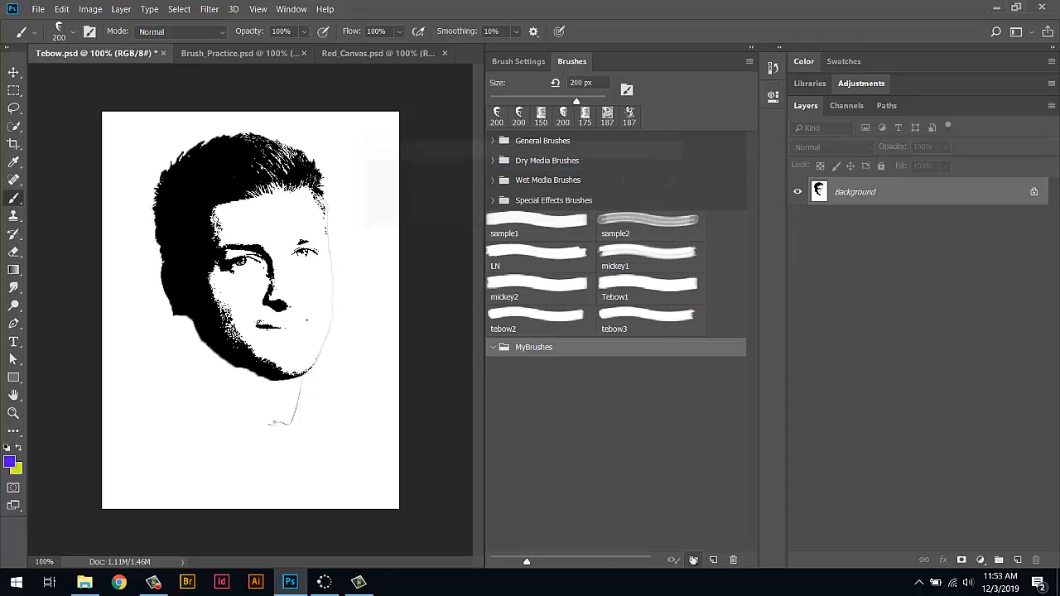
Move all the loose brush presets from sample1 to tebow3 into the MyBrushes group and check that it collapses and expands.
left_click(512, 218)
left_click(656, 318, "shift")
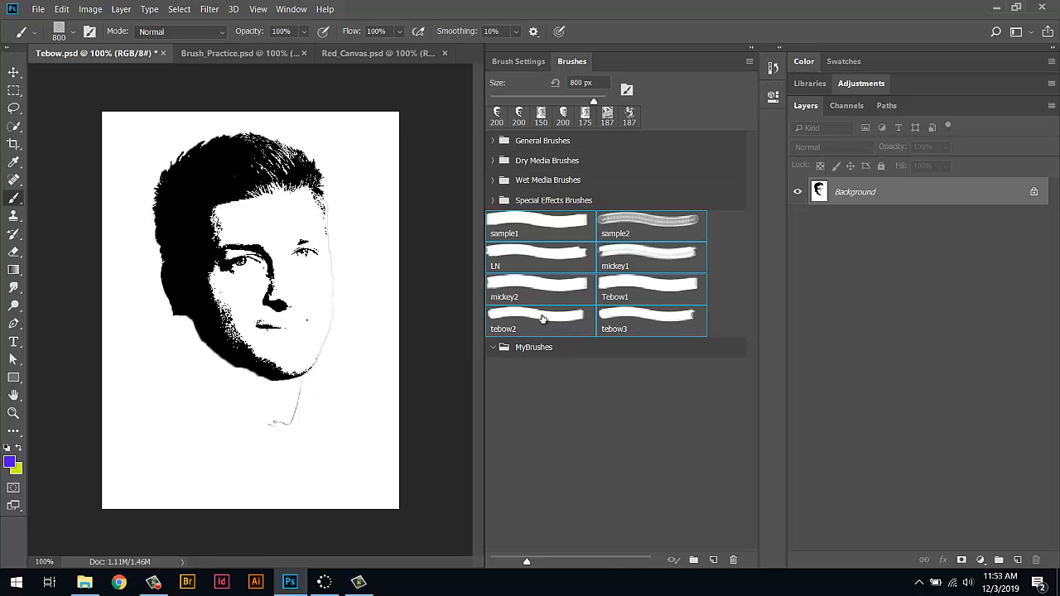
left_click_drag(543, 319, 536, 348)
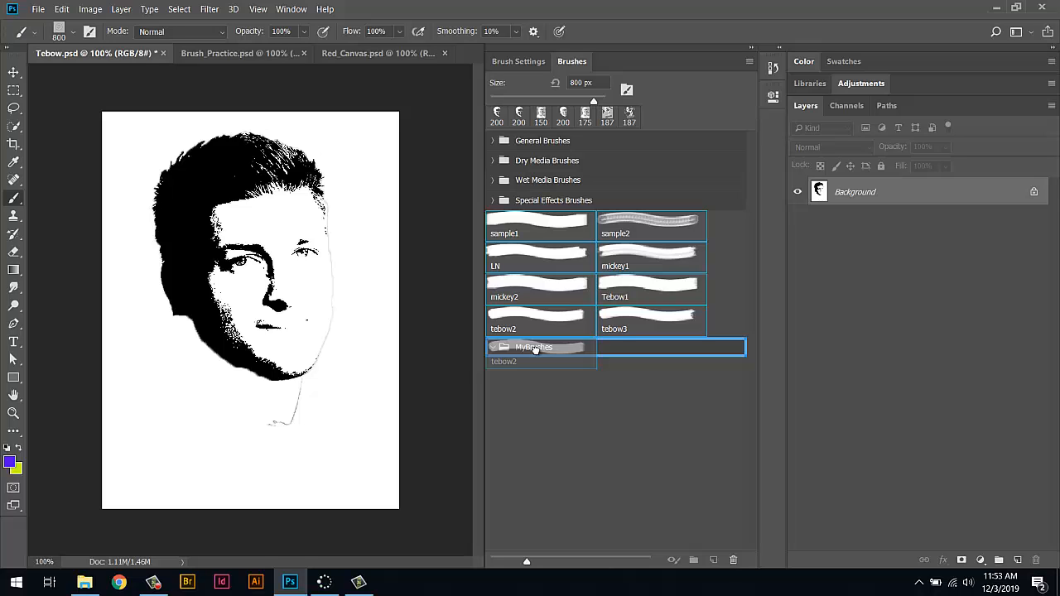
left_click_drag(536, 349, 536, 349)
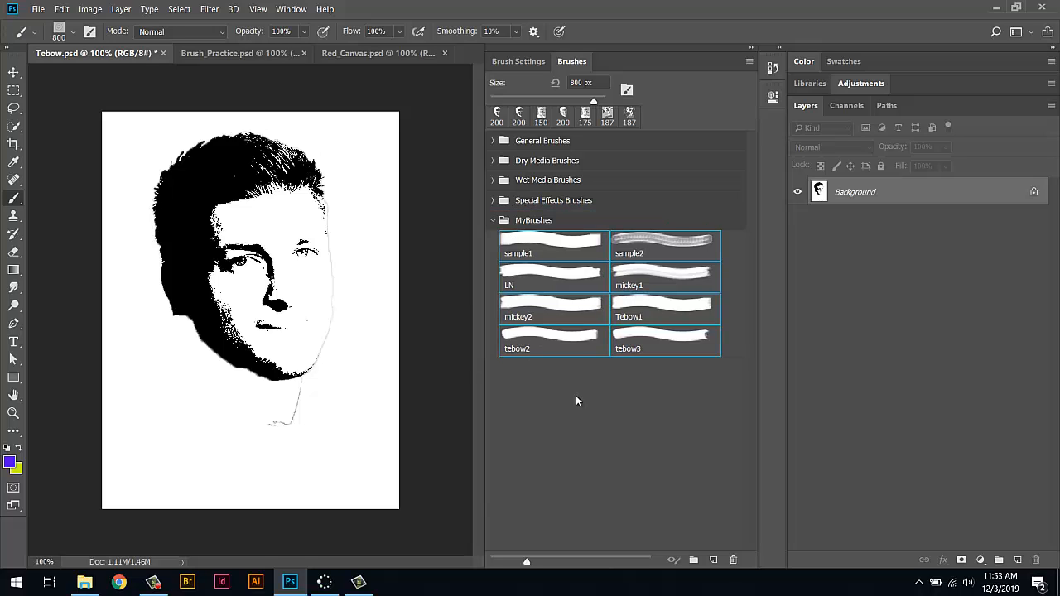
left_click(497, 222)
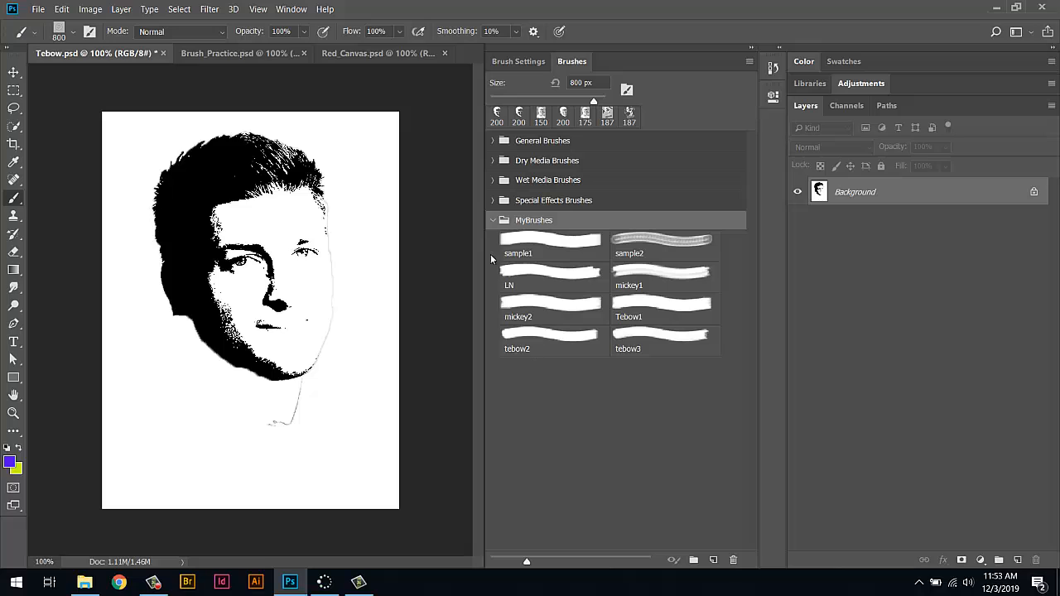
left_click(493, 221)
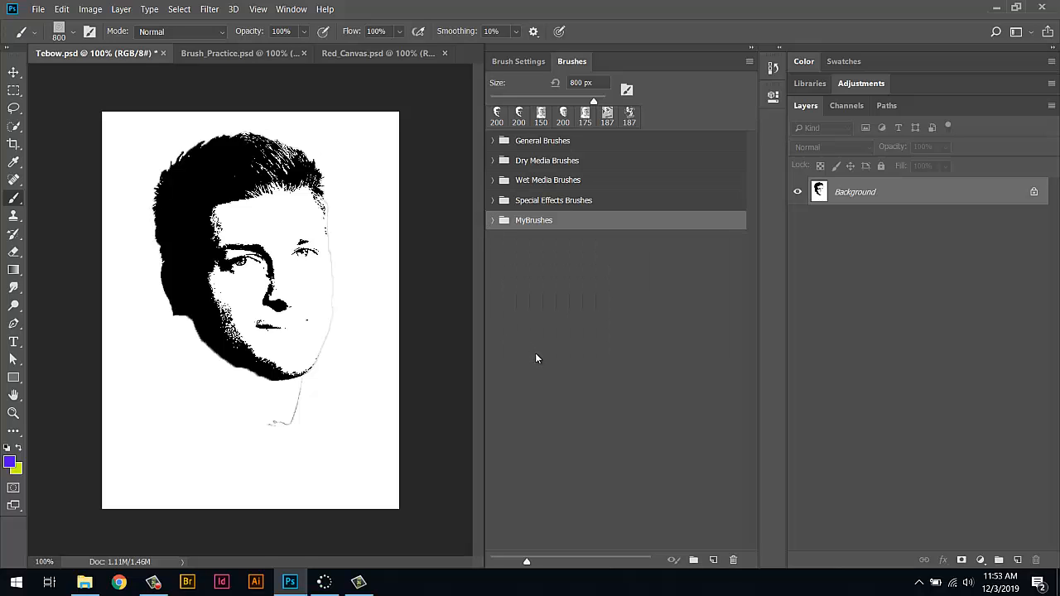
left_click(493, 220)
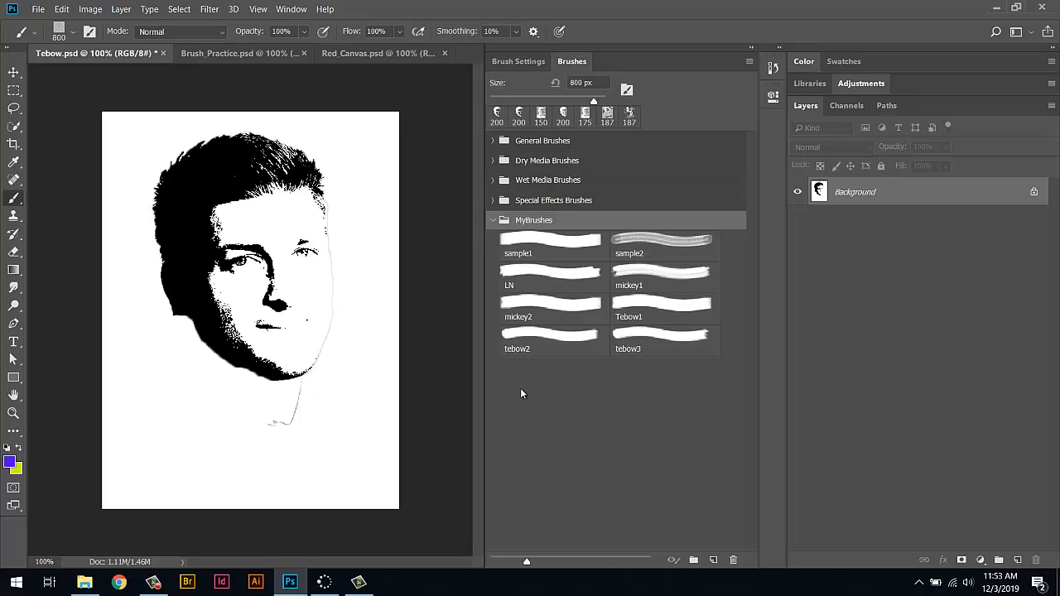
Delete the sample1 brush from the MyBrushes group and expand the group again to check its contents.
left_click(538, 240)
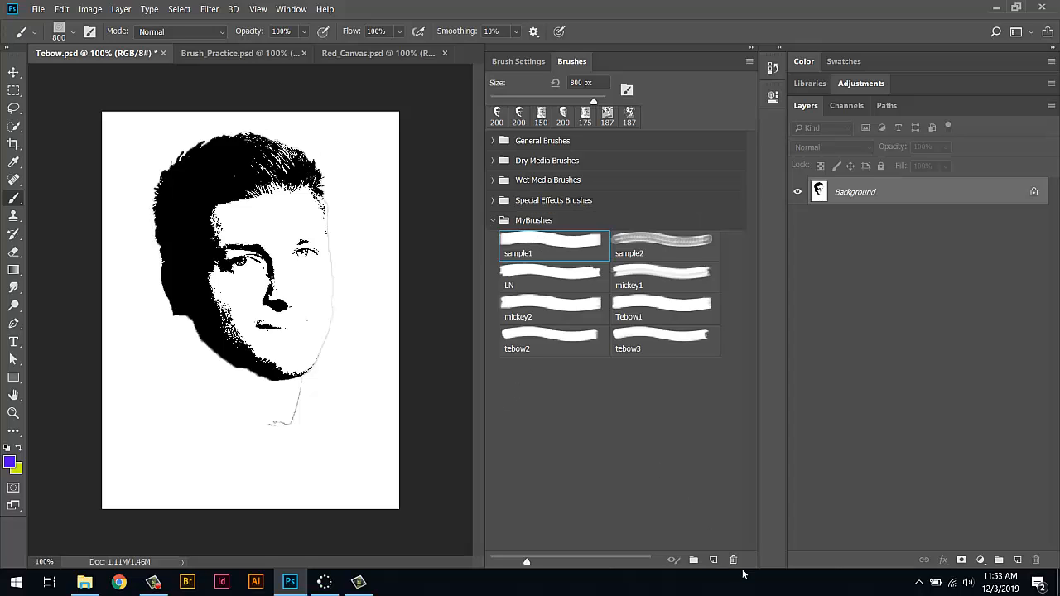
right_click(558, 250)
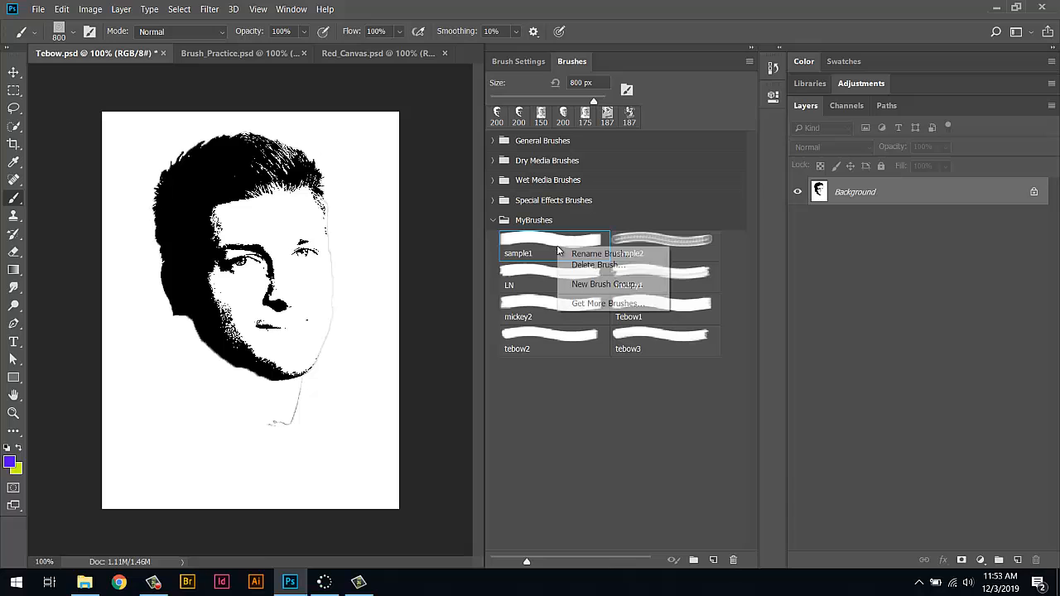
left_click(596, 266)
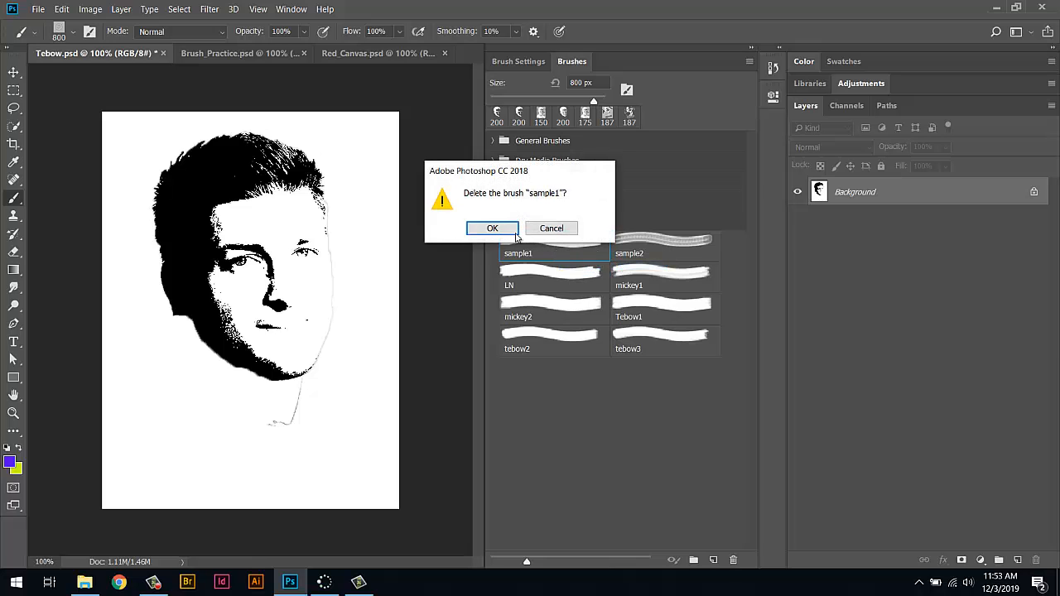
left_click(515, 233)
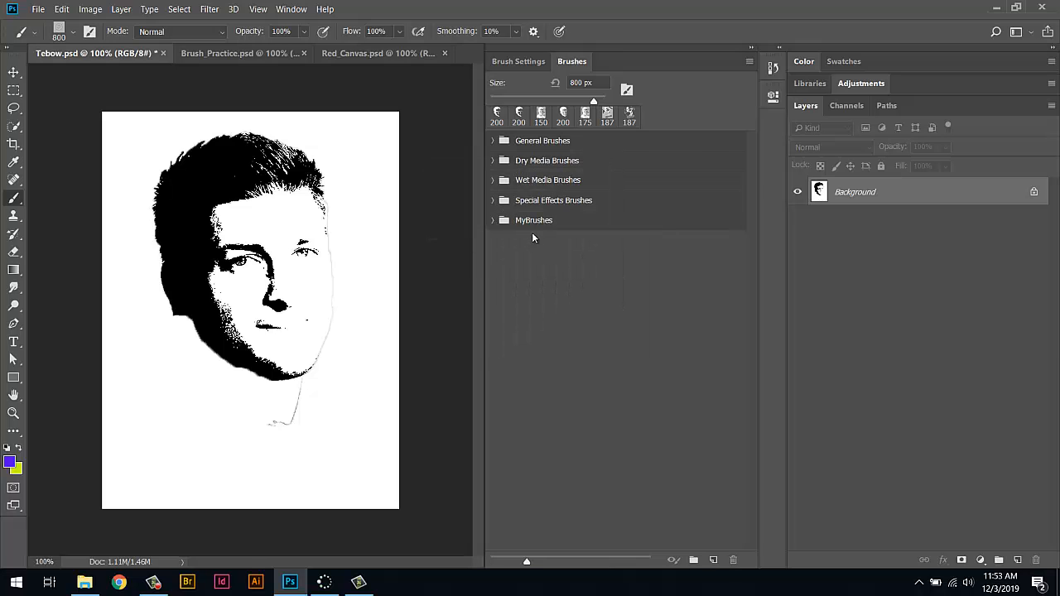
left_click(496, 221)
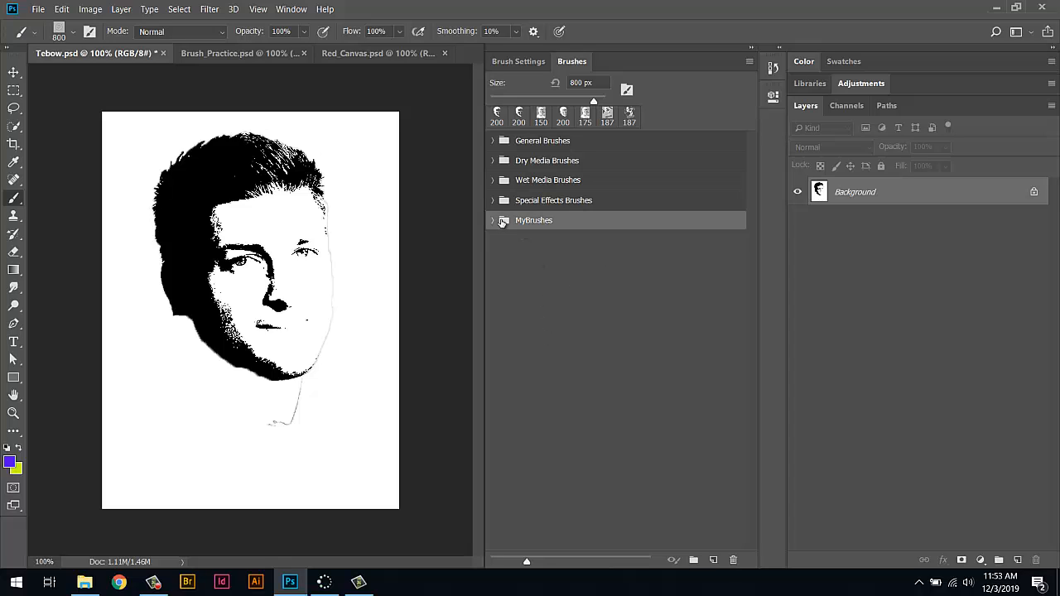
left_click(495, 223)
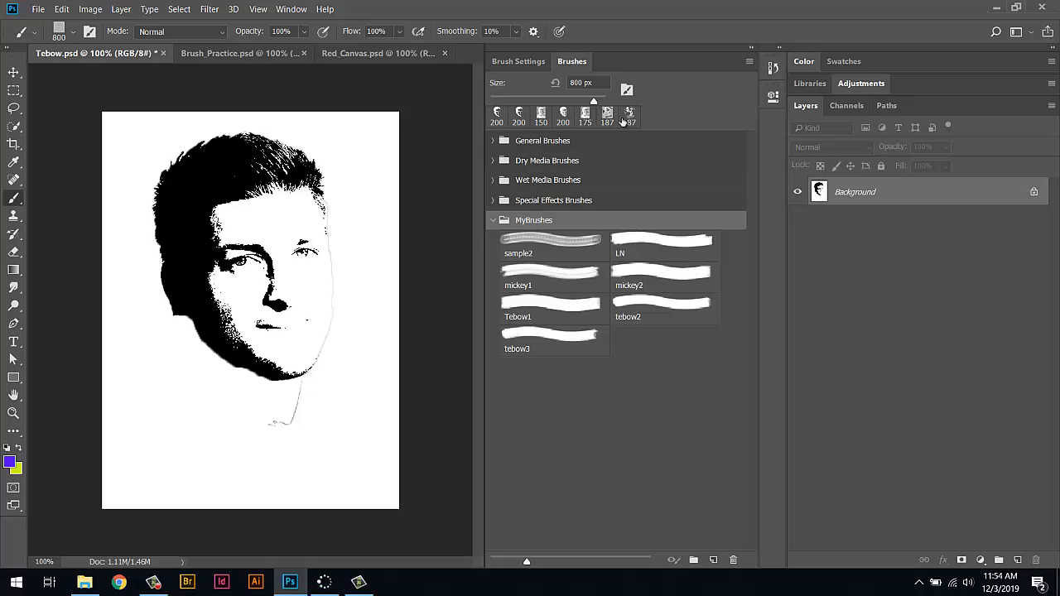
Turn off the display of recent brushes and collapse the MyBrushes group.
left_click(750, 63)
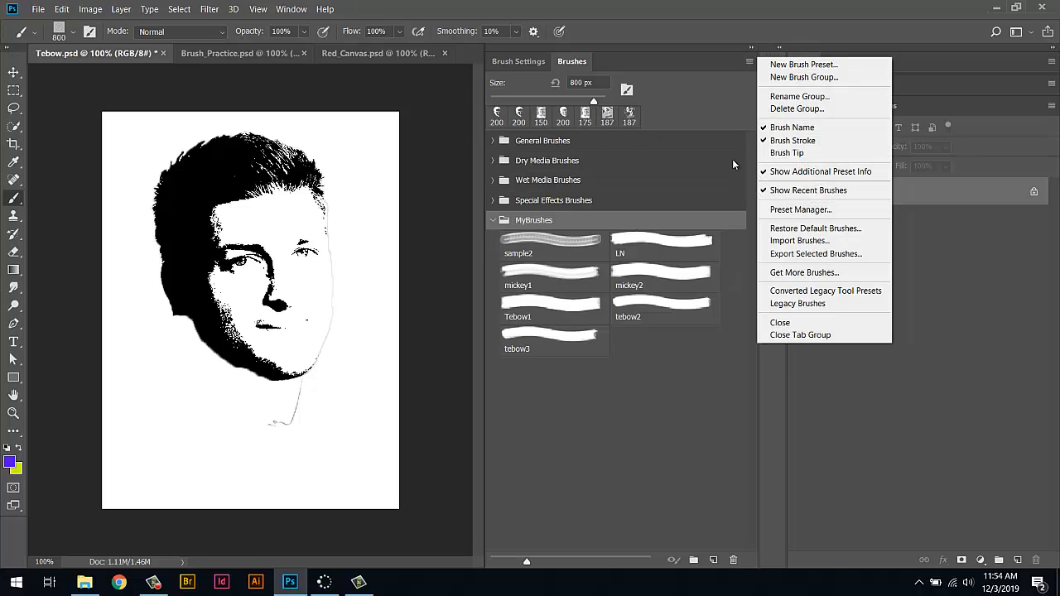
left_click(816, 191)
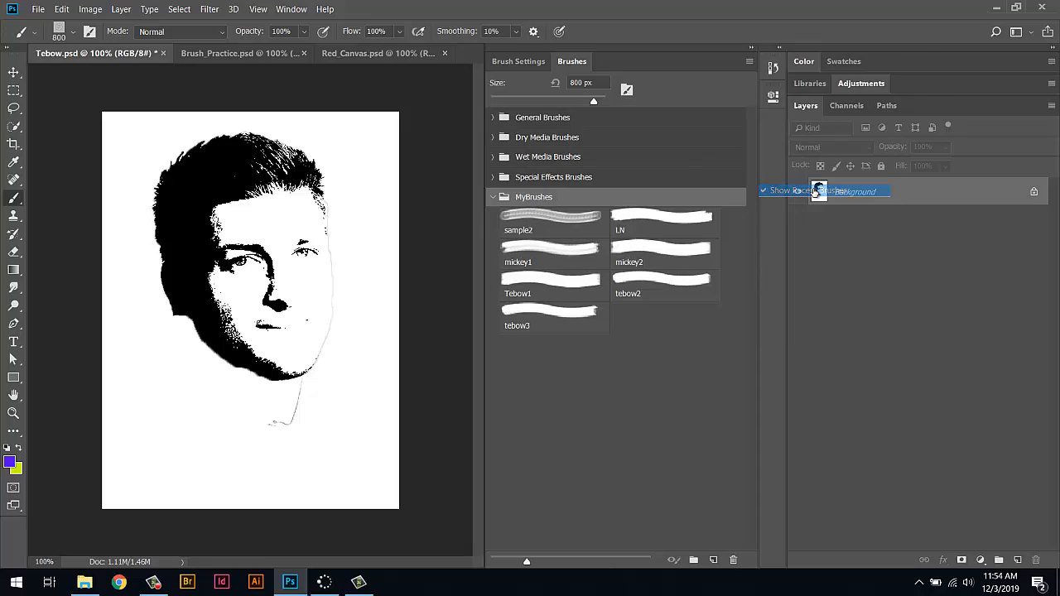
left_click(493, 197)
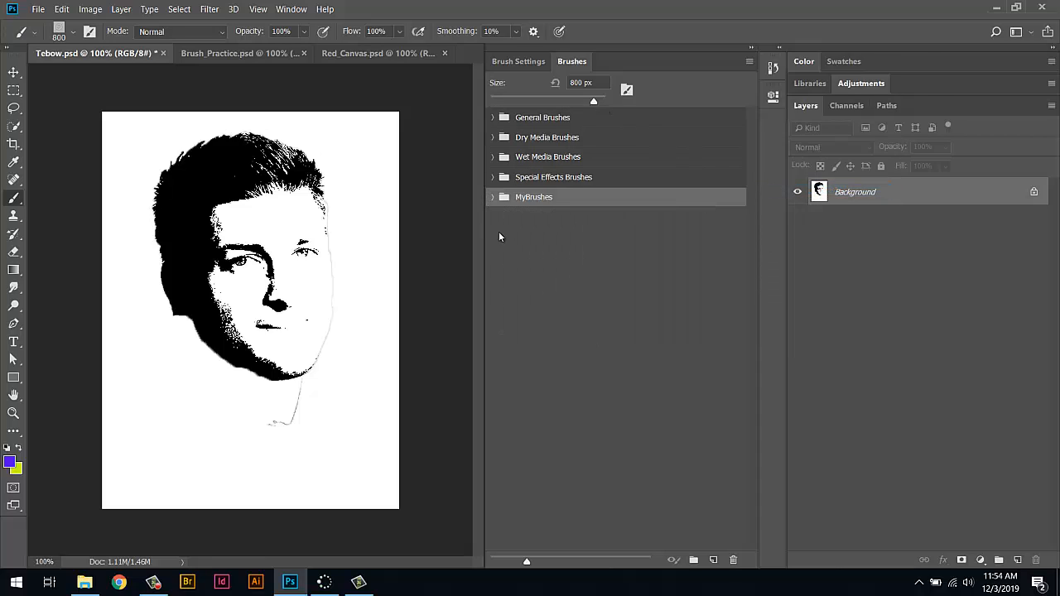